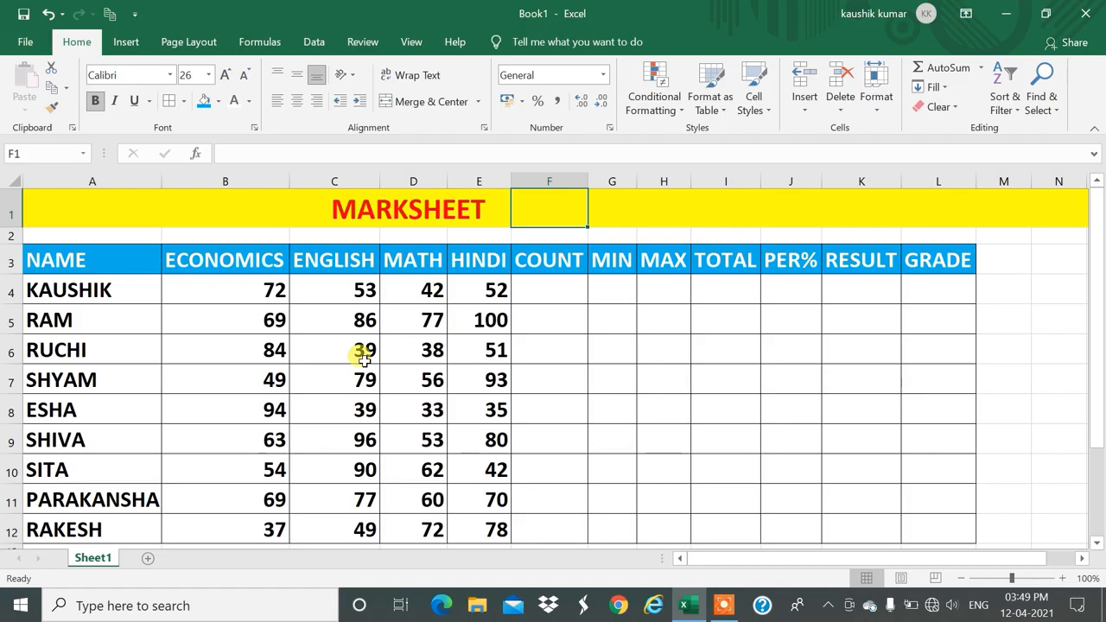
# Step: Examine the first student's Economics, English, Math and Hindi marks in row 4, up to the COUNT column
pyautogui.press('Left')
pyautogui.press('Left')
pyautogui.press('Left')
pyautogui.press('Left')
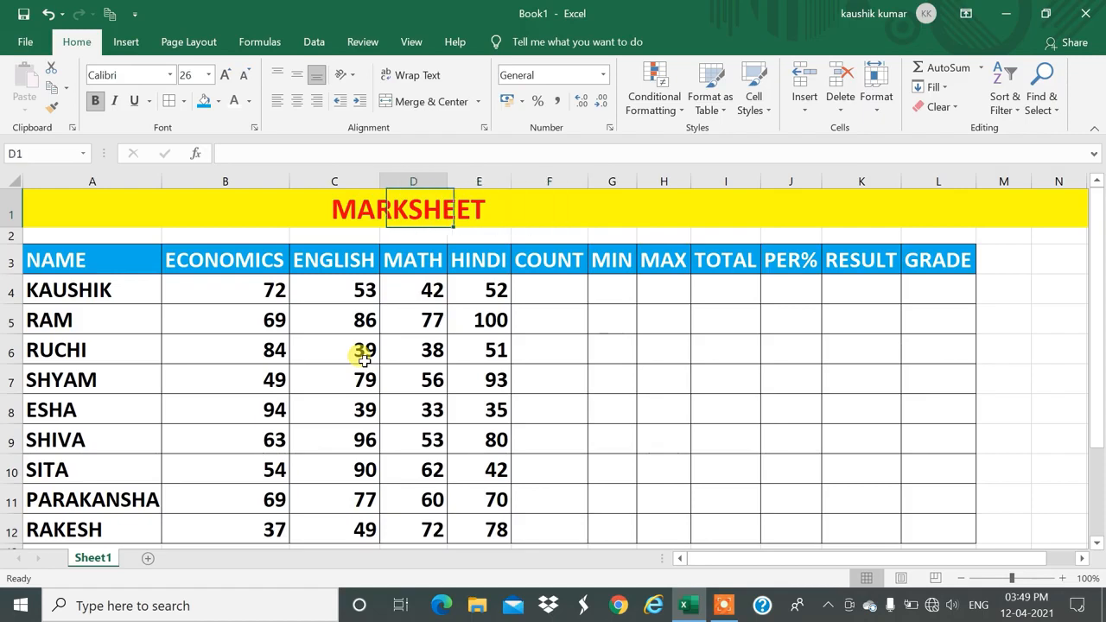
pyautogui.press('Down')
pyautogui.press('Down')
pyautogui.press('Down')
pyautogui.press('Left')
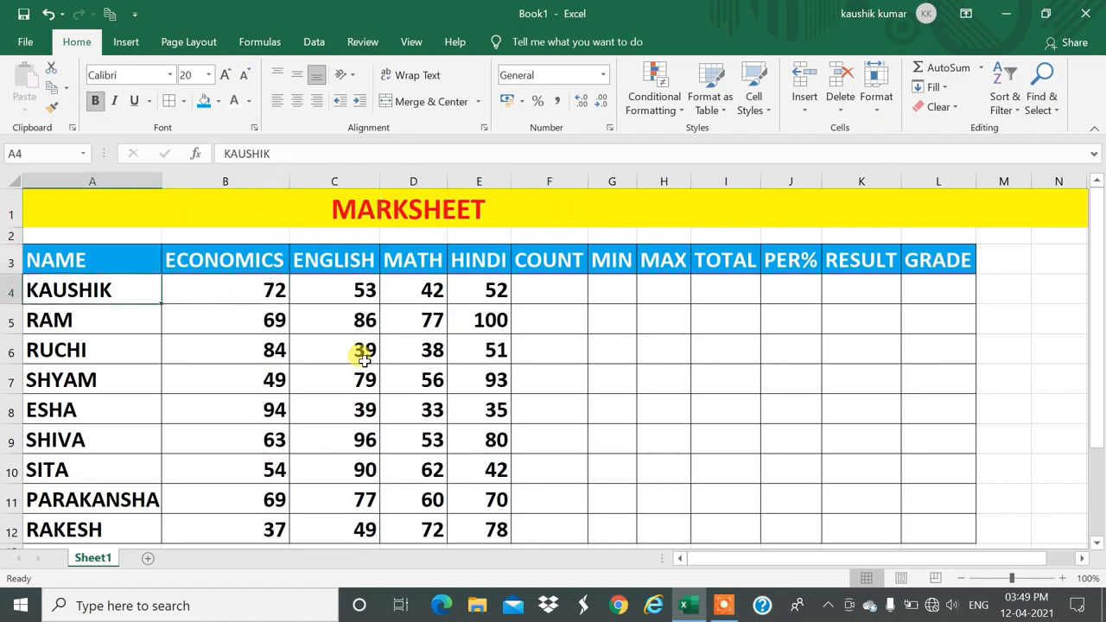
pyautogui.press('Right')
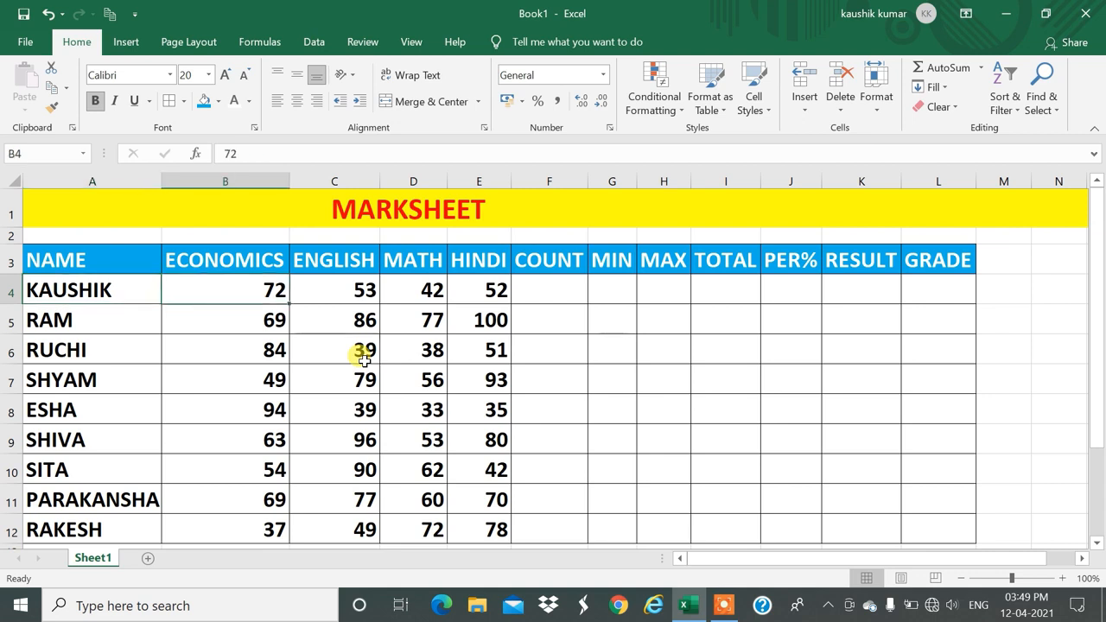
pyautogui.press('Right')
pyautogui.press('Right')
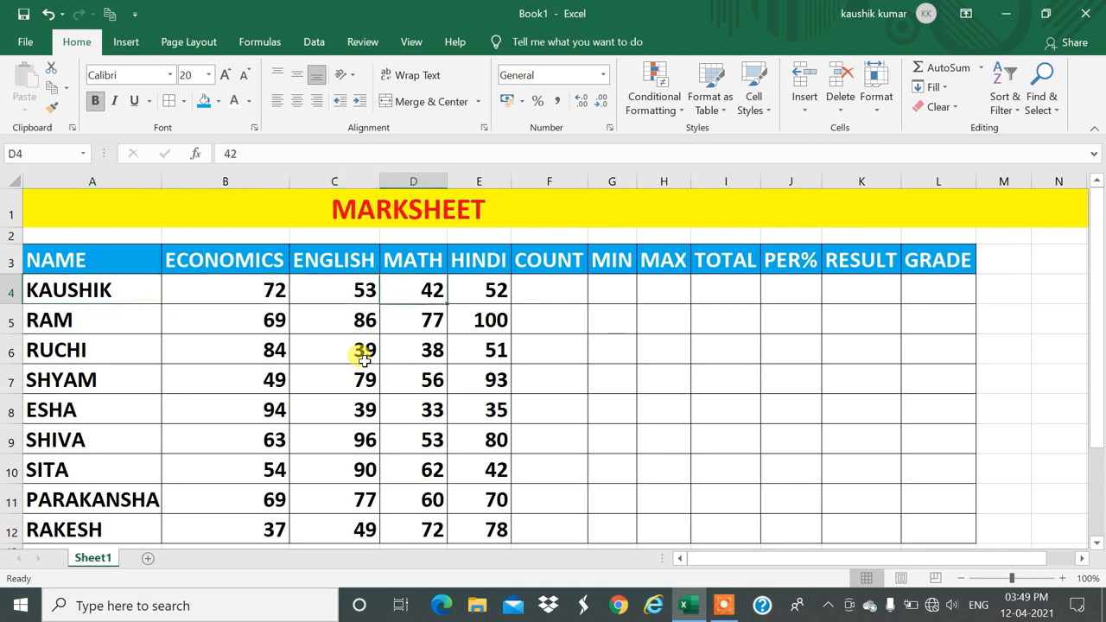
pyautogui.press('Right')
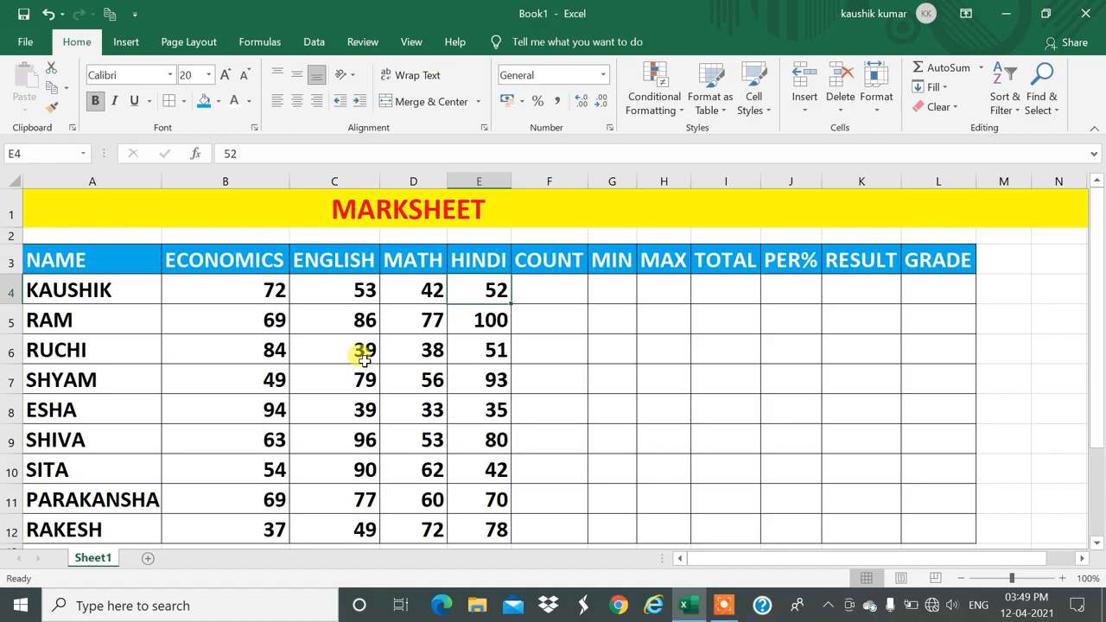
pyautogui.press('Right')
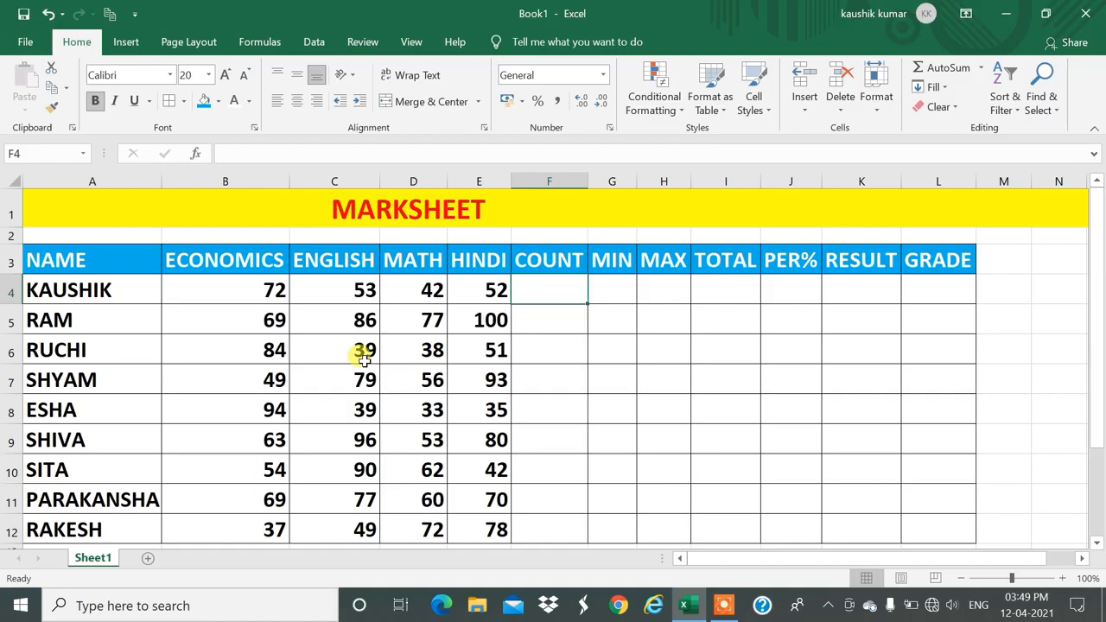
pyautogui.press('Left')
pyautogui.press('Left')
pyautogui.press('Left')
pyautogui.press('Left')
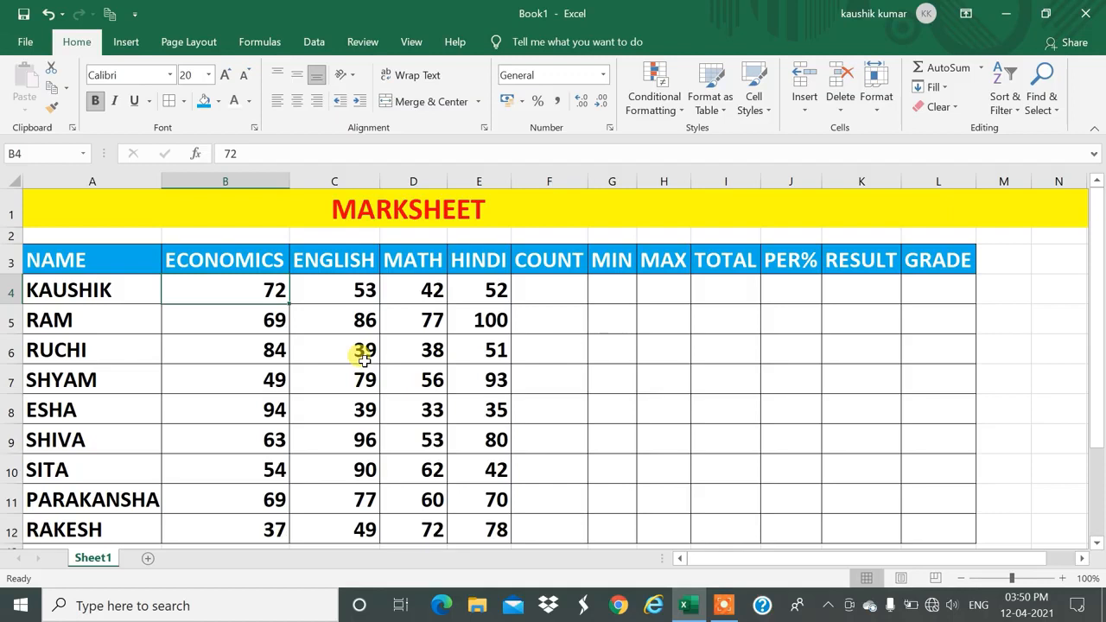
# Step: Enter the formula =COUNT(B4:E4) in cell F4 to count the first student's subject marks
pyautogui.press('Right')
pyautogui.press('Right')
pyautogui.press('Right')
pyautogui.press('Right')
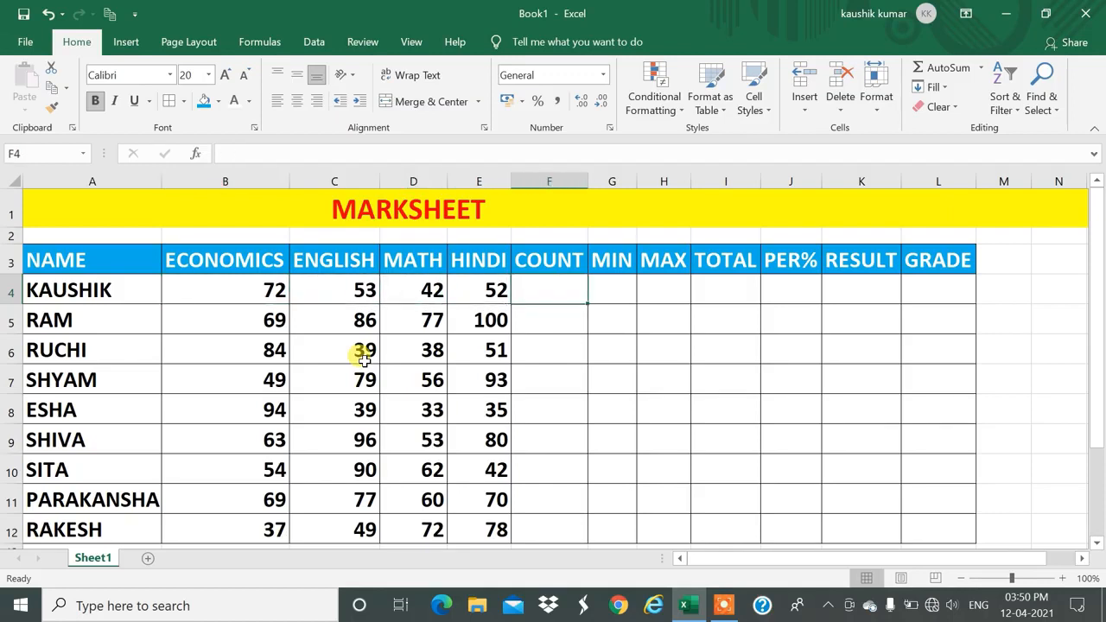
pyautogui.write('=COUNT(')
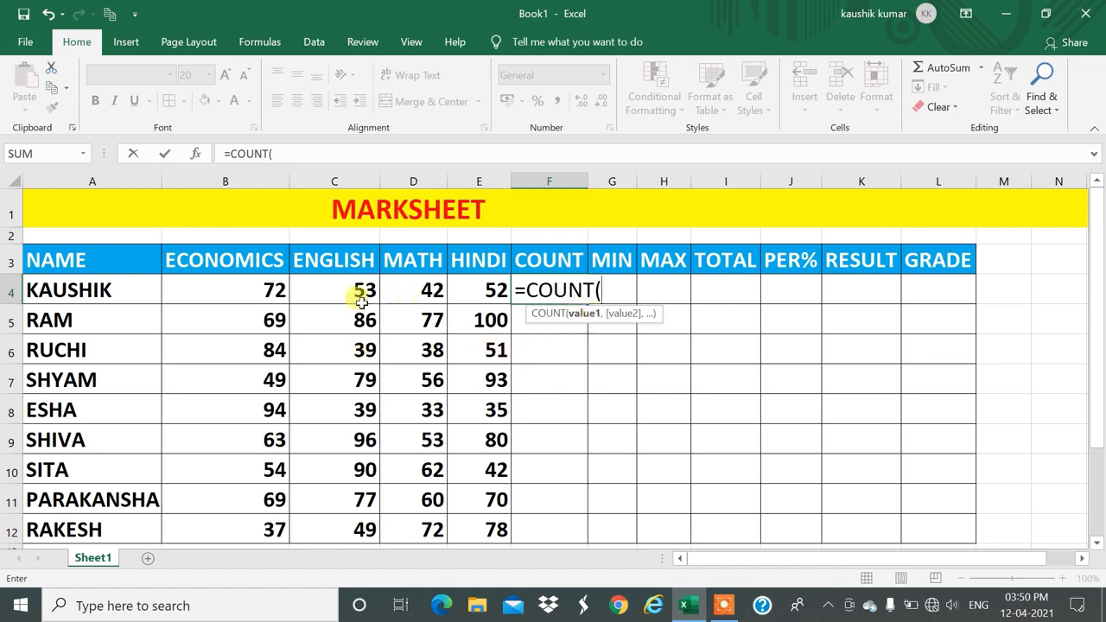
pyautogui.moveTo(242, 288); pyautogui.dragTo(469, 292)
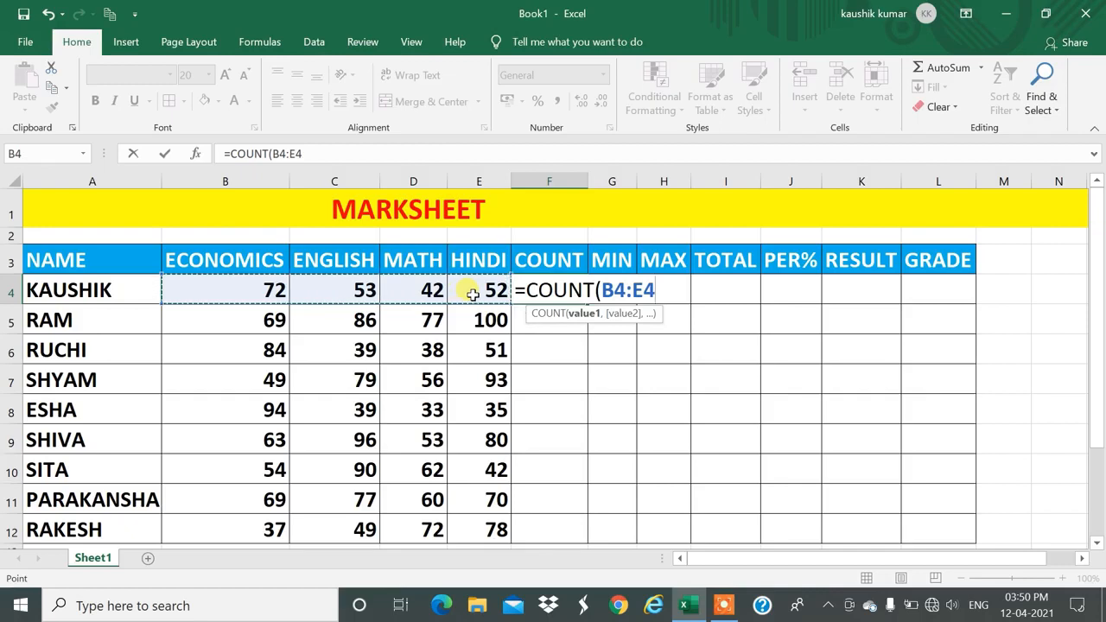
pyautogui.write(')')
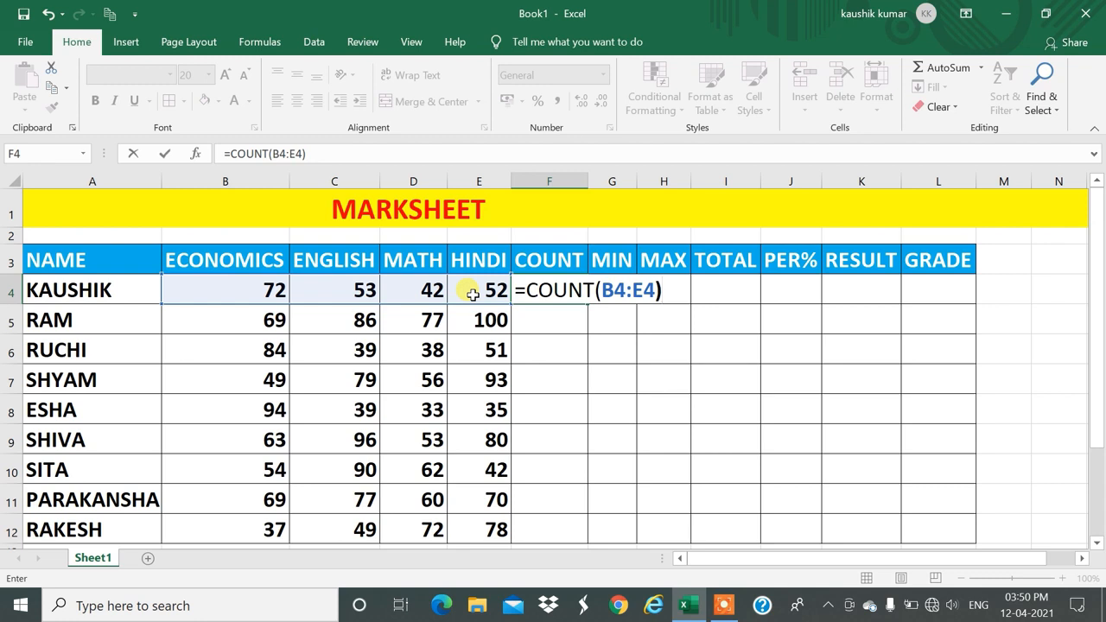
pyautogui.press('Return')
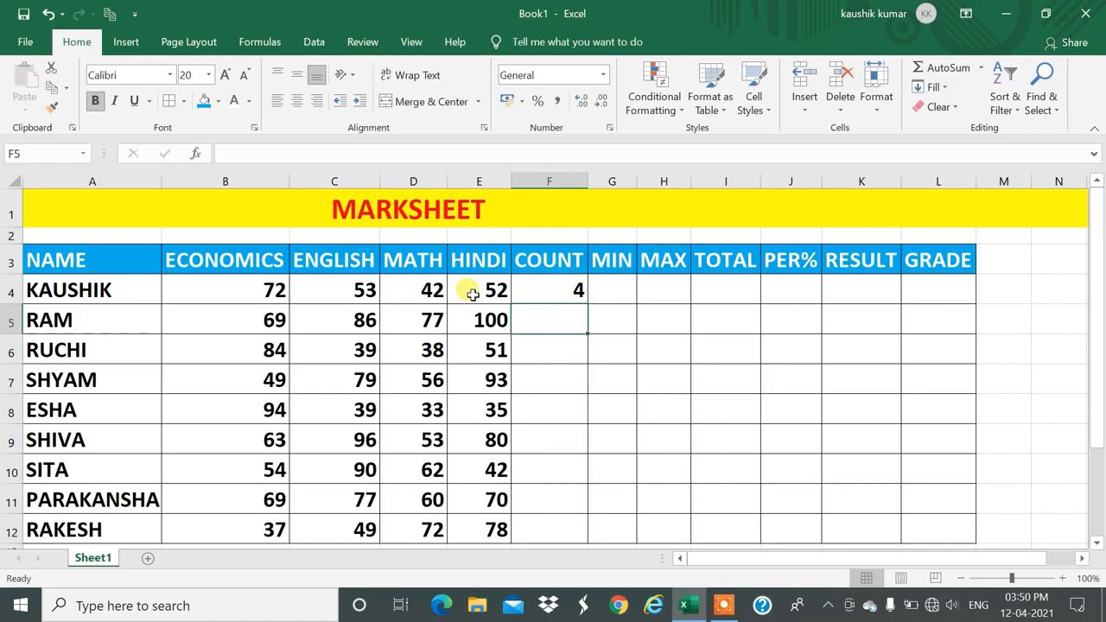
# Step: Fill the COUNT formula from F4 down to F12 for all students
pyautogui.click(542, 278)
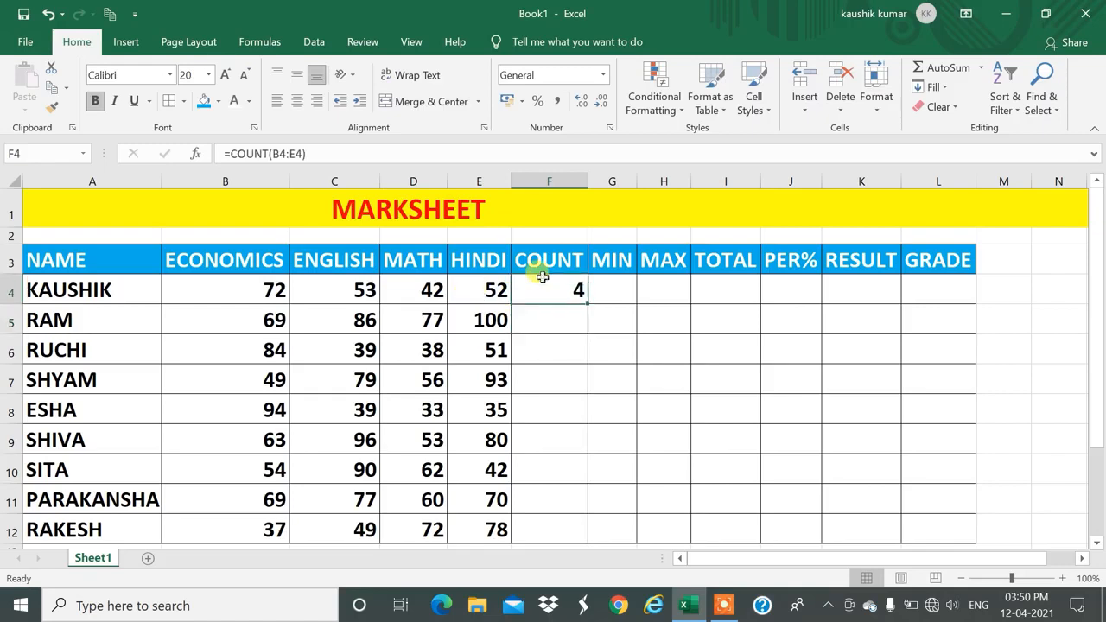
pyautogui.doubleClick(591, 305)
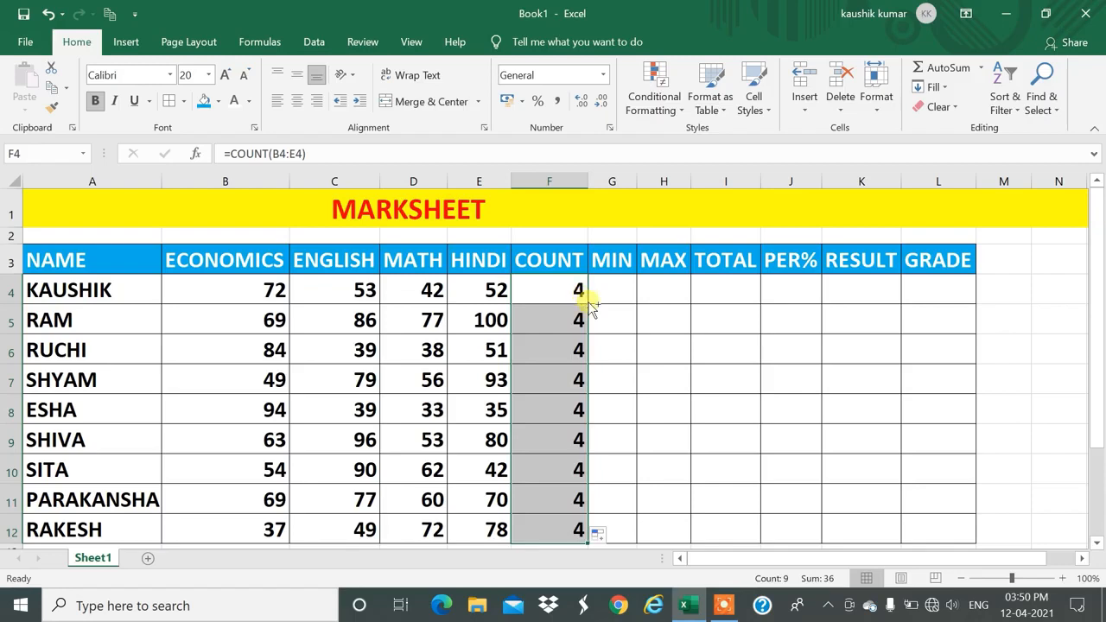
pyautogui.hotkey('ctrl', 'z')
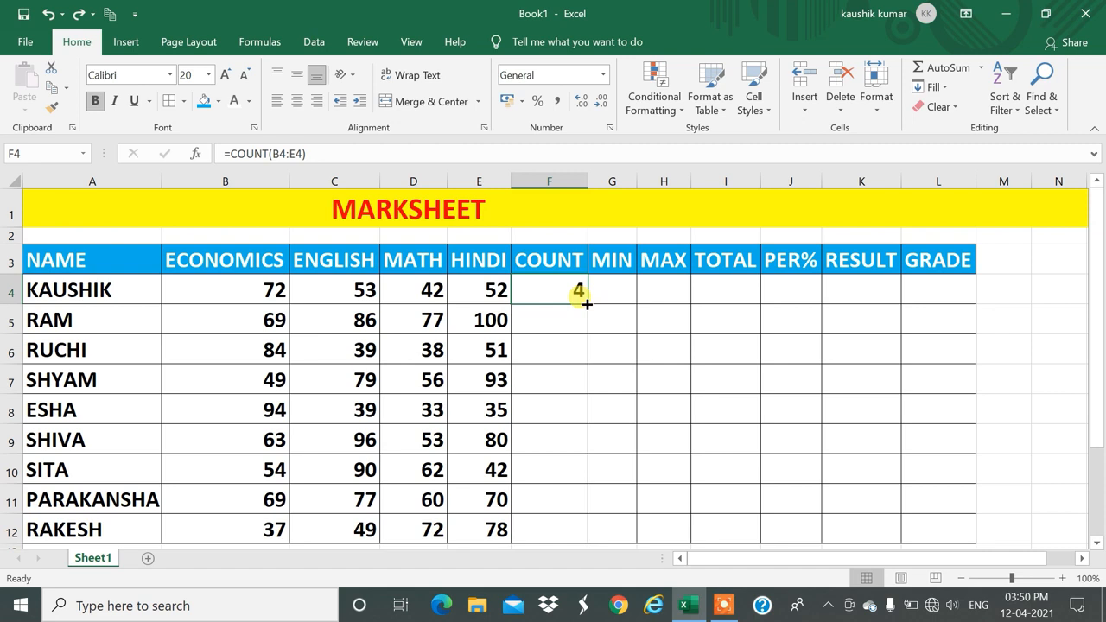
pyautogui.doubleClick(587, 304)
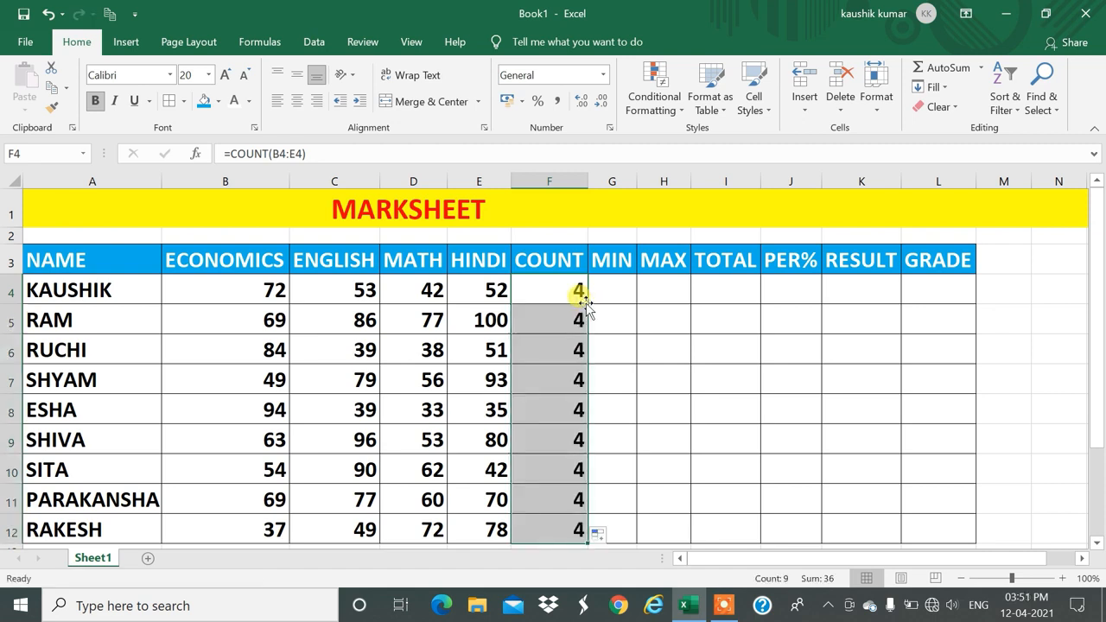
pyautogui.moveTo(549, 345); pyautogui.dragTo(541, 368)
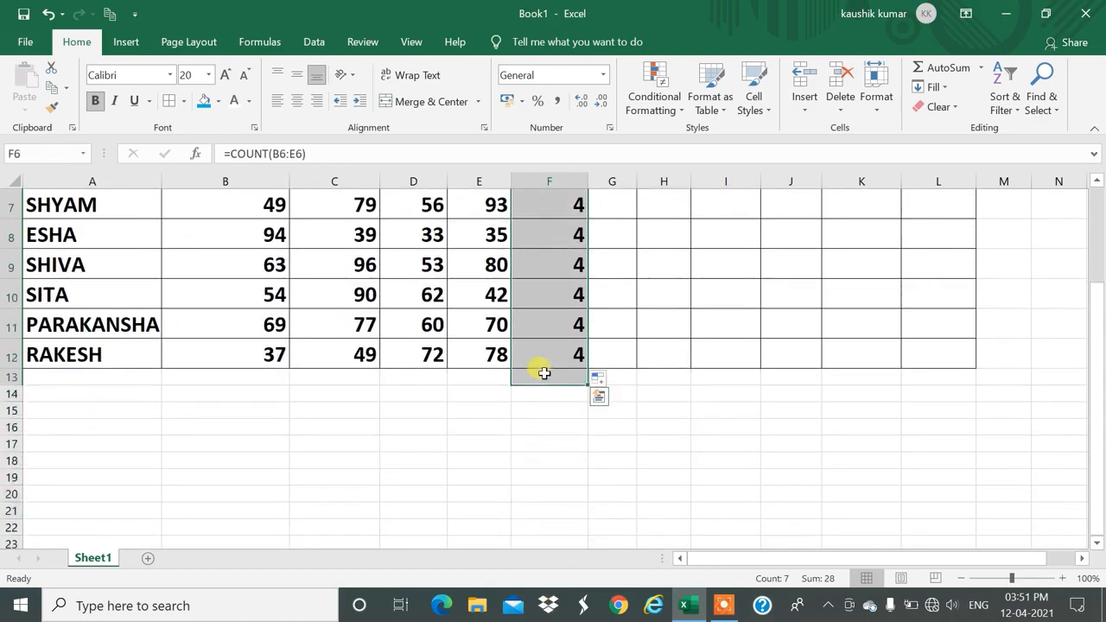
# Step: Enter the formula =MIN(B4:E4) in cell G4 to find the first student's lowest mark
pyautogui.press('Up')
pyautogui.press('Up')
pyautogui.press('Up')
pyautogui.press('Up')
pyautogui.press('Up')
pyautogui.press('Down')
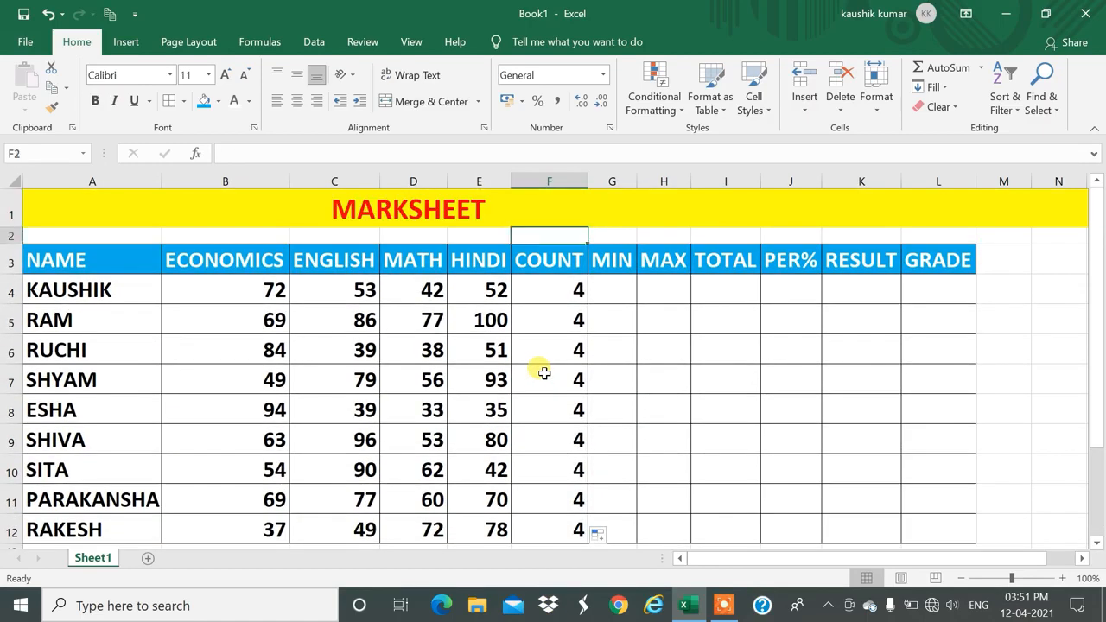
pyautogui.press('Down')
pyautogui.press('Right')
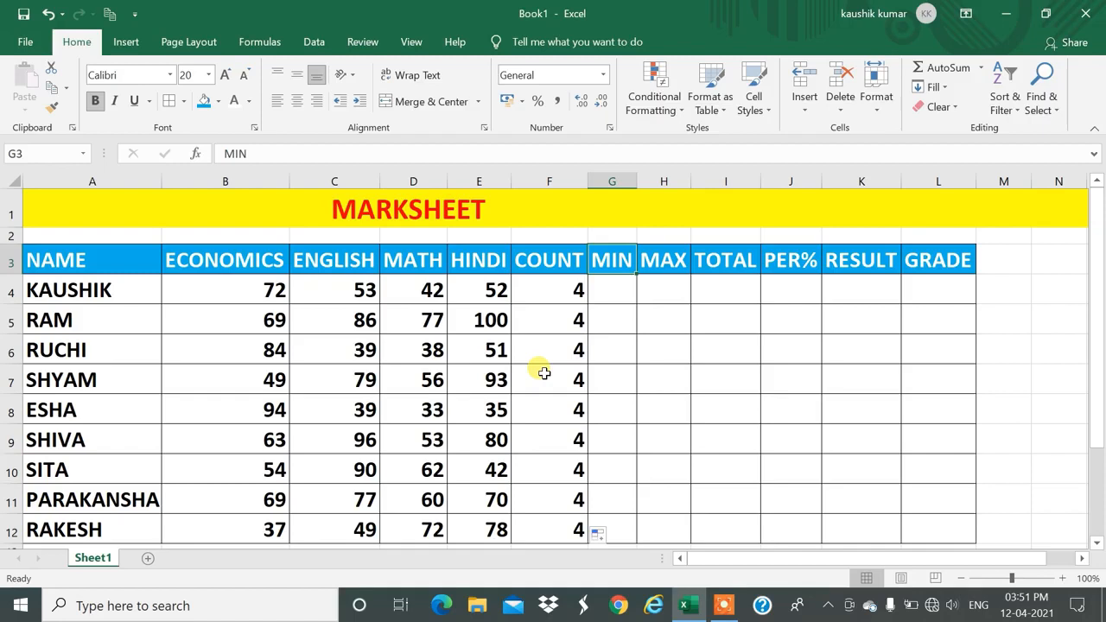
pyautogui.press('Down')
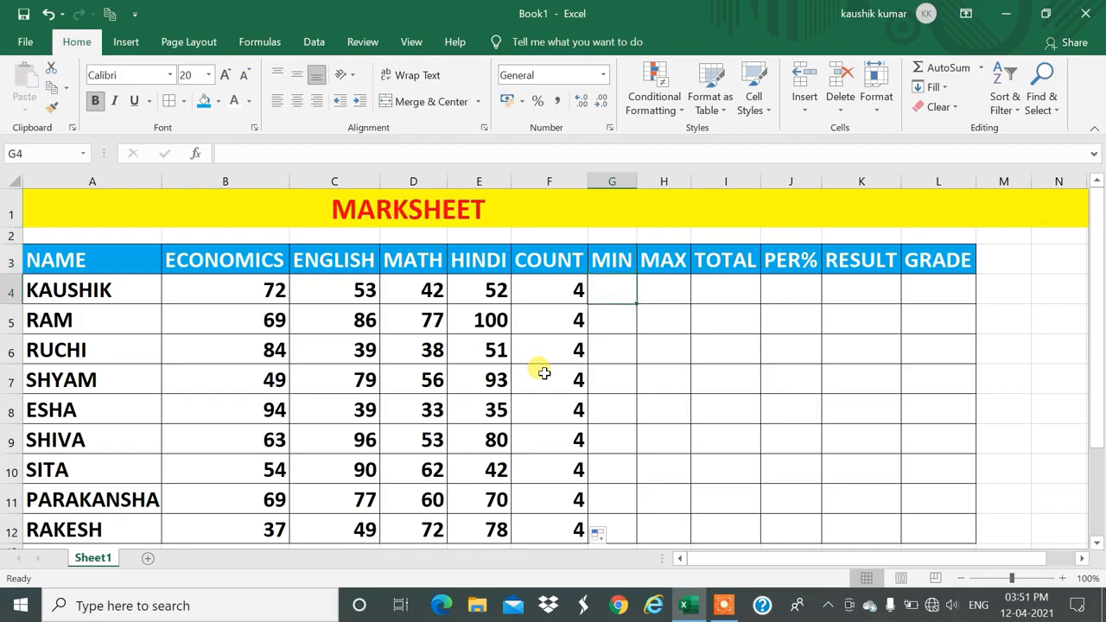
pyautogui.write('=MIN(')
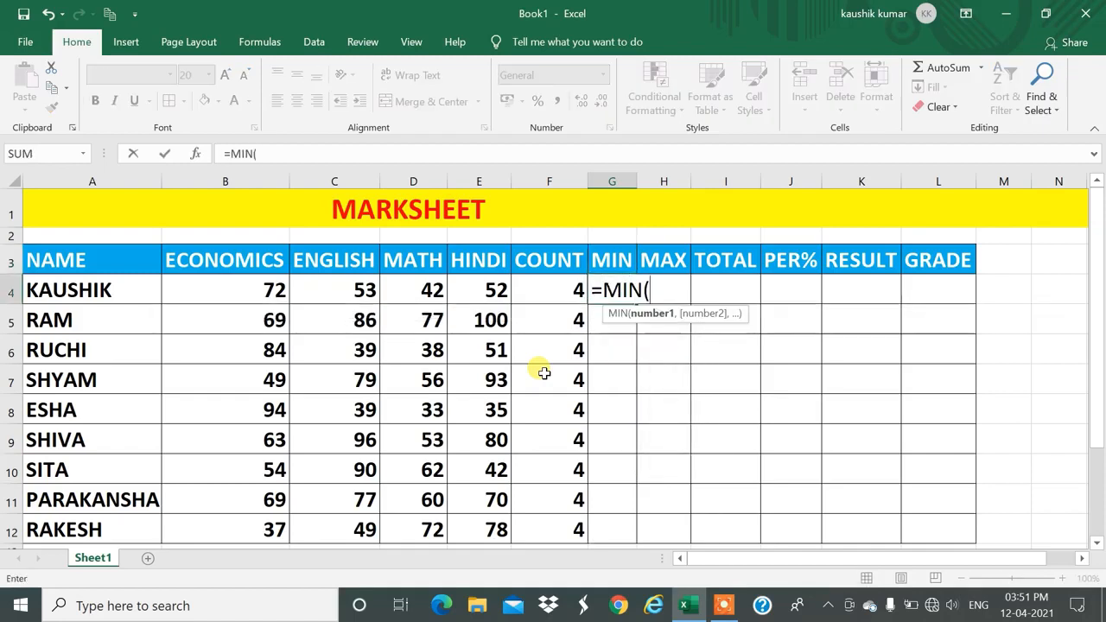
pyautogui.press('Left')
pyautogui.press('Left')
pyautogui.press('Left')
pyautogui.press('Left')
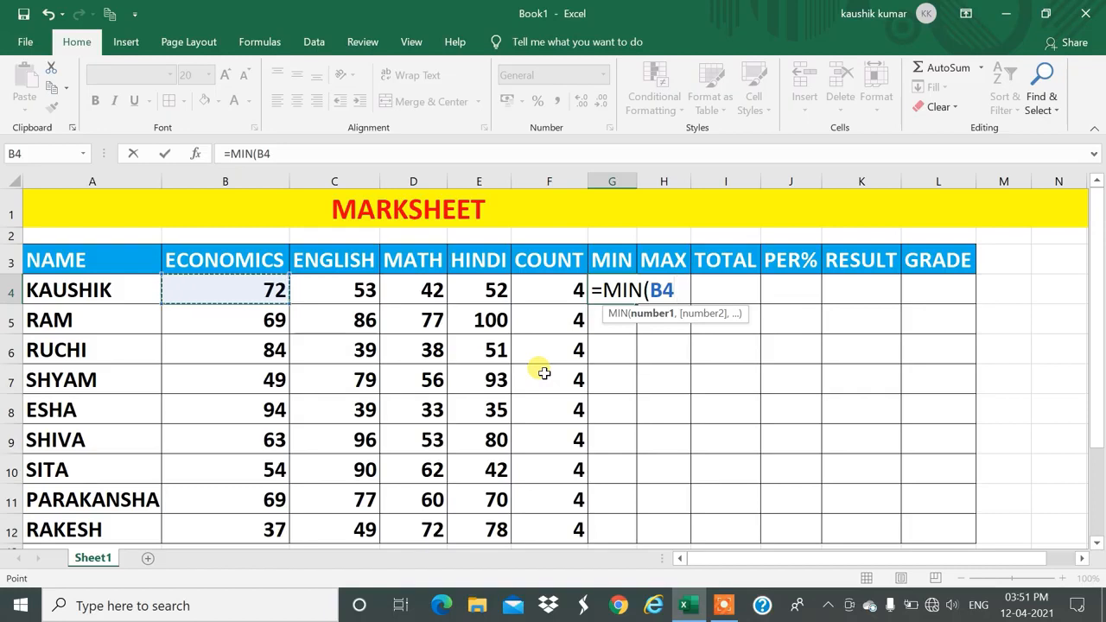
pyautogui.hotkey('shift', 'Right')
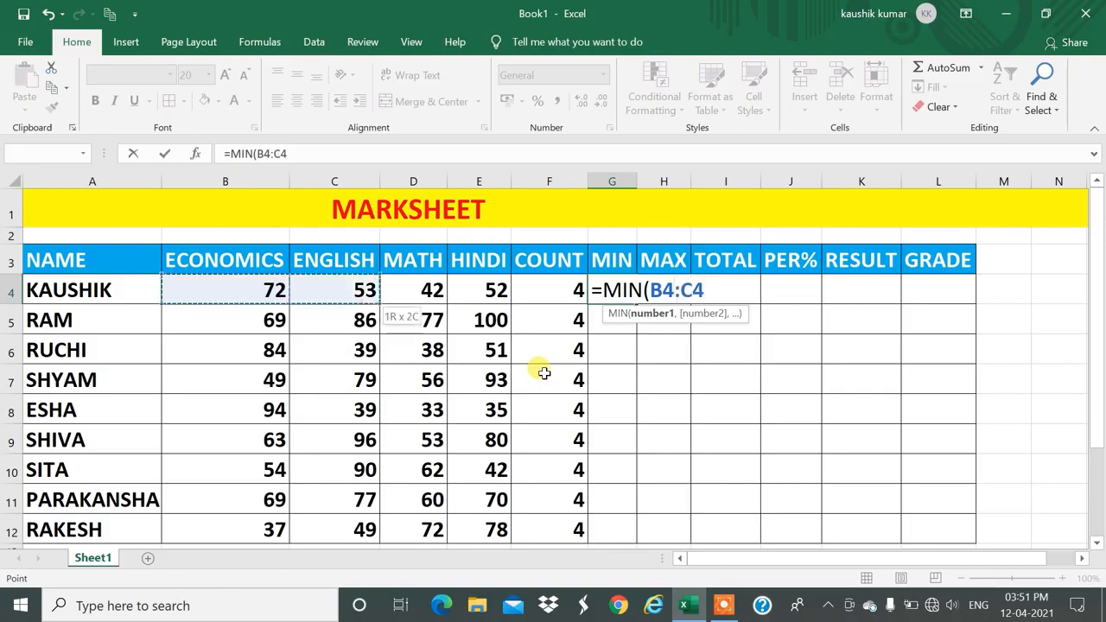
pyautogui.hotkey('shift', 'Right')
pyautogui.hotkey('shift', 'Right')
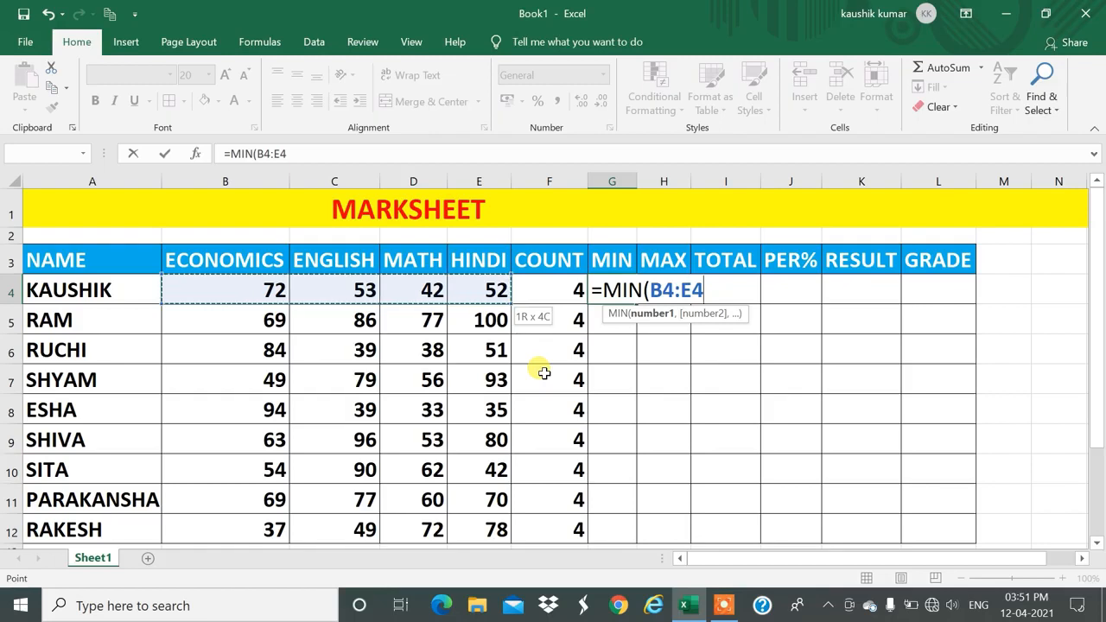
pyautogui.write(')')
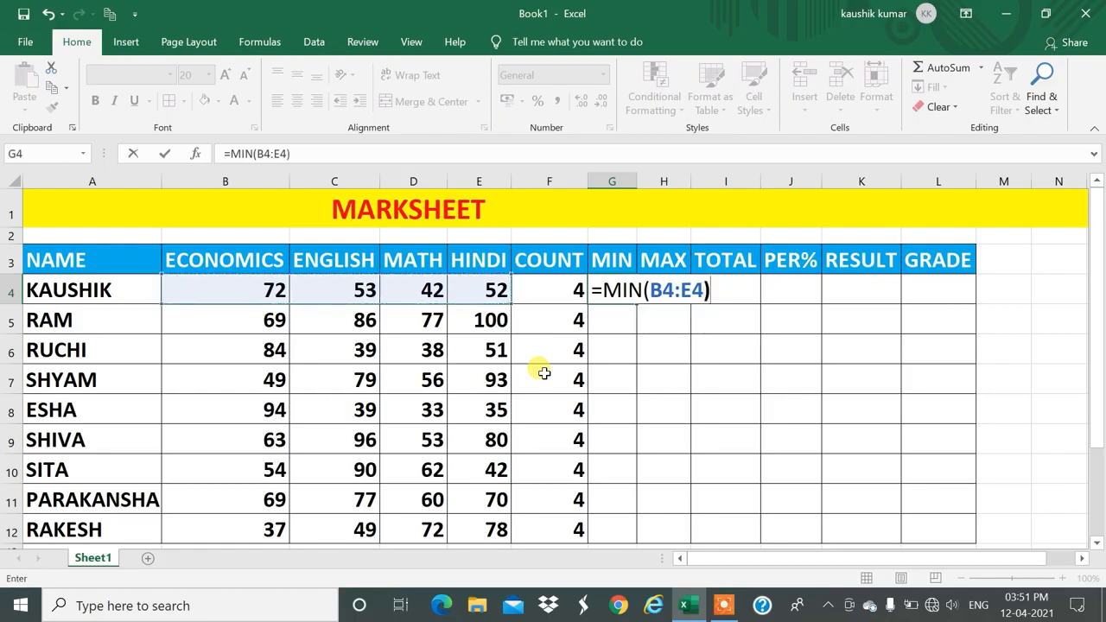
pyautogui.press('Return')
# Step: Fill the MIN formula from G4 down through G12 for the remaining students
pyautogui.press('Up')
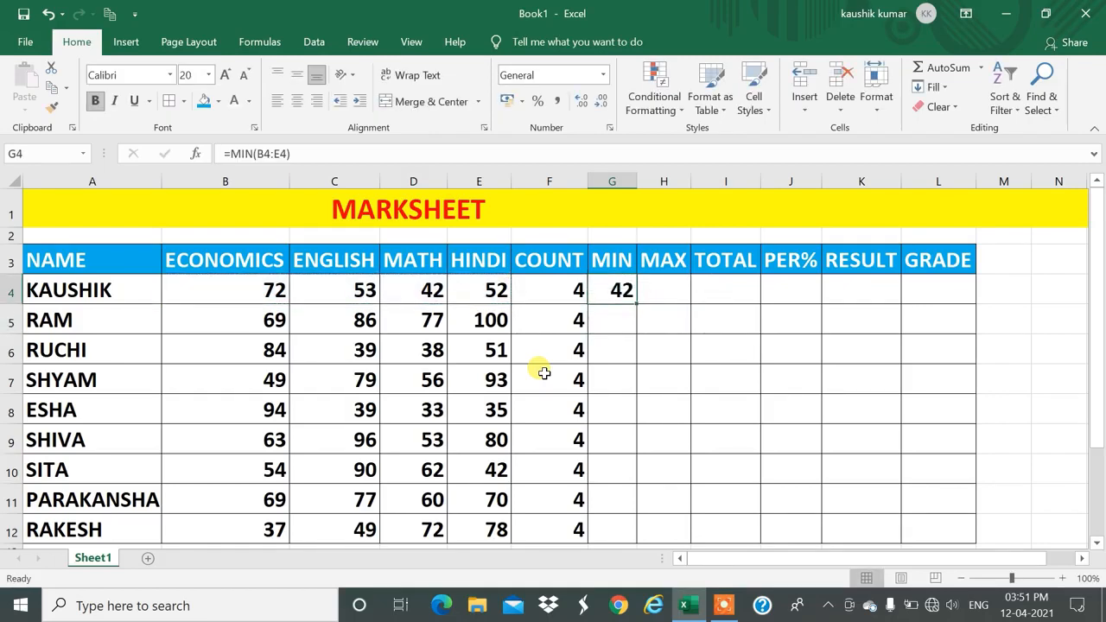
pyautogui.hotkey('shift', 'Down')
pyautogui.hotkey('shift', 'Down')
pyautogui.hotkey('shift', 'Down')
pyautogui.hotkey('shift', 'Down')
pyautogui.hotkey('shift', 'Down')
pyautogui.hotkey('shift', 'Down')
pyautogui.hotkey('shift', 'Down')
pyautogui.hotkey('shift', 'Down')
pyautogui.hotkey('shift', 'Down')
pyautogui.hotkey('shift', 'Down')
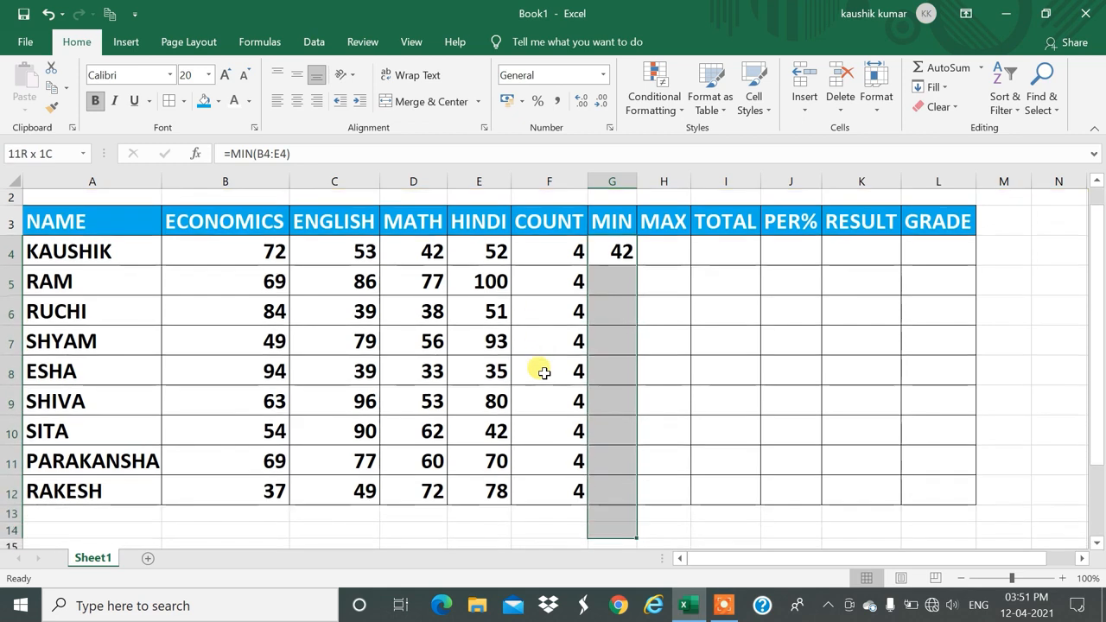
pyautogui.hotkey('shift', 'Up')
pyautogui.hotkey('shift', 'Up')
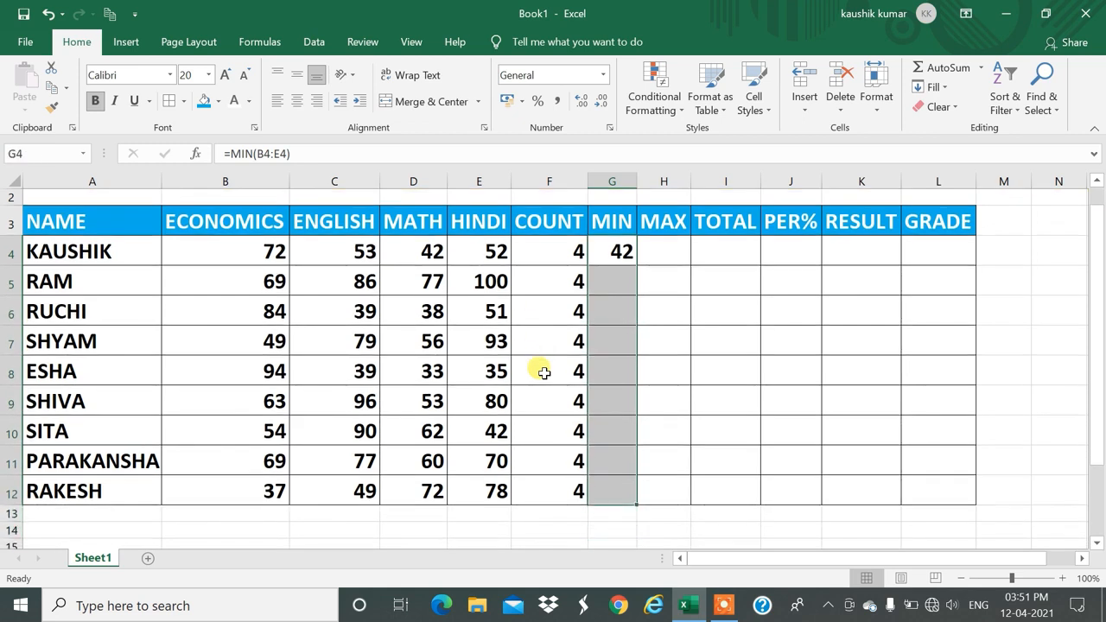
pyautogui.hotkey('ctrl', 'd')
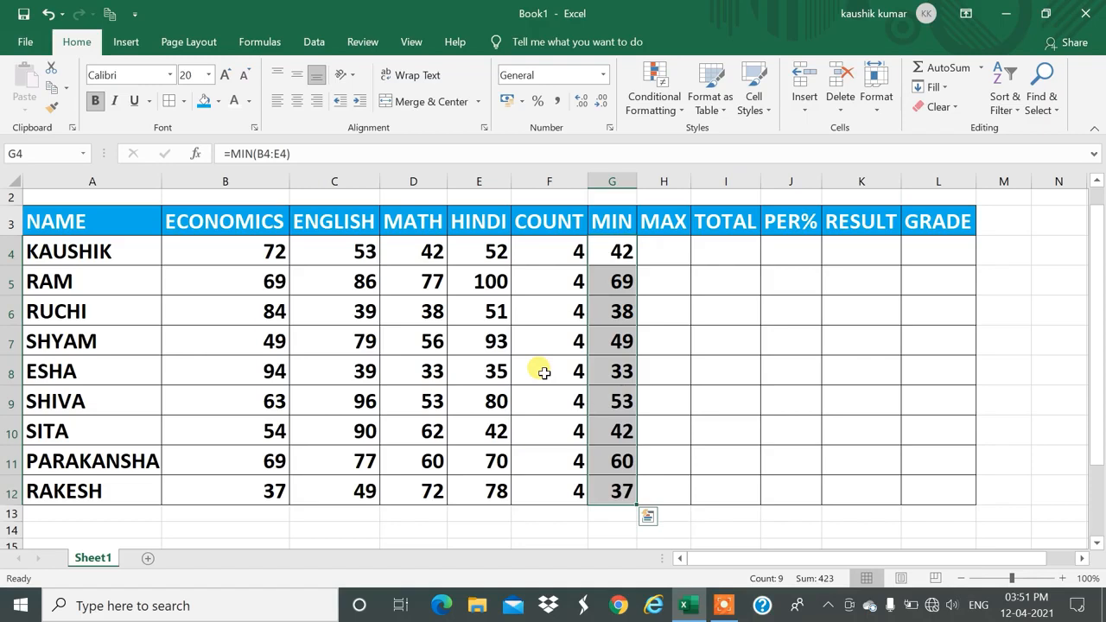
# Step: Compare the MIN results in G4 and G5 with the subject marks of the first two students
pyautogui.press('Up')
pyautogui.press('Up')
pyautogui.press('Down')
pyautogui.press('Down')
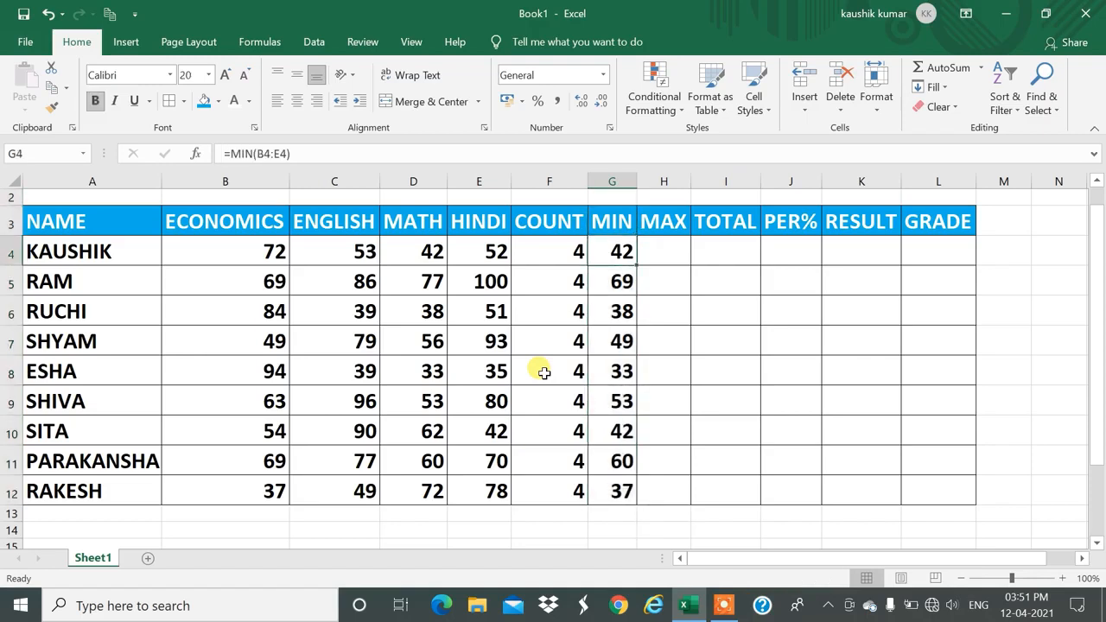
pyautogui.press('Left')
pyautogui.press('Left')
pyautogui.press('Left')
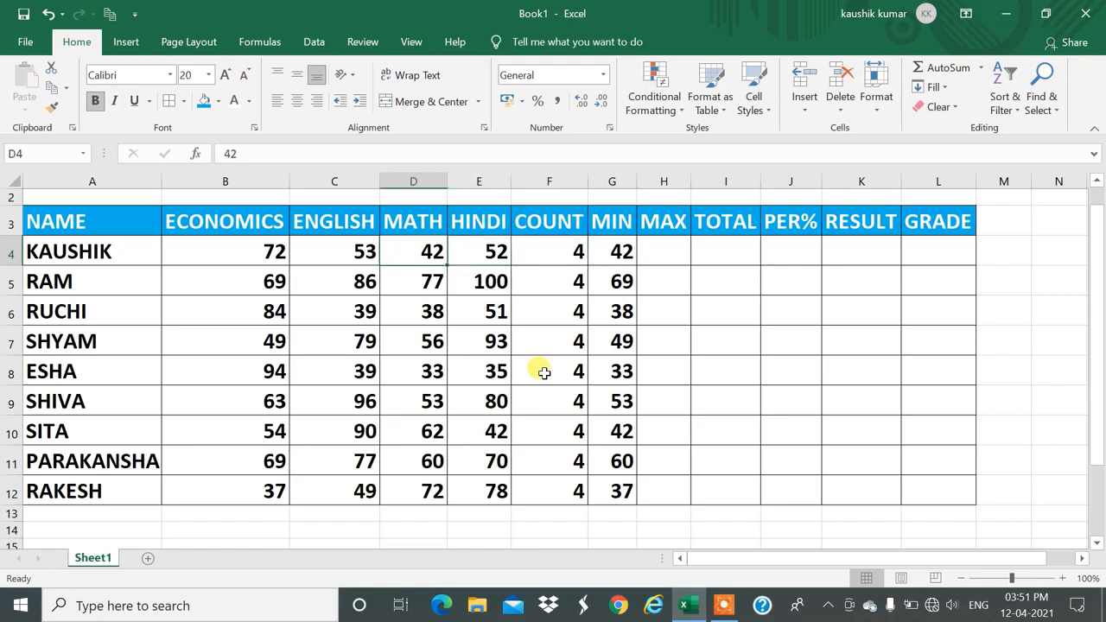
pyautogui.press('Down')
pyautogui.press('Right')
pyautogui.press('Right')
pyautogui.press('Right')
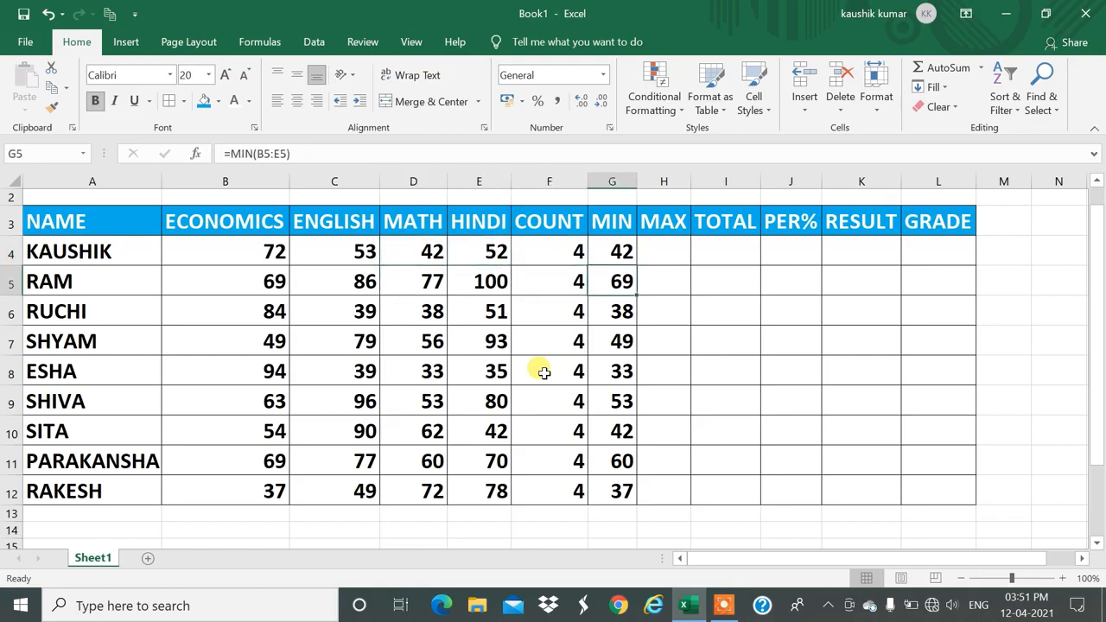
pyautogui.press('Left')
pyautogui.press('Left')
pyautogui.press('Left')
pyautogui.press('Left')
pyautogui.press('Left')
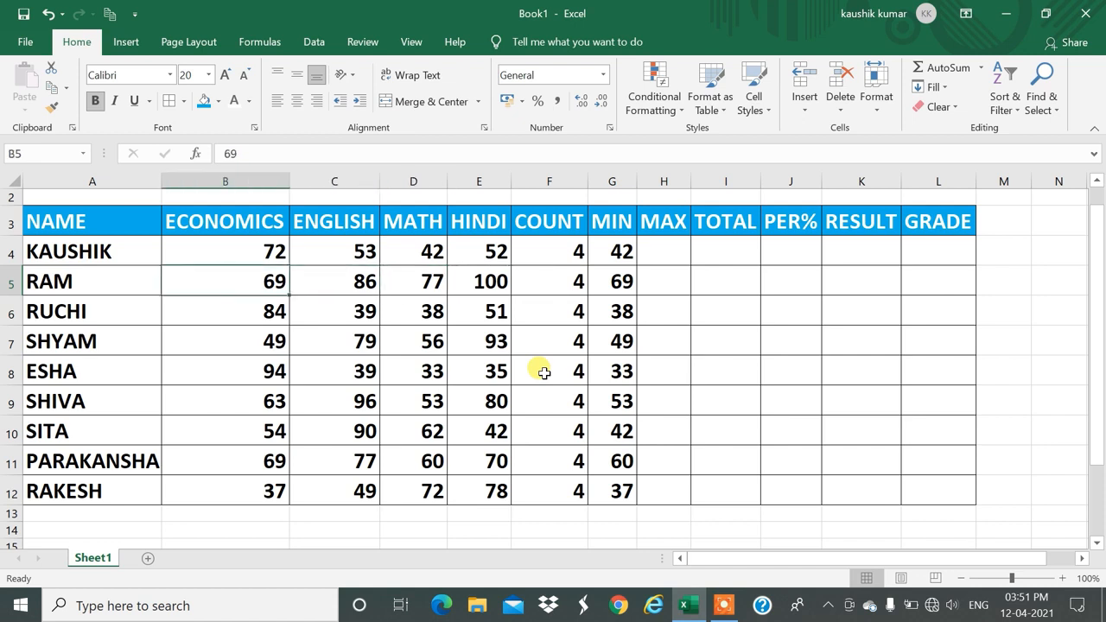
pyautogui.press('Right')
pyautogui.press('Right')
pyautogui.press('Right')
pyautogui.press('Right')
pyautogui.press('Right')
# Step: Enter the formula =MAX(B4:E4) in cell H4 to find the first student's highest mark
pyautogui.press('Up')
pyautogui.press('Down')
pyautogui.press('Up')
pyautogui.press('Right')
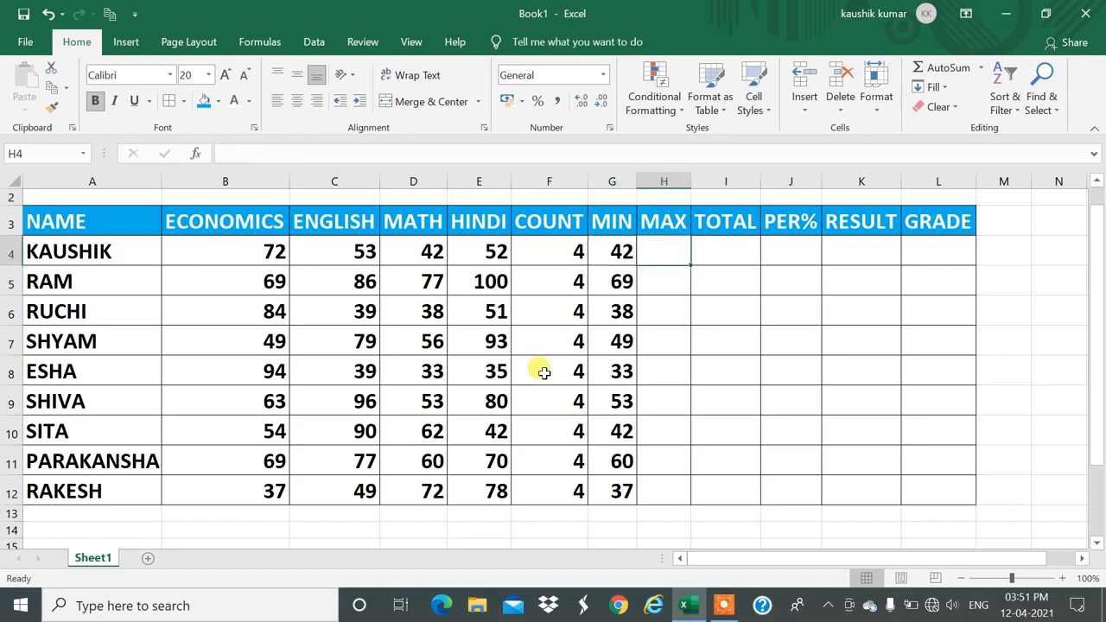
pyautogui.scroll(1, 543, 372)
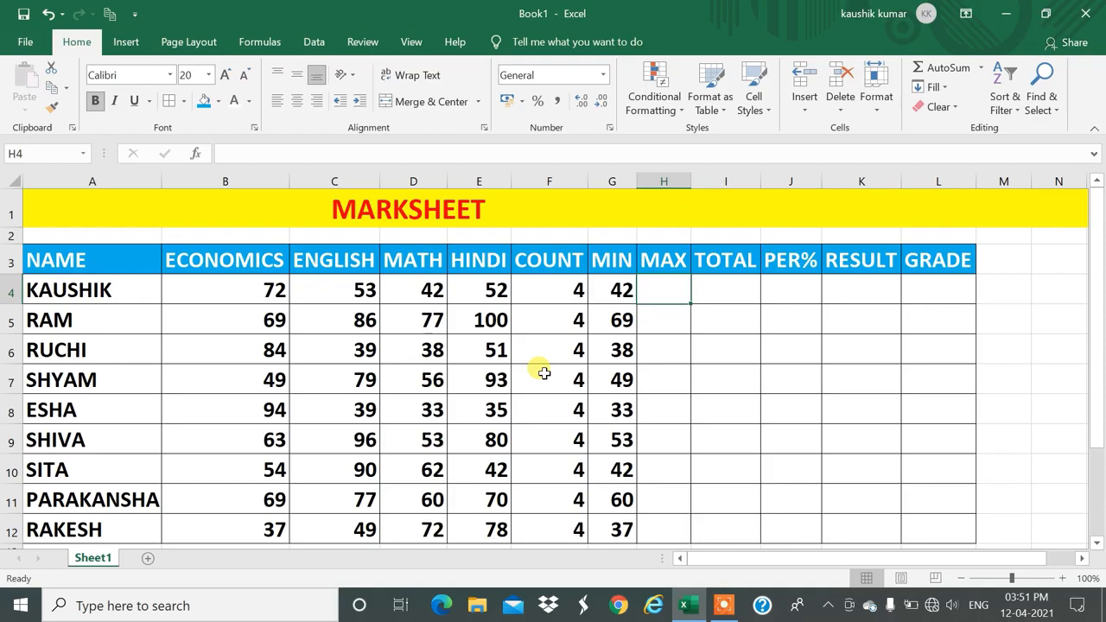
pyautogui.write('=MAX(')
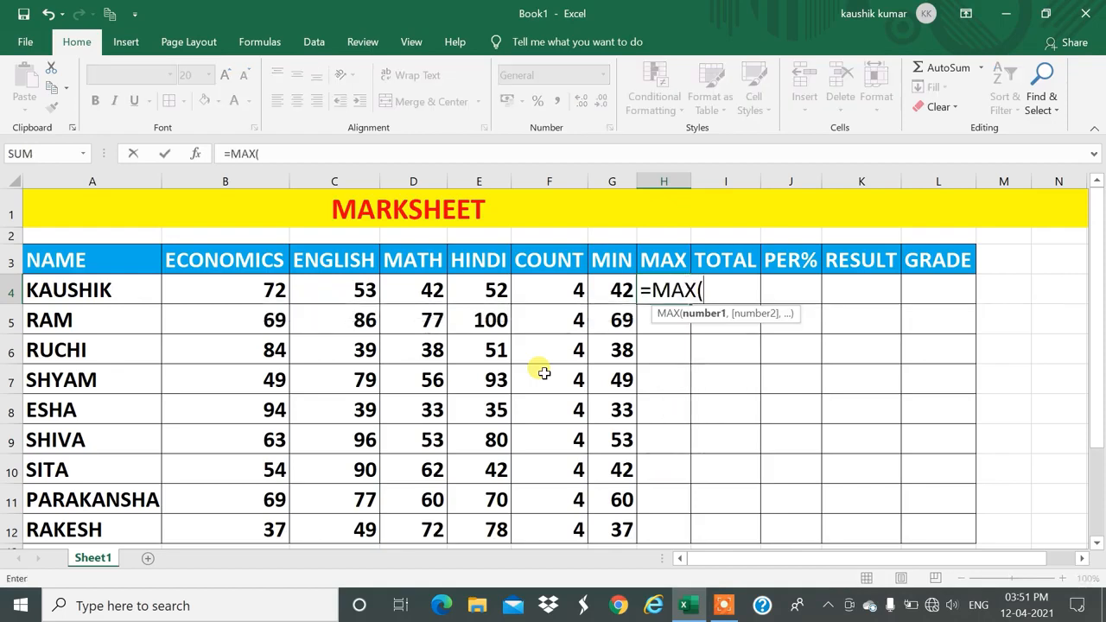
pyautogui.press('Left')
pyautogui.press('Left')
pyautogui.press('Left')
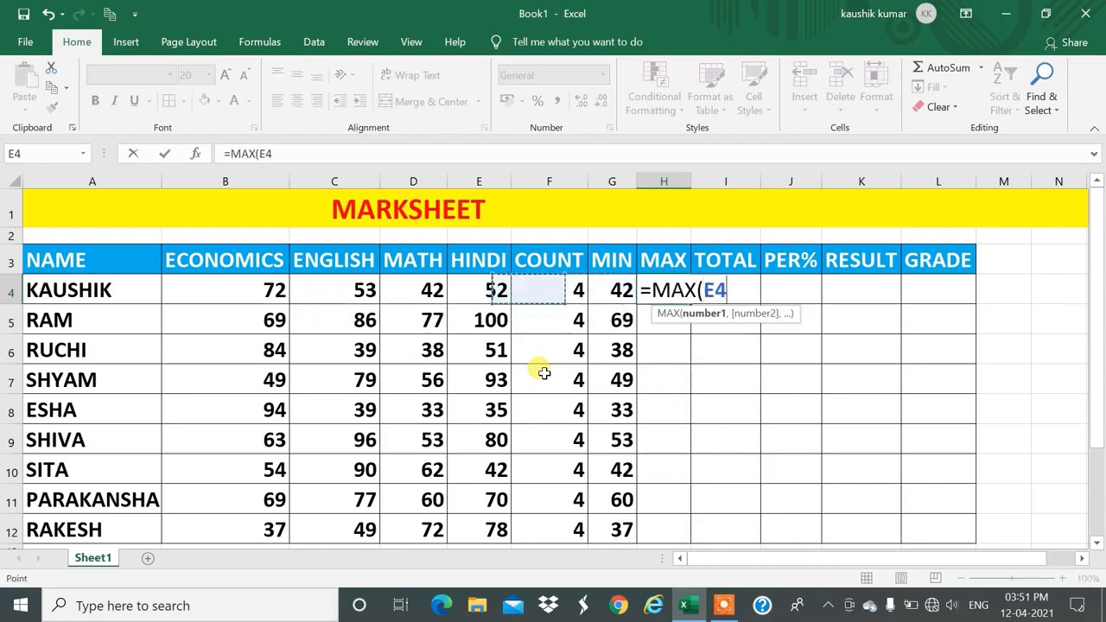
pyautogui.press('Left')
pyautogui.press('Left')
pyautogui.press('Left')
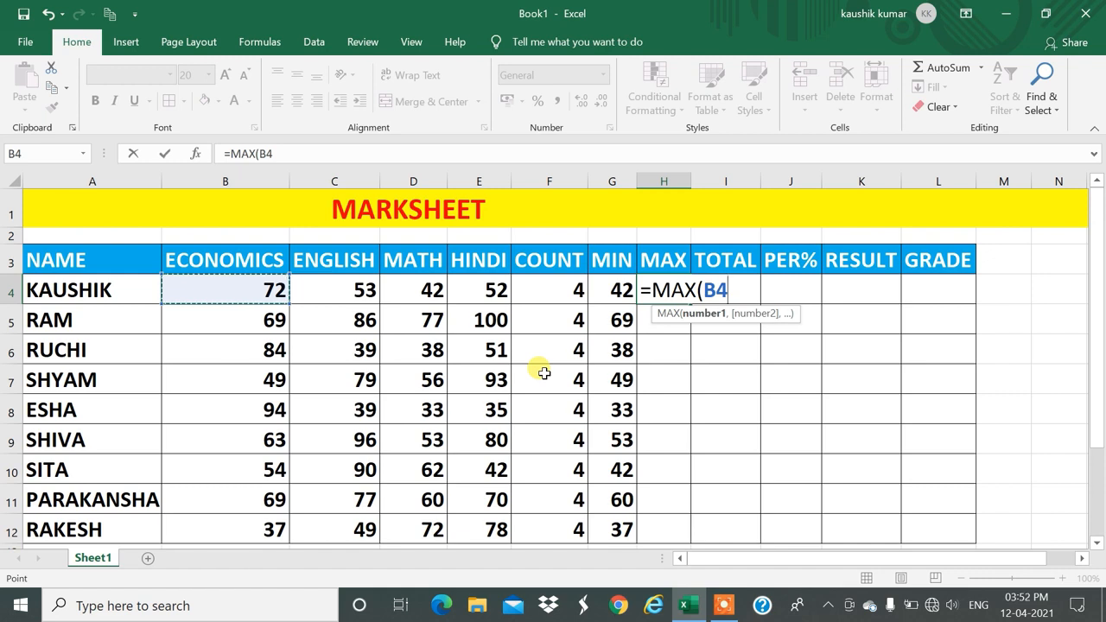
pyautogui.hotkey('shift', 'Right')
pyautogui.hotkey('shift', 'Right')
pyautogui.hotkey('shift', 'Right')
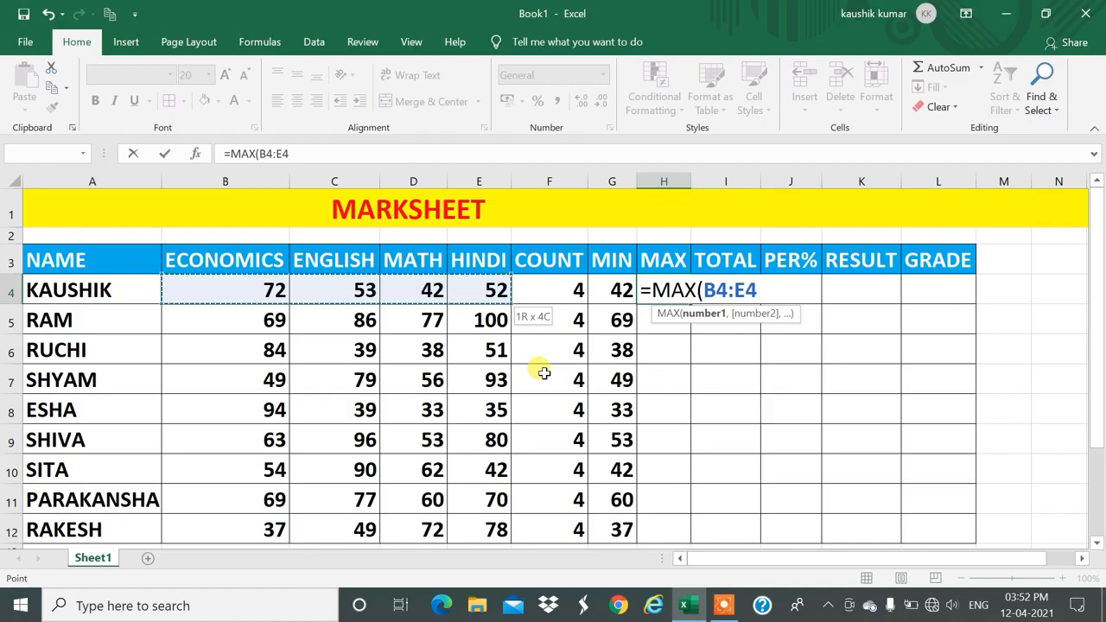
pyautogui.press('Left')
pyautogui.press('Right')
pyautogui.press('Right')
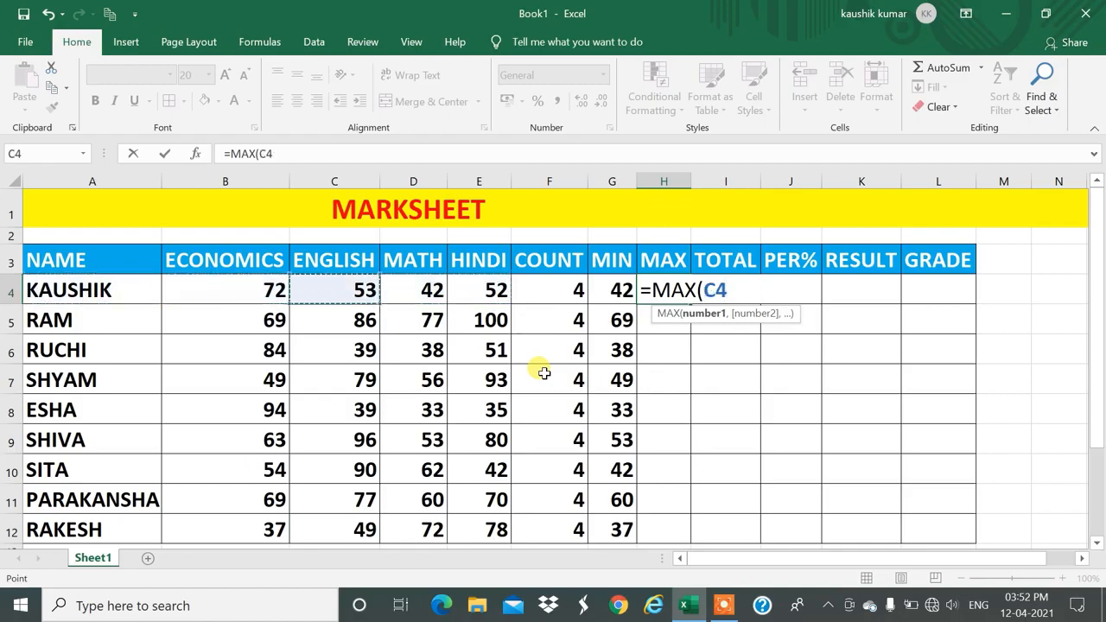
pyautogui.press('Right')
pyautogui.press('Right')
pyautogui.press('Right')
pyautogui.press('Right')
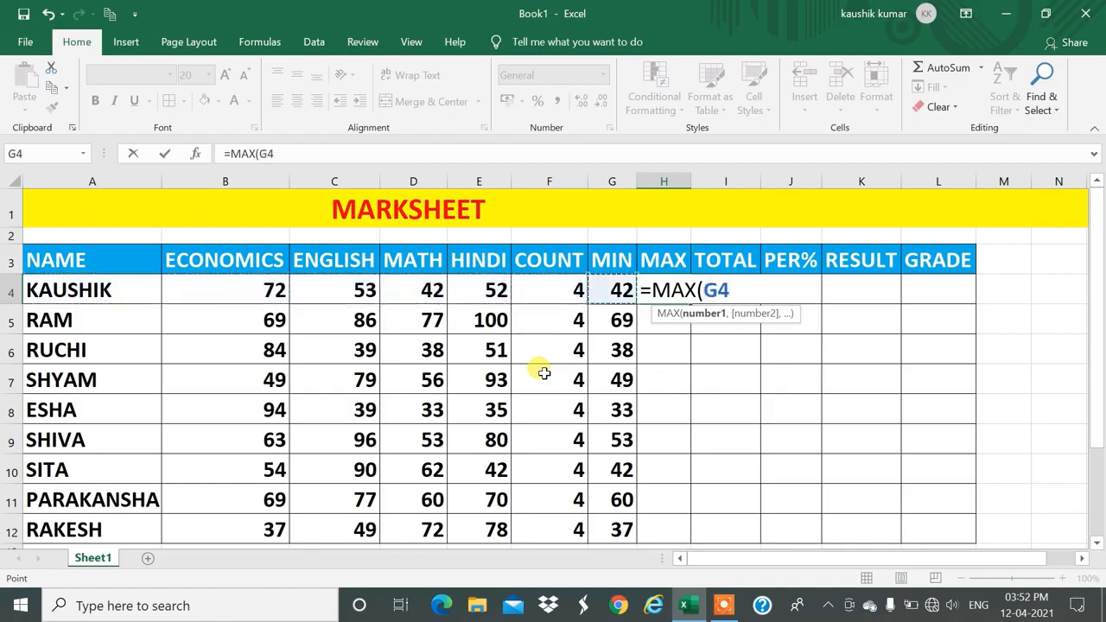
pyautogui.press('Left')
pyautogui.press('Left')
pyautogui.press('Left')
pyautogui.press('Left')
pyautogui.press('Left')
pyautogui.hotkey('shift', 'Right')
pyautogui.hotkey('shift', 'Right')
pyautogui.hotkey('shift', 'Right')
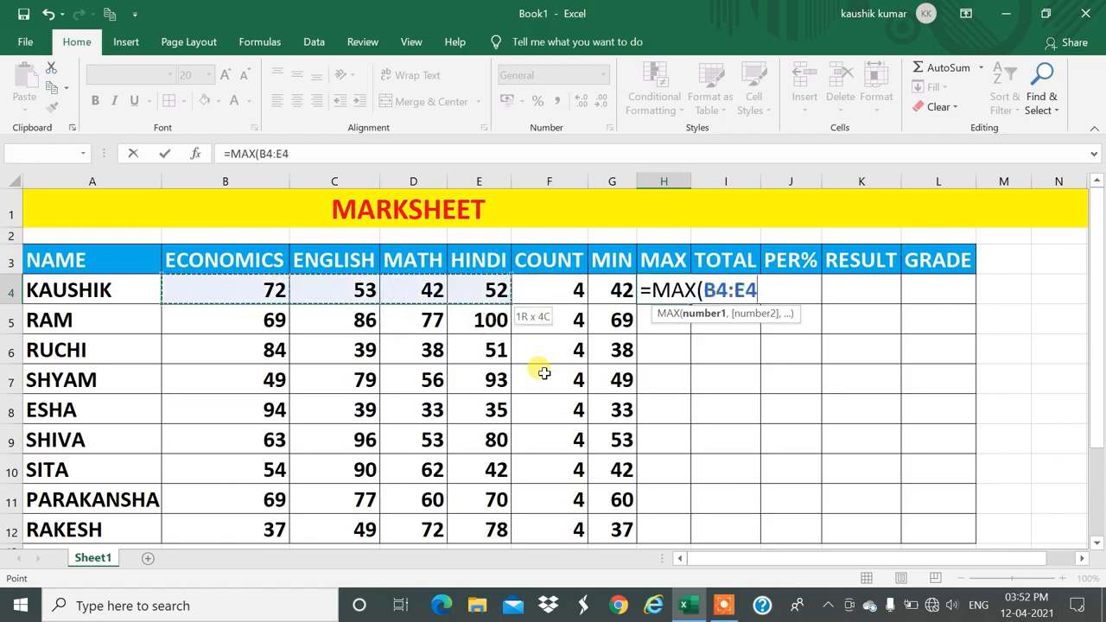
pyautogui.write(')')
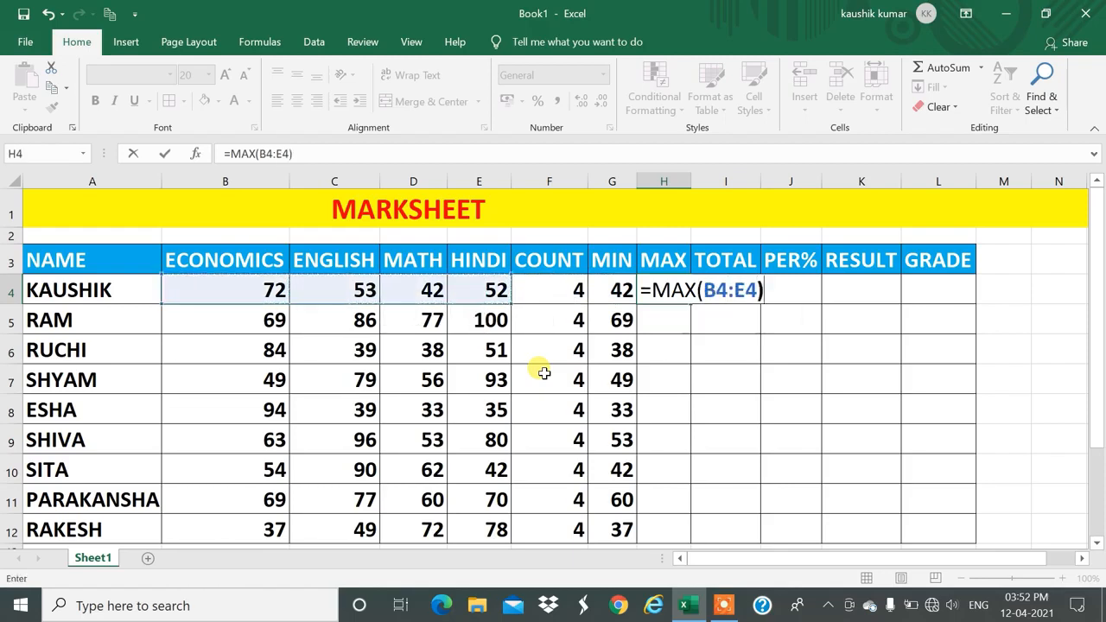
pyautogui.hotkey('ctrl', 'Return')
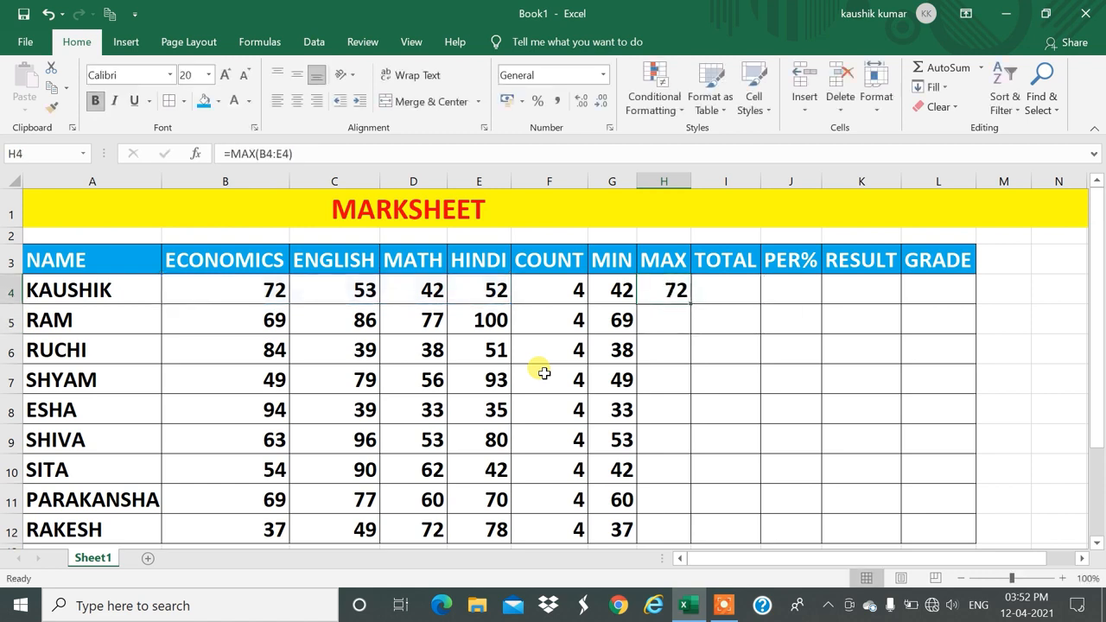
# Step: Fill the MAX formula from H4 down through H12 for the remaining students
pyautogui.hotkey('shift', 'Down')
pyautogui.hotkey('shift', 'Down')
pyautogui.hotkey('shift', 'Down')
pyautogui.hotkey('shift', 'Down')
pyautogui.hotkey('shift', 'Down')
pyautogui.hotkey('shift', 'Down')
pyautogui.hotkey('shift', 'Down')
pyautogui.hotkey('shift', 'Down')
pyautogui.hotkey('shift', 'Down')
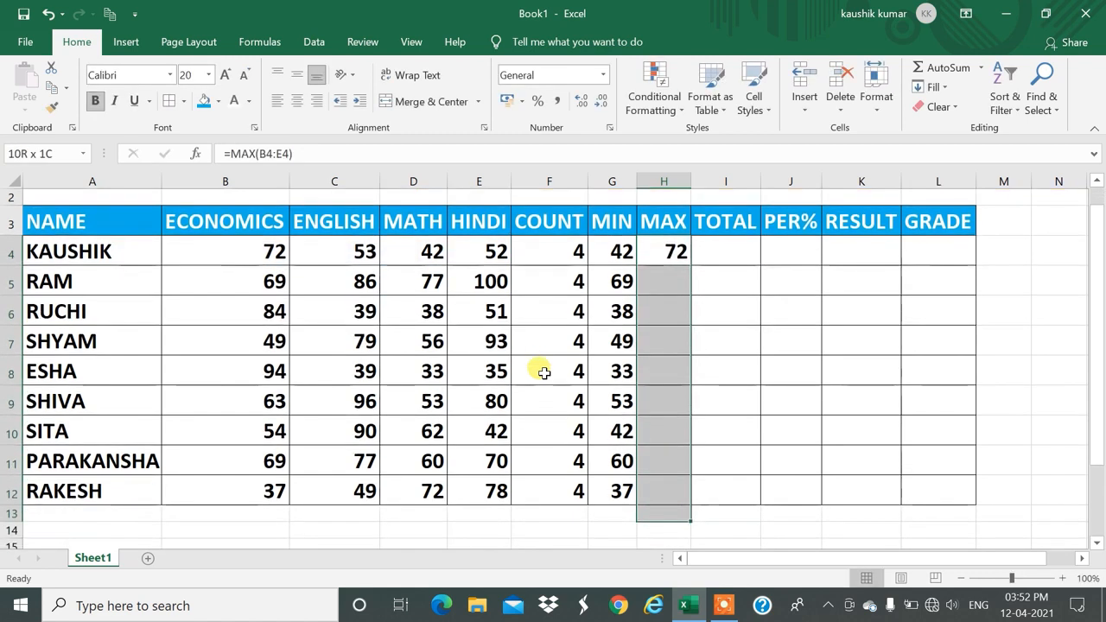
pyautogui.hotkey('shift', 'Up')
pyautogui.hotkey('ctrl', 'd')
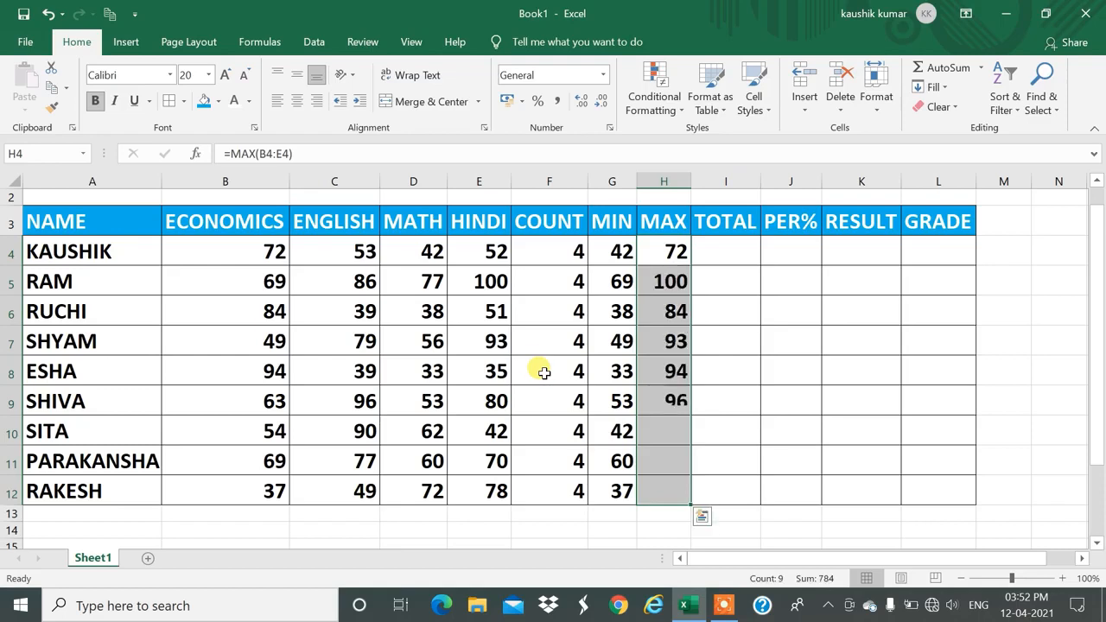
pyautogui.press('Up')
pyautogui.press('Up')
pyautogui.press('Up')
pyautogui.press('Down')
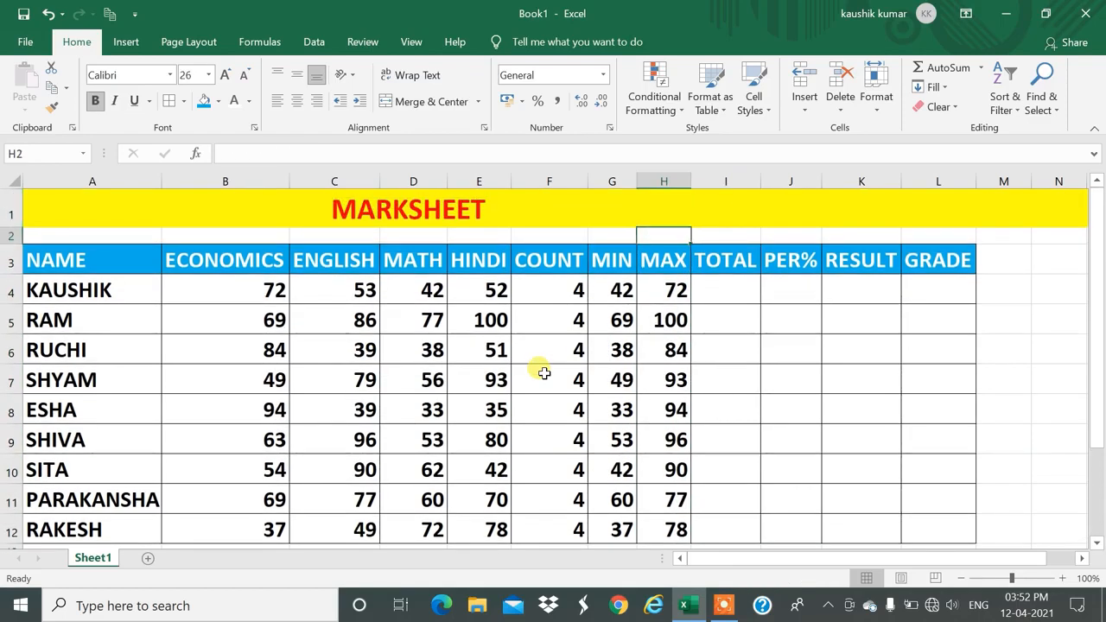
pyautogui.press('Down')
pyautogui.press('Down')
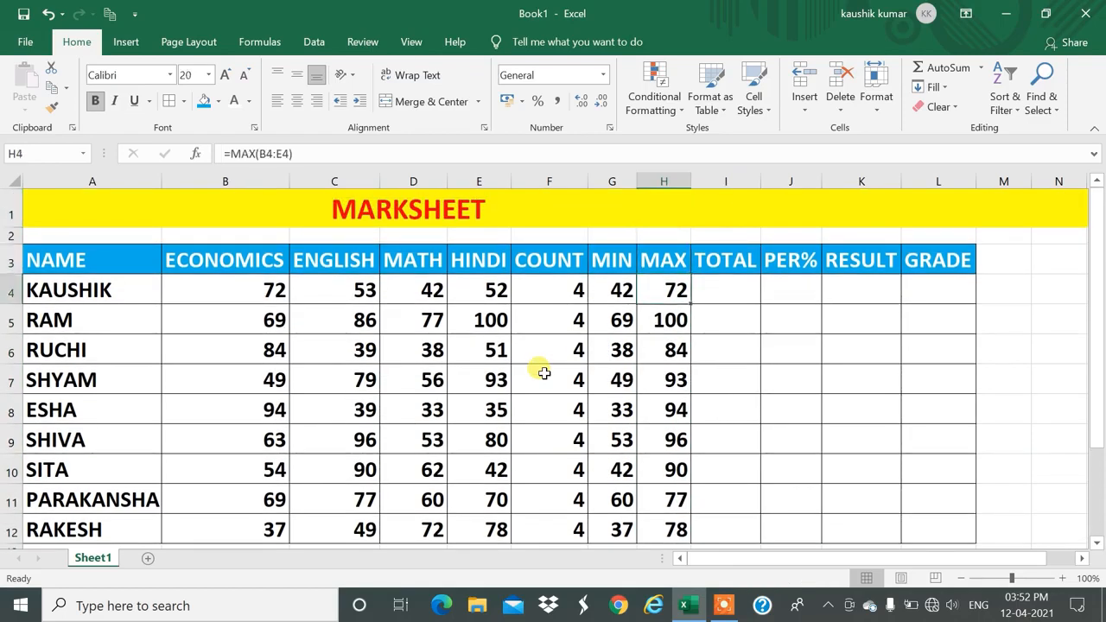
pyautogui.press('Right')
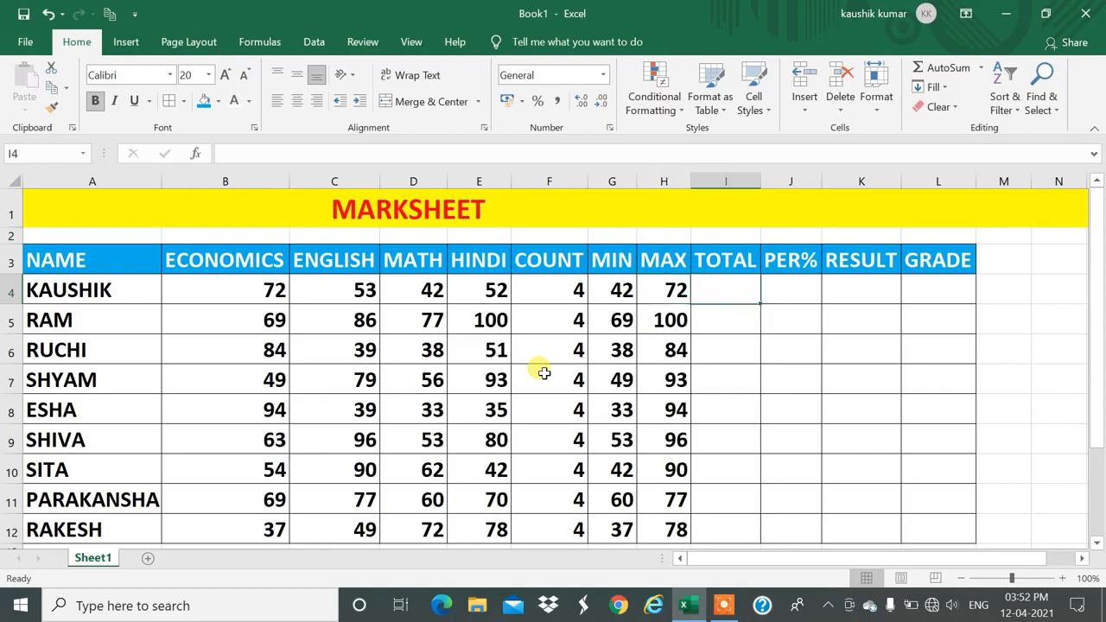
pyautogui.write('=SUM(')
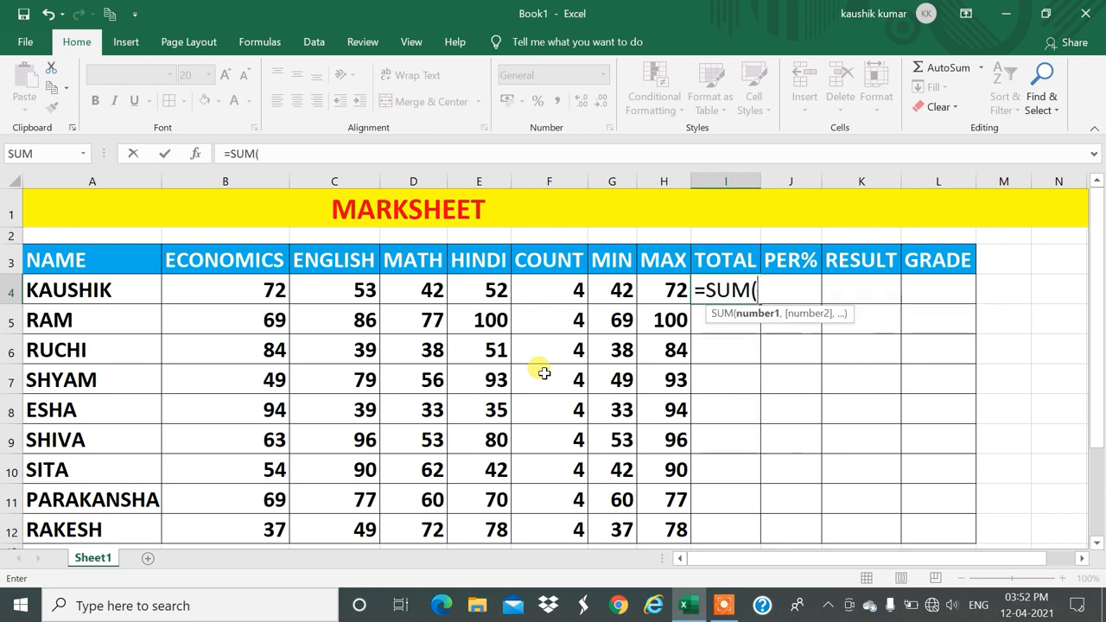
pyautogui.press('BackSpace')
pyautogui.press('BackSpace')
pyautogui.press('BackSpace')
pyautogui.press('BackSpace')
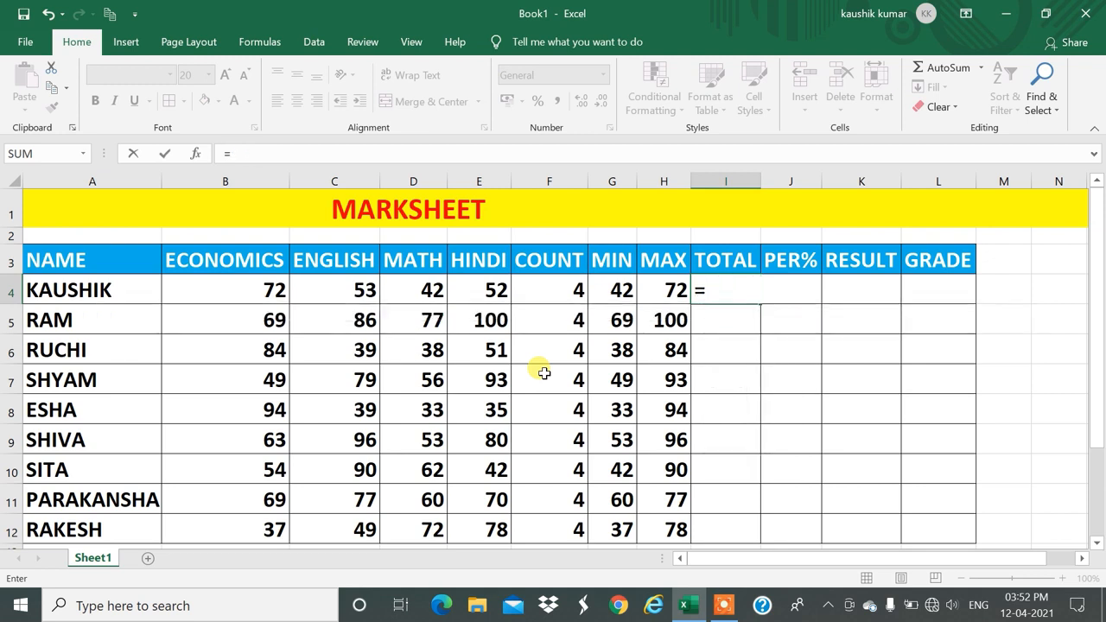
# Step: Enter the first student's total in I4 as the typed-number formula =72+53+42+52
pyautogui.write('72+53+')
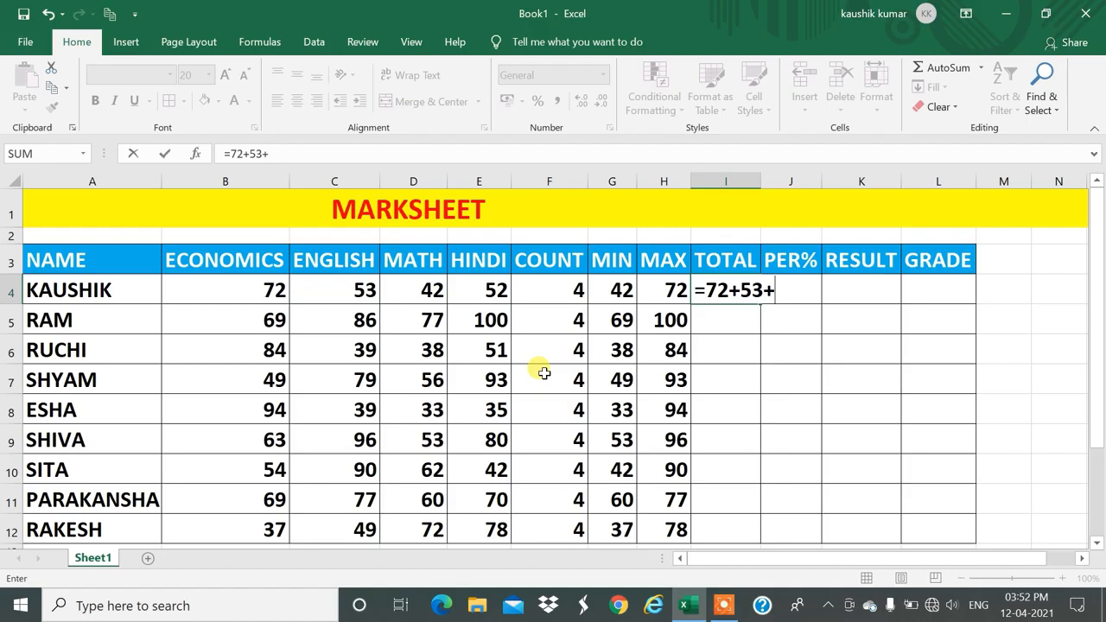
pyautogui.write('42+52')
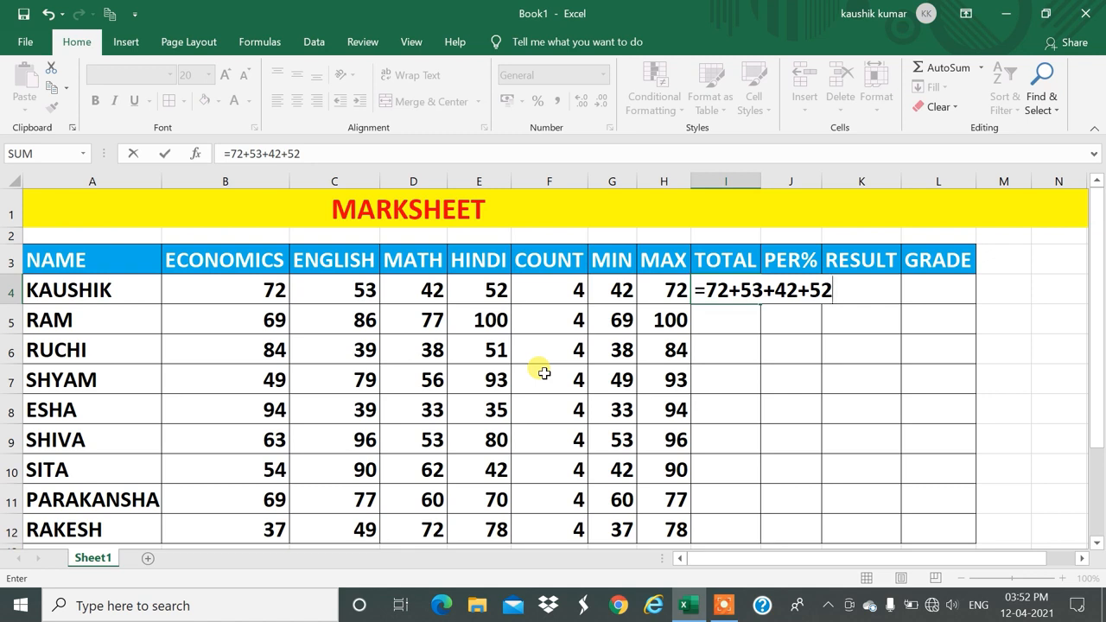
pyautogui.press('Return')
pyautogui.press('Up')
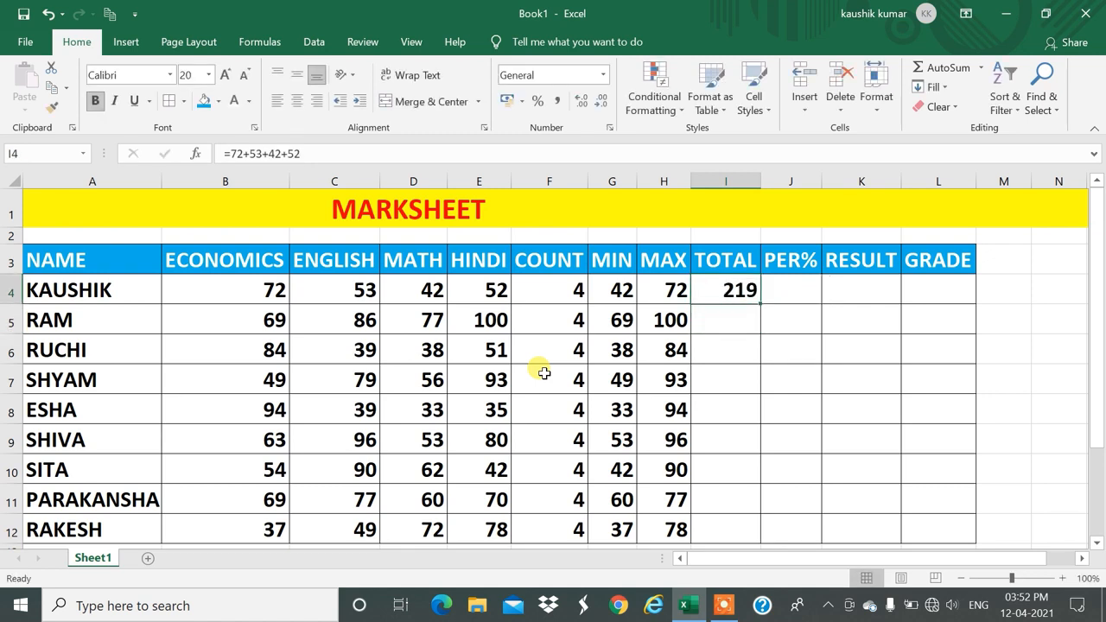
# Step: Change the first student's English mark in C4 to 65 and check the total in I4
pyautogui.press('Left')
pyautogui.press('Left')
pyautogui.press('Left')
pyautogui.press('Left')
pyautogui.press('Left')
pyautogui.press('Left')
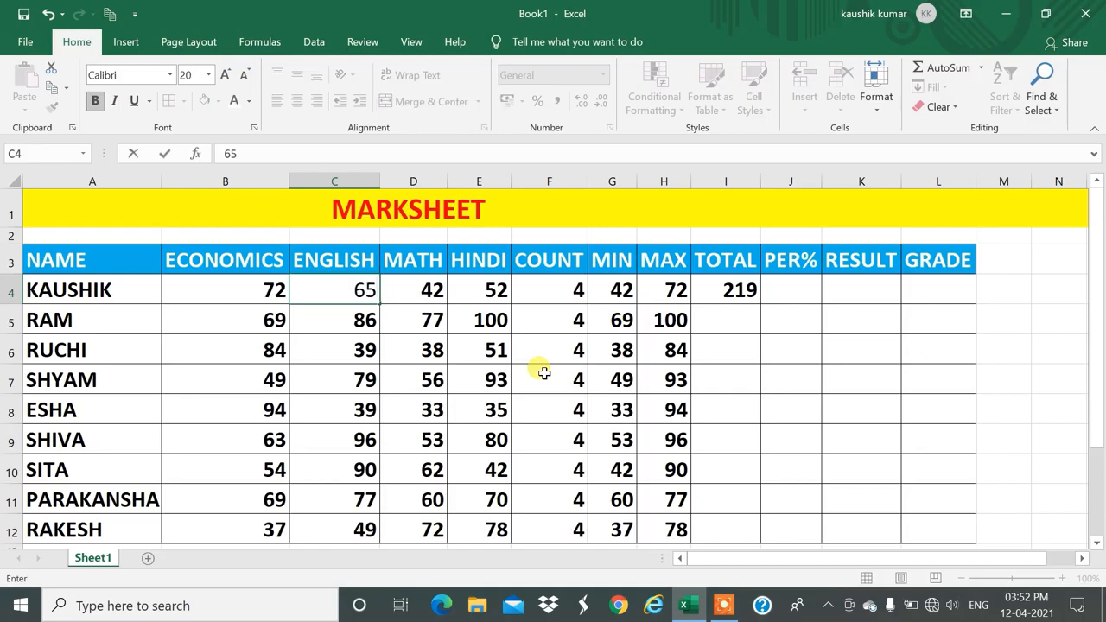
pyautogui.press('Return')
pyautogui.press('Right')
pyautogui.press('Right')
pyautogui.press('Right')
pyautogui.press('Right')
pyautogui.press('Right')
pyautogui.press('Up')
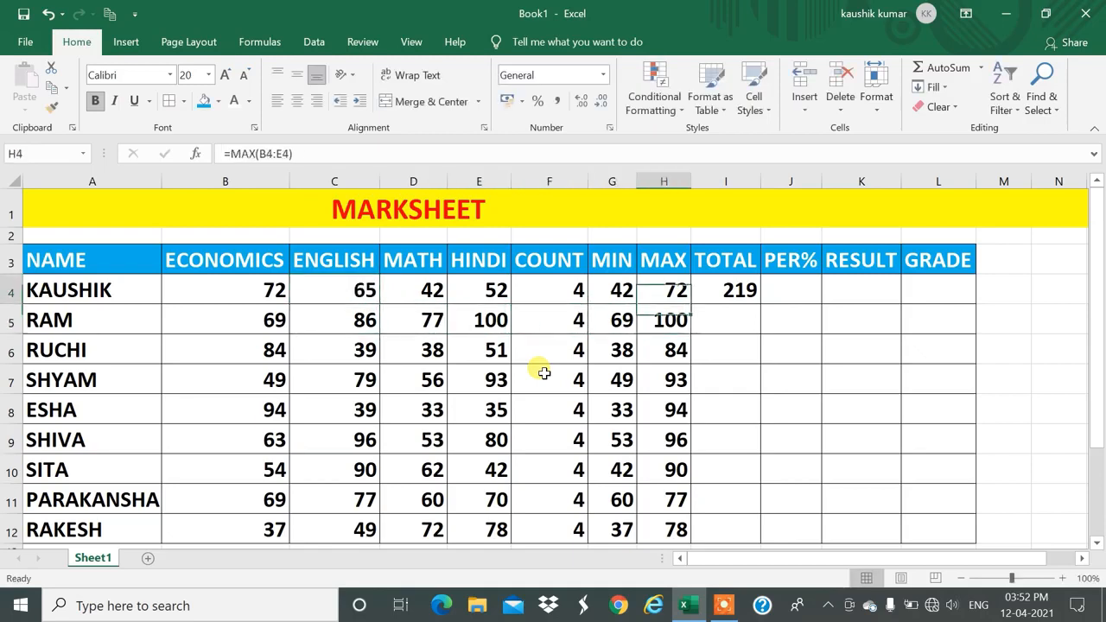
pyautogui.press('Right')
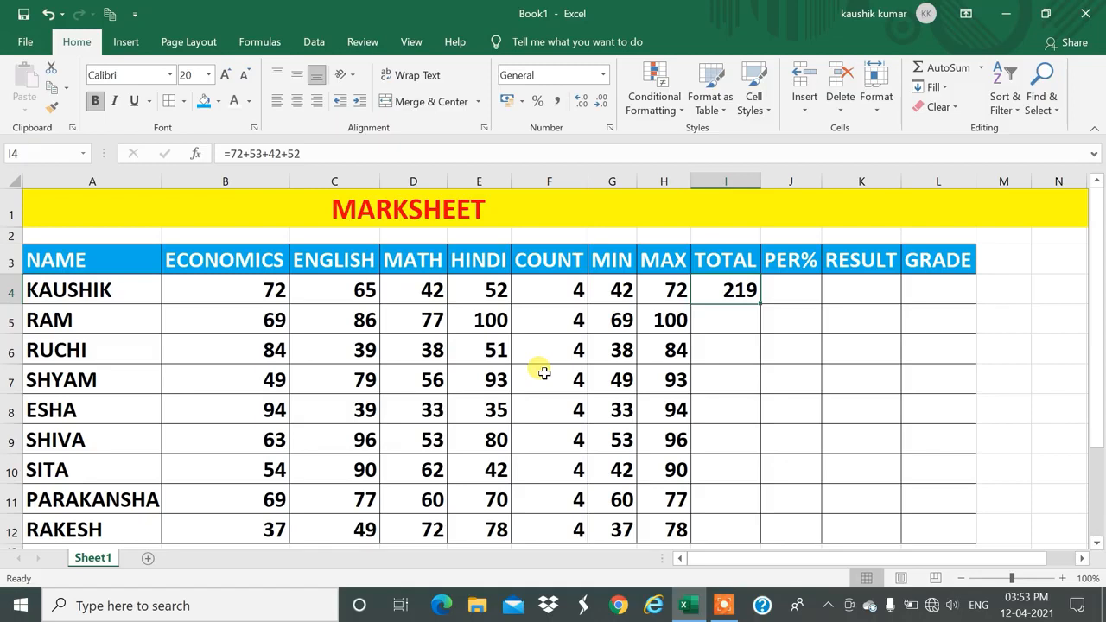
# Step: Compare the English mark in C4 with the typed-number total formula in I4
pyautogui.press('Left')
pyautogui.press('Left')
pyautogui.press('Left')
pyautogui.press('Left')
pyautogui.press('Left')
pyautogui.press('Left')
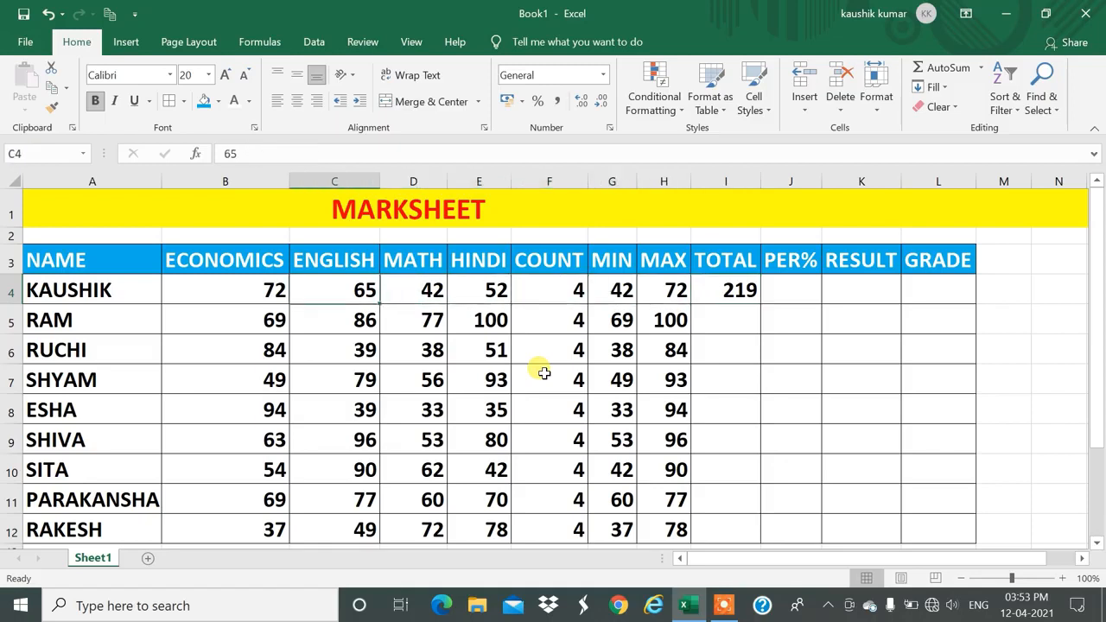
pyautogui.press('Right')
pyautogui.press('Right')
pyautogui.press('Right')
pyautogui.press('Right')
pyautogui.press('Right')
pyautogui.press('Right')
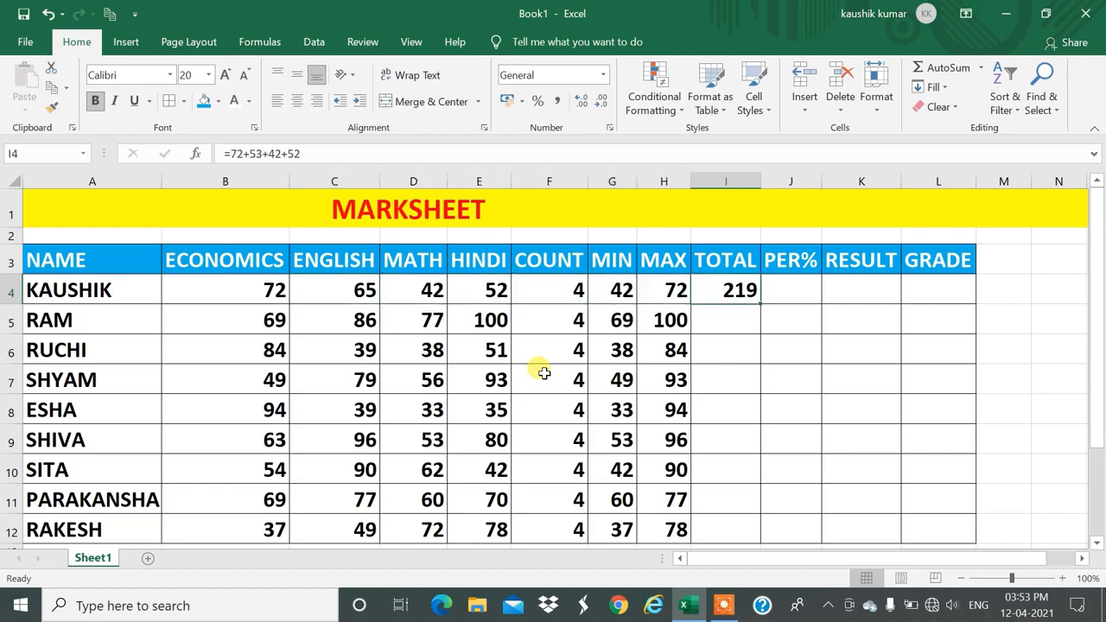
# Step: Replace the typed numbers in I4 with the cell-reference formula =B4+C4+D4+E4
pyautogui.press('F2')
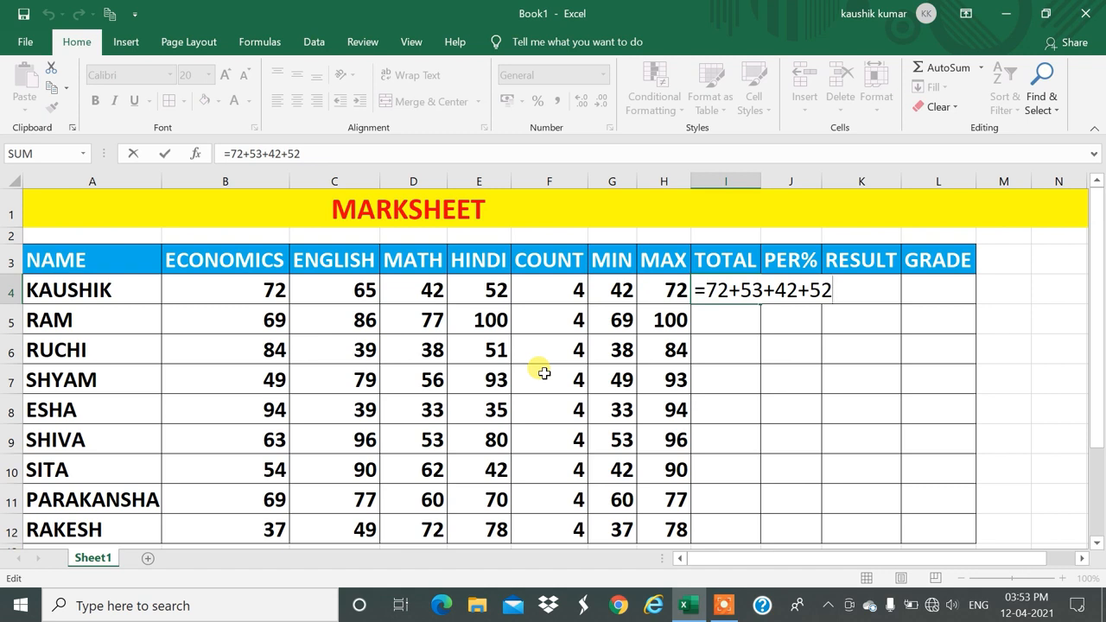
pyautogui.press('BackSpace')
pyautogui.press('BackSpace')
pyautogui.press('BackSpace')
pyautogui.press('BackSpace')
pyautogui.press('BackSpace')
pyautogui.press('BackSpace')
pyautogui.press('BackSpace')
pyautogui.press('BackSpace')
pyautogui.press('BackSpace')
pyautogui.press('BackSpace')
pyautogui.press('BackSpace')
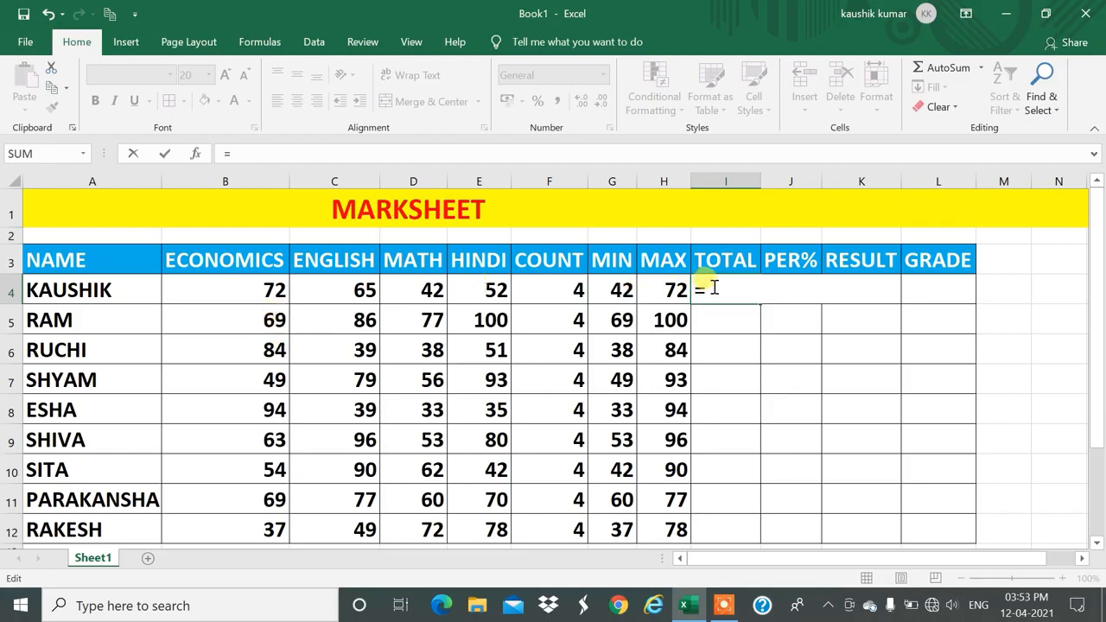
pyautogui.click(251, 288)
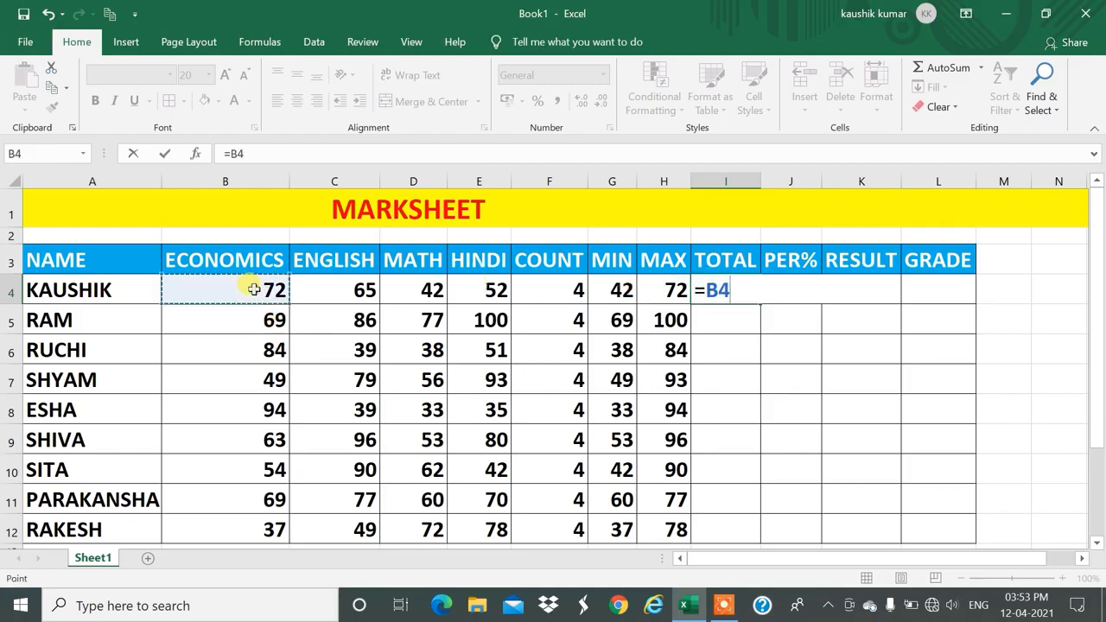
pyautogui.write('+')
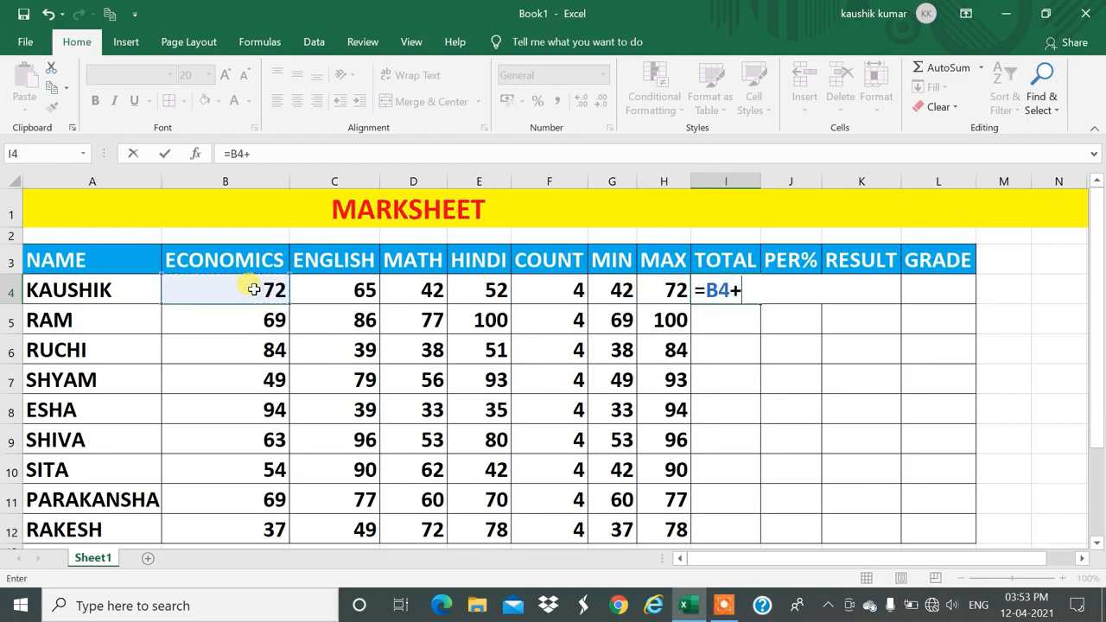
pyautogui.click(324, 290)
pyautogui.write('+')
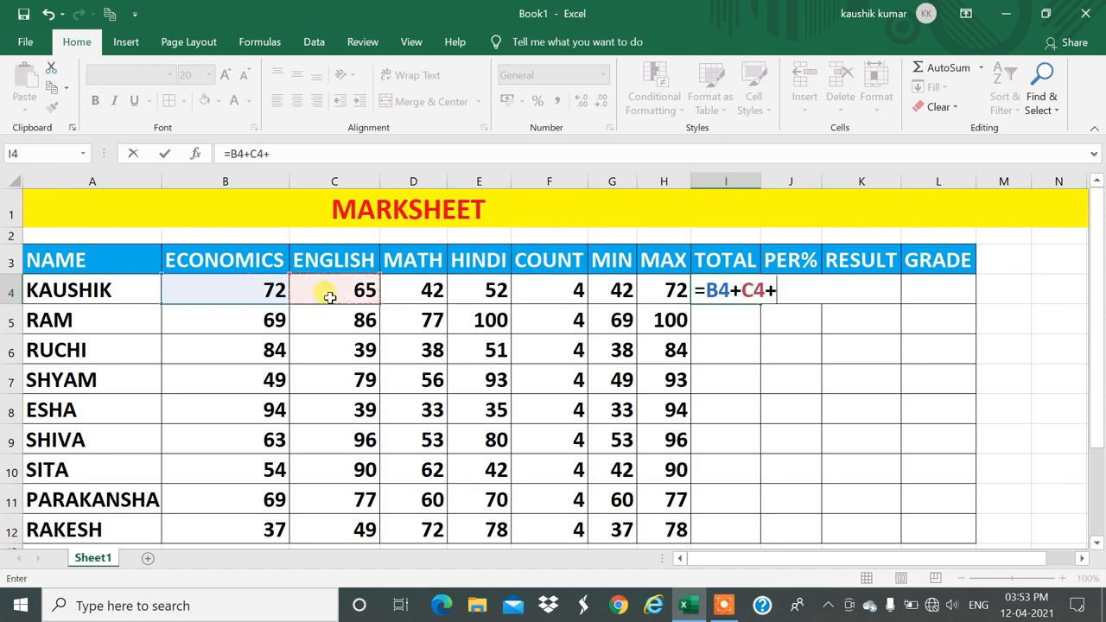
pyautogui.click(407, 282)
pyautogui.write('+')
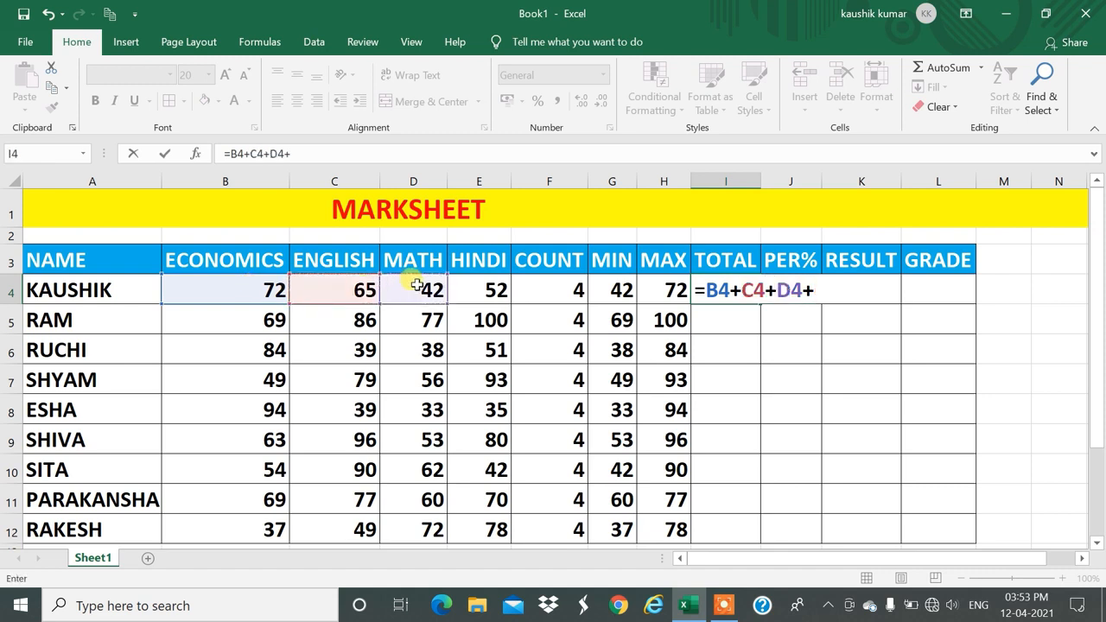
pyautogui.click(480, 294)
pyautogui.press('Return')
pyautogui.press('Up')
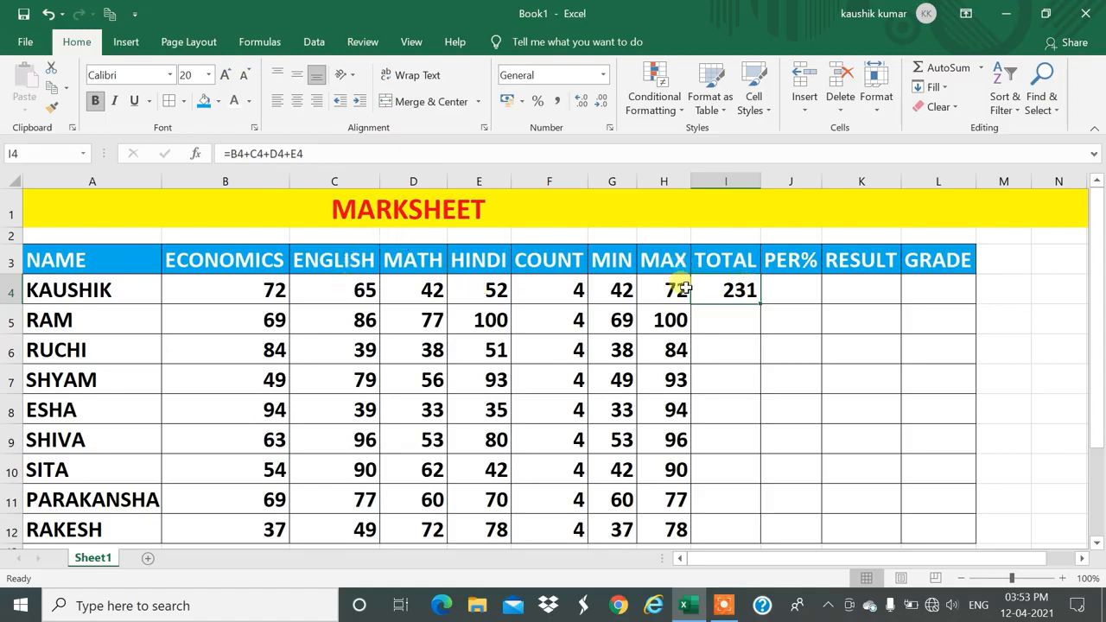
# Step: Set the first student's English mark in C4 to 52 to test the total formula
pyautogui.click(342, 289)
pyautogui.write('52')
pyautogui.press('Return')
# Step: Set the first student's English mark in C4 to 53 and check the total in I4
pyautogui.click(342, 289)
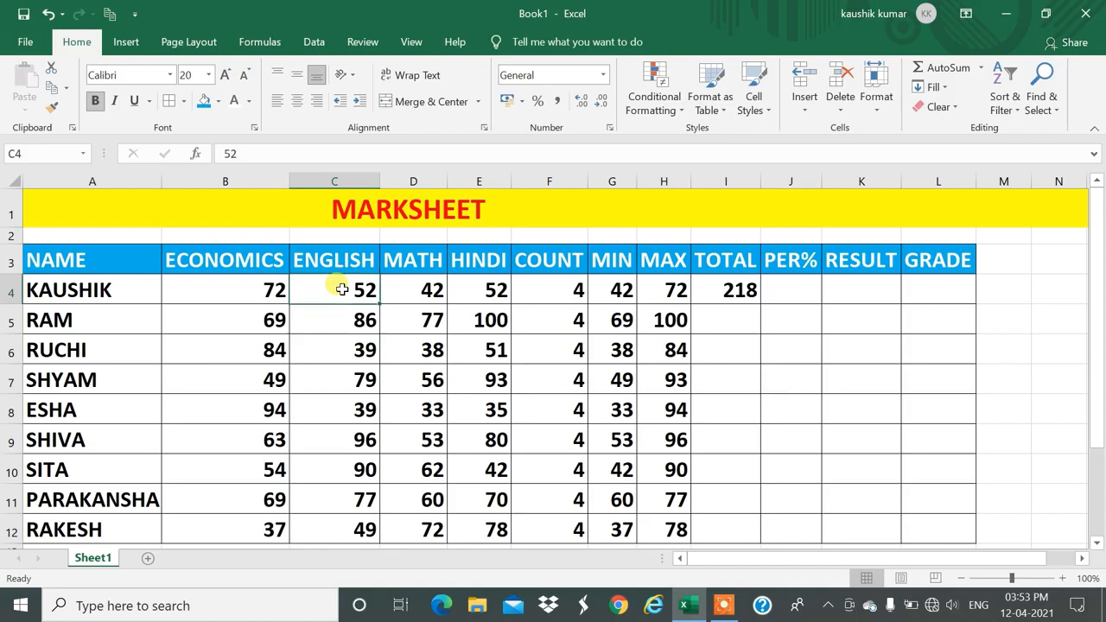
pyautogui.write('53')
pyautogui.hotkey('ctrl', 'Return')
pyautogui.press('Right')
pyautogui.press('Right')
pyautogui.press('Right')
pyautogui.press('Right')
pyautogui.press('Right')
pyautogui.press('Right')
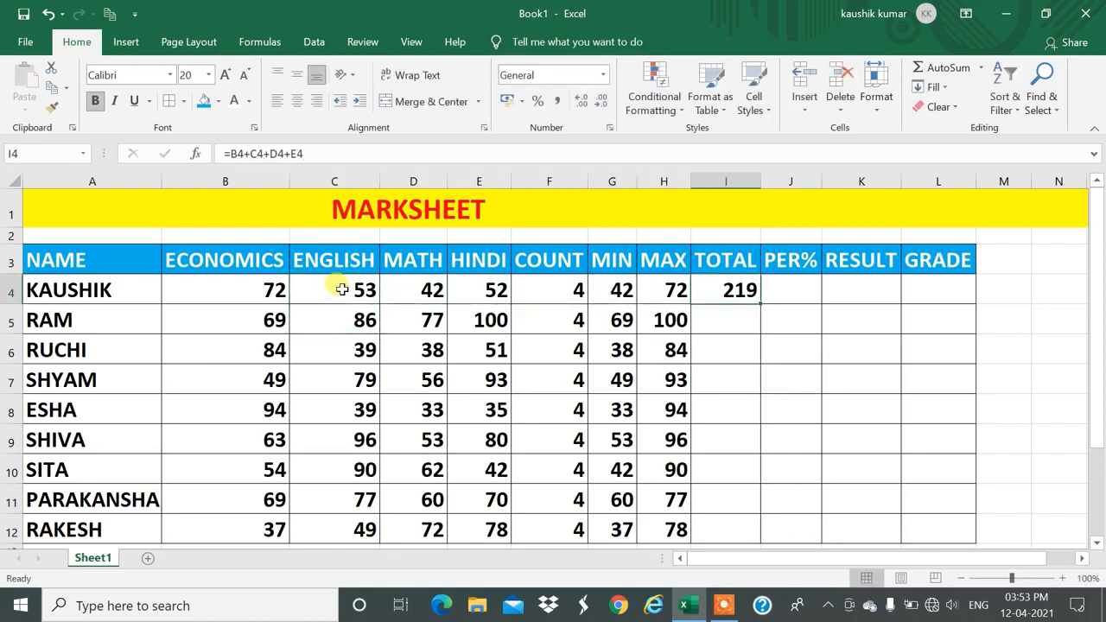
# Step: Set the first student's Economics mark in B4 to 55 and check the total in I4
pyautogui.press('Left')
pyautogui.press('Left')
pyautogui.press('Left')
pyautogui.press('Left')
pyautogui.press('Left')
pyautogui.press('Left')
pyautogui.press('Left')
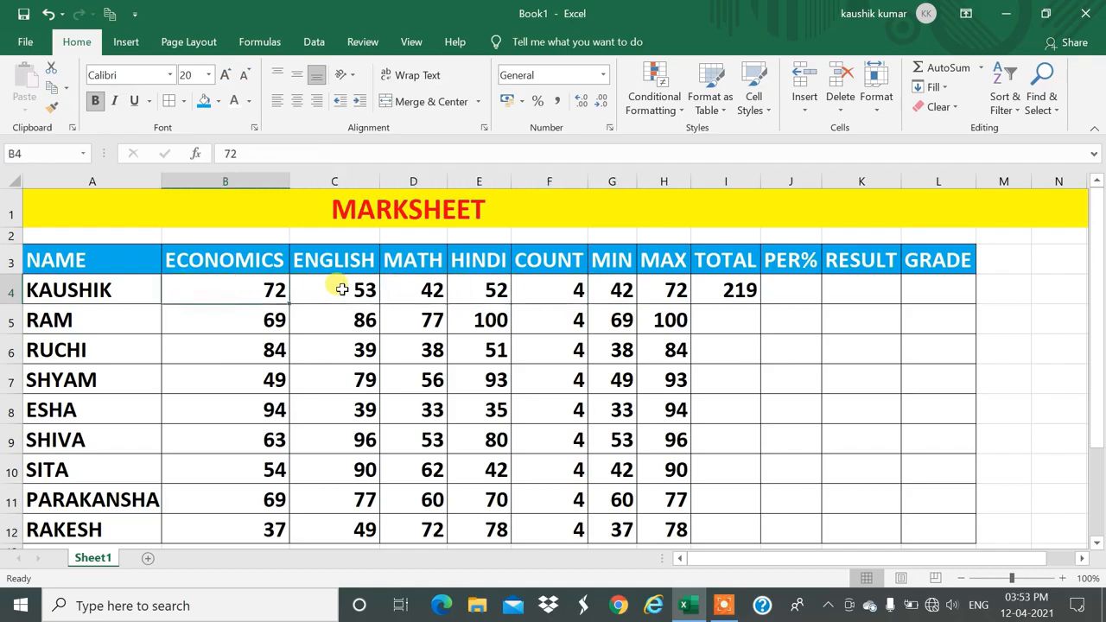
pyautogui.write('55')
pyautogui.hotkey('ctrl', 'Return')
pyautogui.press('Right')
pyautogui.press('Right')
pyautogui.press('Right')
pyautogui.press('Right')
pyautogui.press('Right')
pyautogui.press('Right')
pyautogui.press('Right')
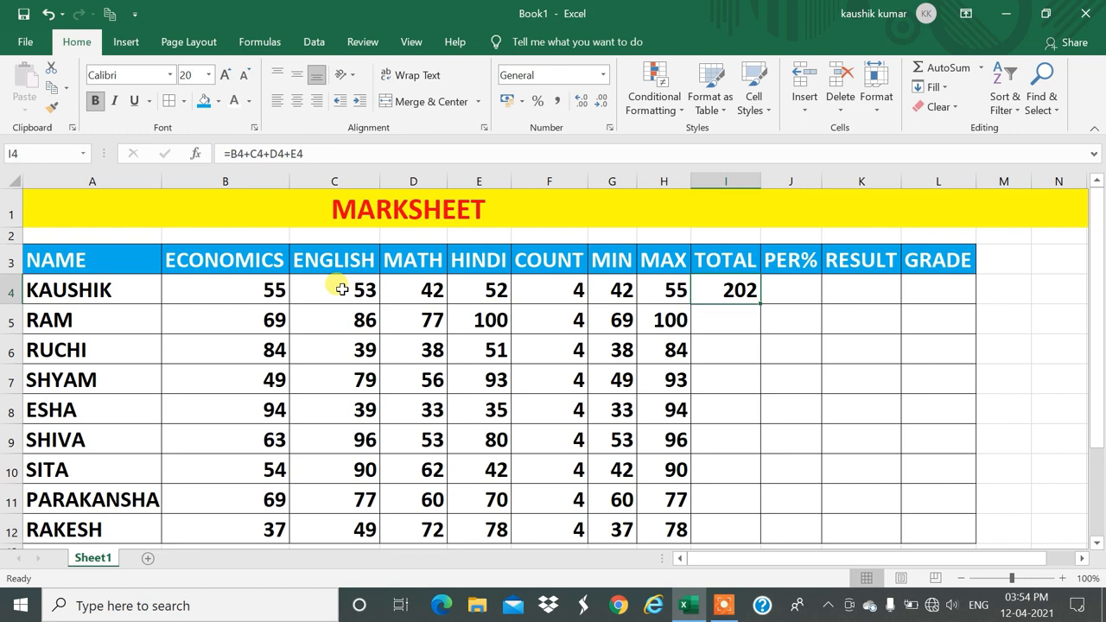
# Step: Compare the first student's individual subject marks in row 4 with the total in I4
pyautogui.press('Left')
pyautogui.press('Left')
pyautogui.press('Left')
pyautogui.press('Left')
pyautogui.press('Left')
pyautogui.press('Left')
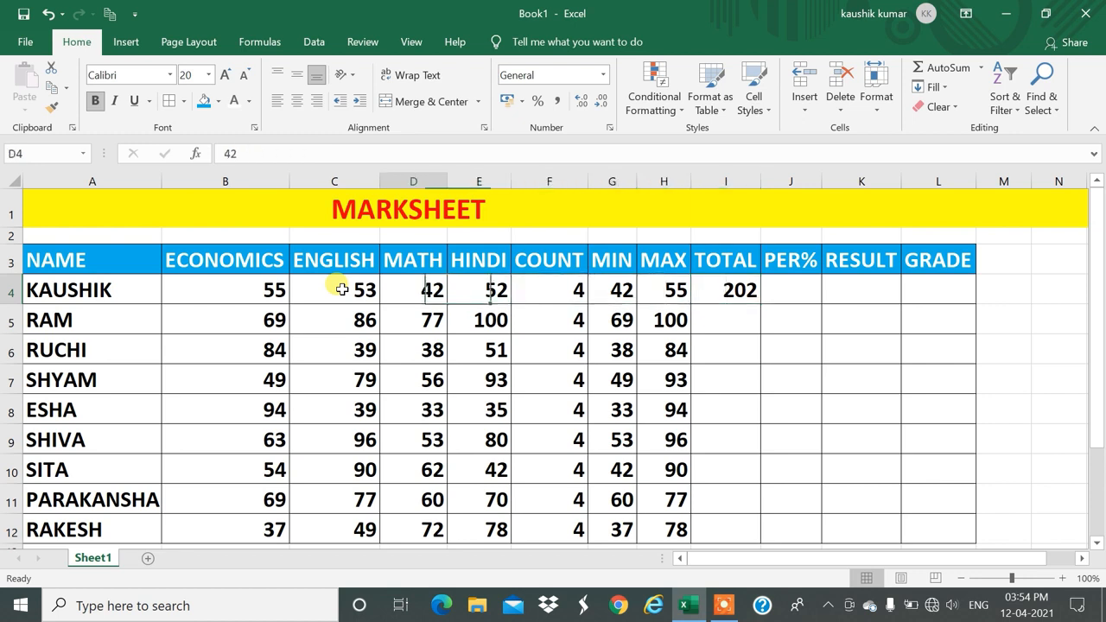
pyautogui.press('Right')
pyautogui.press('Right')
pyautogui.press('Right')
pyautogui.press('Right')
pyautogui.press('Right')
pyautogui.press('Right')
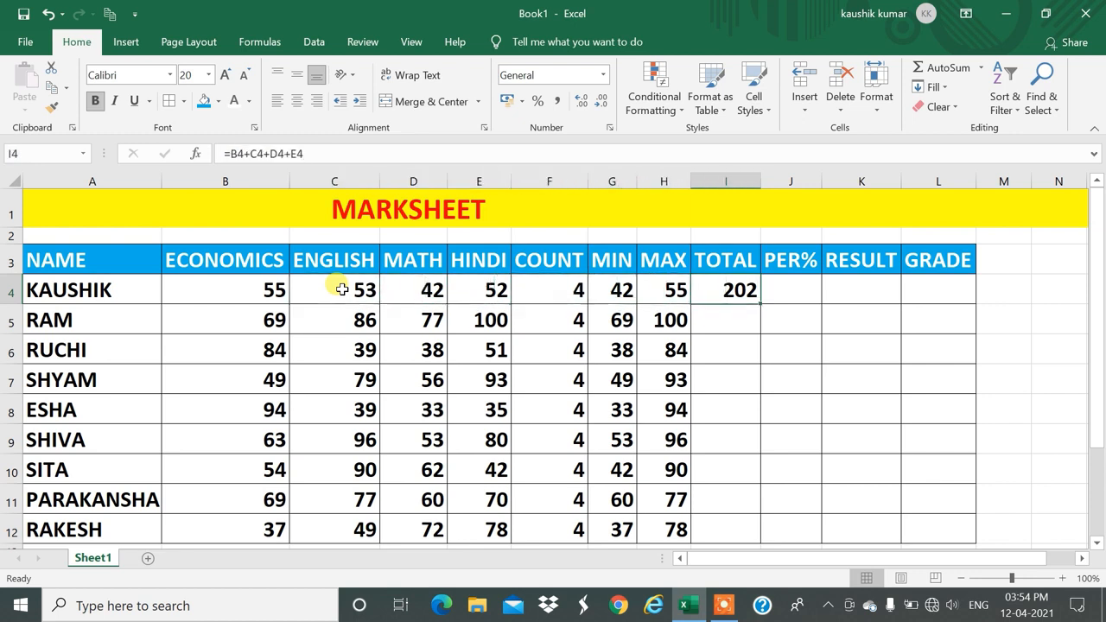
# Step: Replace the cell-by-cell addition in I4 with the formula =SUM(B4:E4)
pyautogui.press('F2')
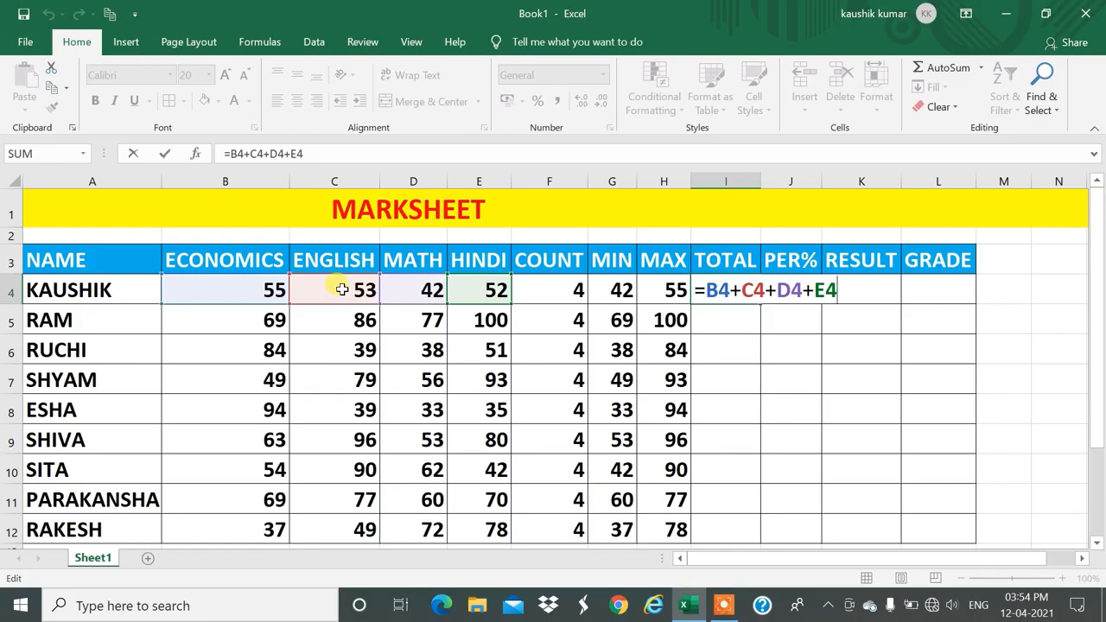
pyautogui.press('BackSpace')
pyautogui.press('BackSpace')
pyautogui.press('BackSpace')
pyautogui.press('BackSpace')
pyautogui.press('BackSpace')
pyautogui.press('BackSpace')
pyautogui.press('BackSpace')
pyautogui.press('BackSpace')
pyautogui.press('BackSpace')
pyautogui.press('BackSpace')
pyautogui.press('BackSpace')
pyautogui.write('SUM')
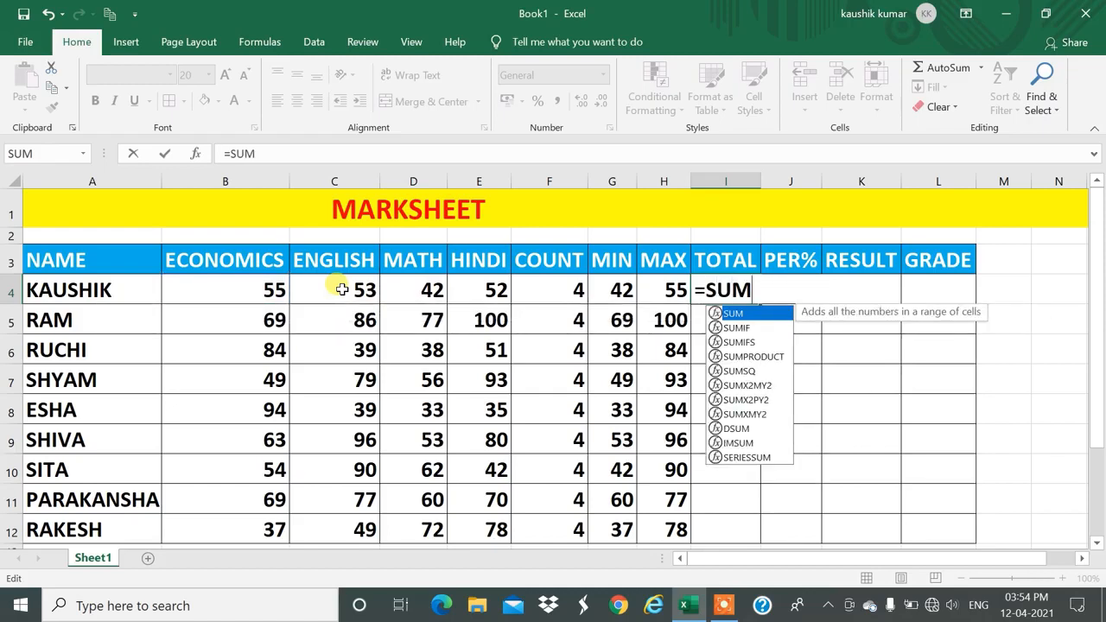
pyautogui.write('(')
pyautogui.press('Left')
pyautogui.press('Left')
pyautogui.press('Left')
pyautogui.press('Left')
pyautogui.press('Left')
pyautogui.press('Right')
pyautogui.press('Right')
pyautogui.press('Right')
pyautogui.press('Right')
pyautogui.press('Right')
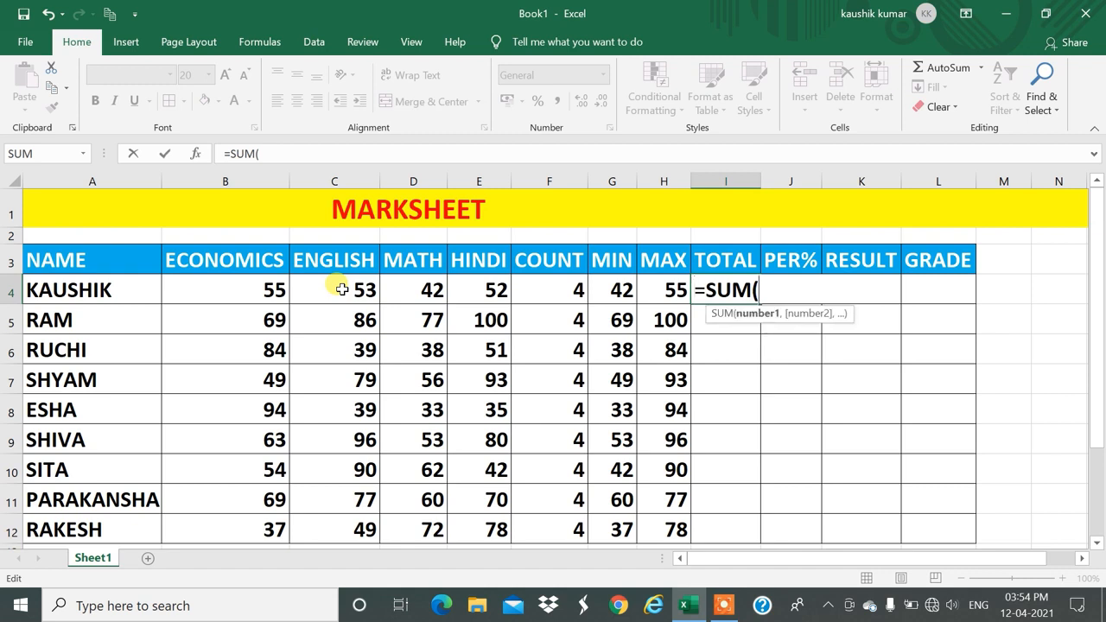
pyautogui.click(215, 287)
pyautogui.hotkey('shift', 'Right')
pyautogui.hotkey('shift', 'Right')
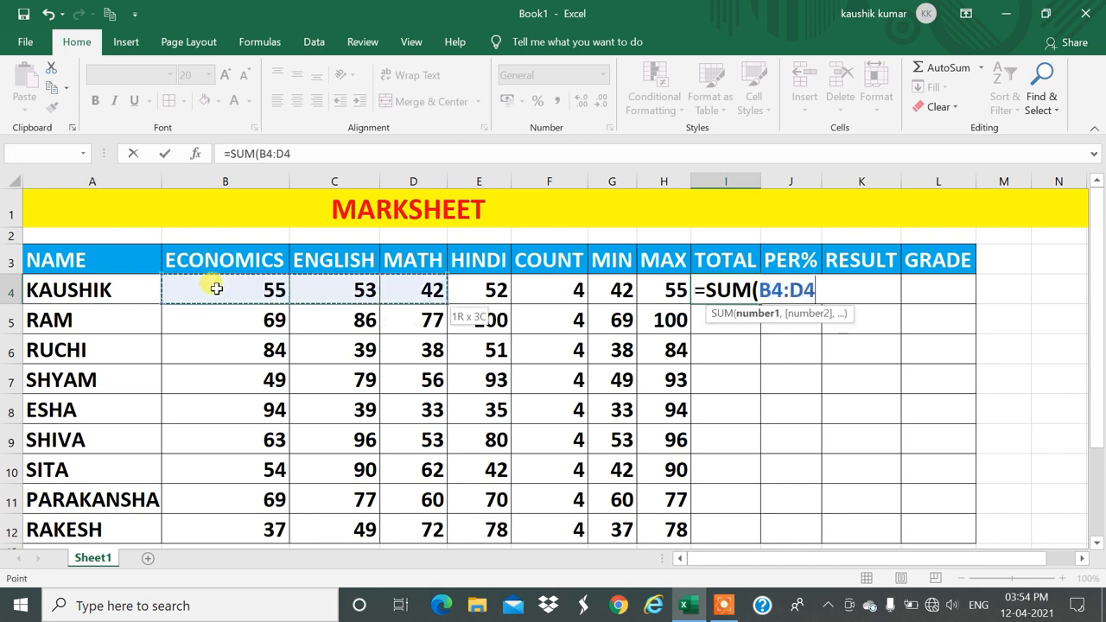
pyautogui.hotkey('shift', 'Right')
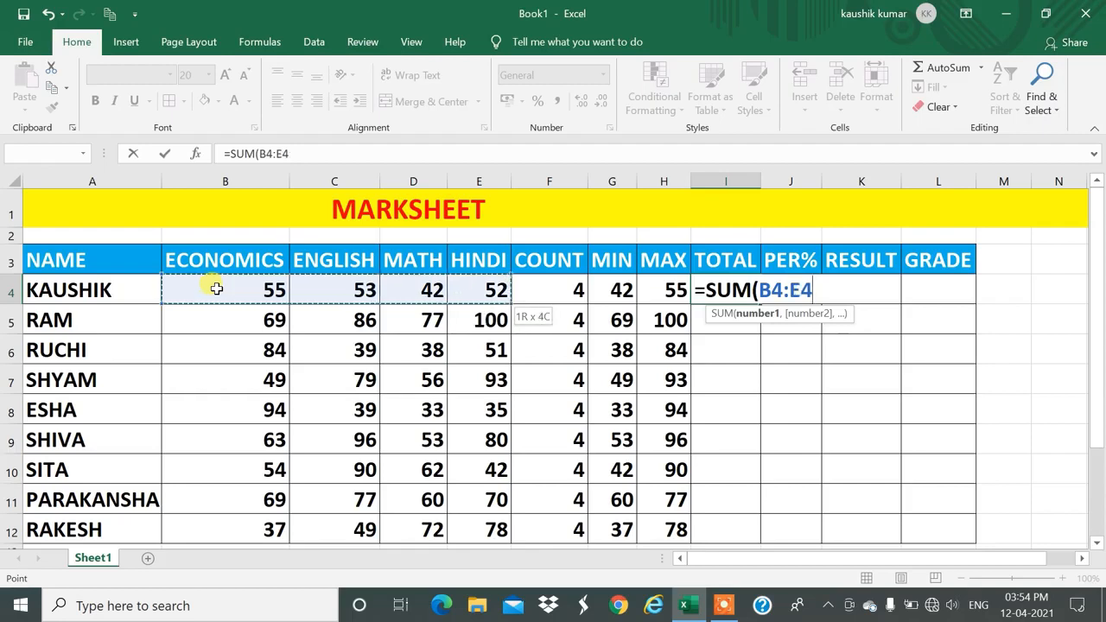
pyautogui.write(')')
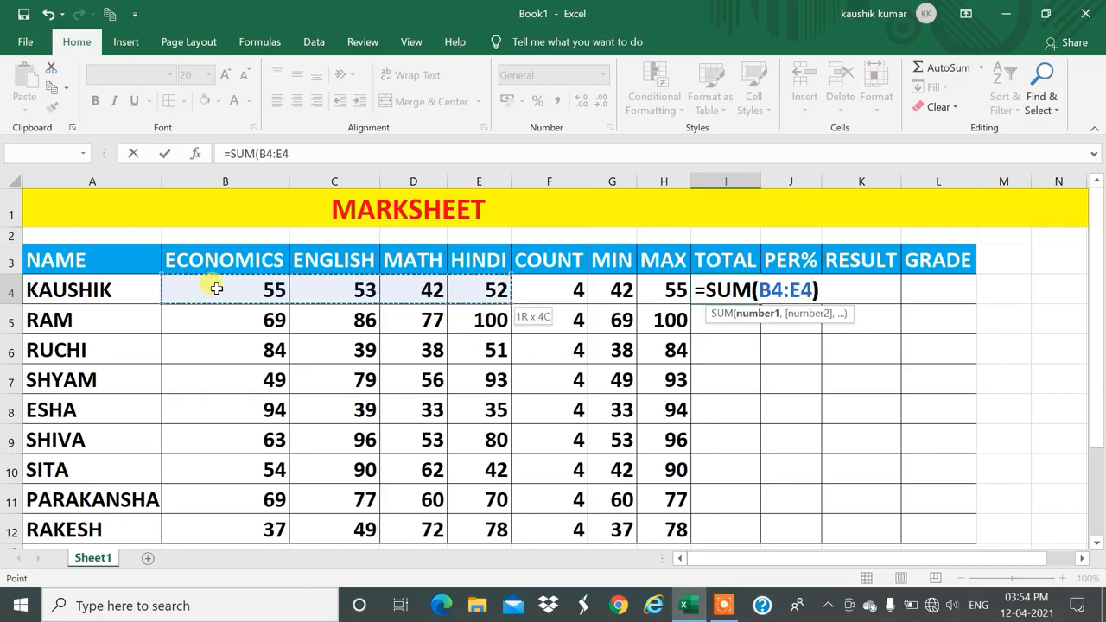
pyautogui.press('Return')
pyautogui.press('Up')
pyautogui.press('Up')
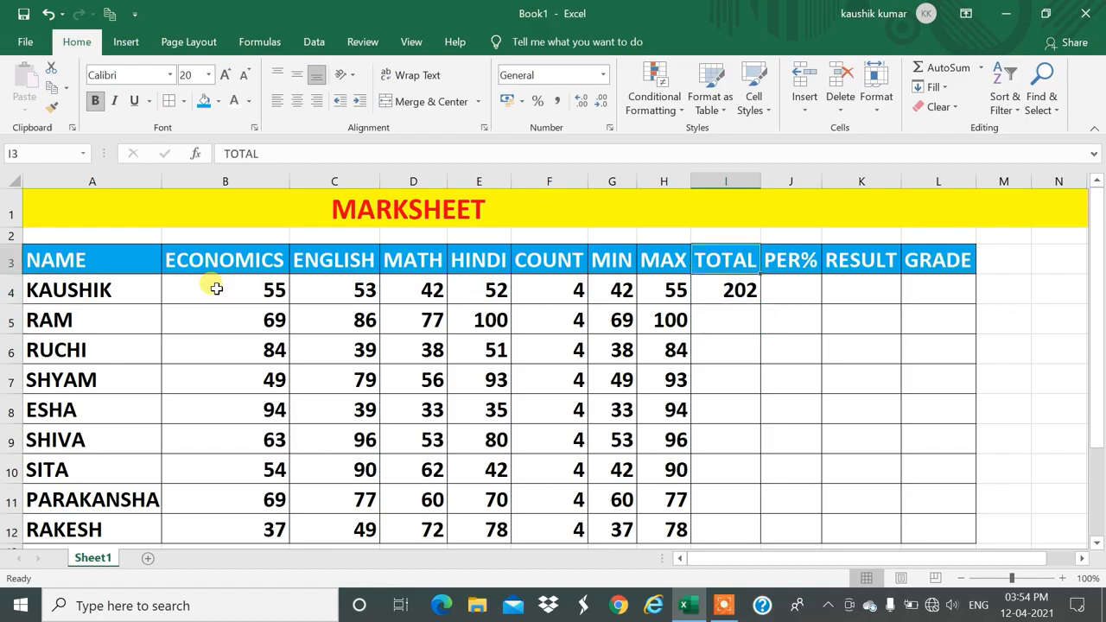
# Step: Fill the SUM formula from I4 down the TOTAL column through I12 for all students
pyautogui.press('Down')
pyautogui.hotkey('shift', 'Down')
pyautogui.hotkey('shift', 'Down')
pyautogui.hotkey('shift', 'Down')
pyautogui.hotkey('shift', 'Down')
pyautogui.hotkey('shift', 'Down')
pyautogui.hotkey('shift', 'Down')
pyautogui.hotkey('shift', 'Down')
pyautogui.hotkey('shift', 'Down')
pyautogui.hotkey('shift', 'Down')
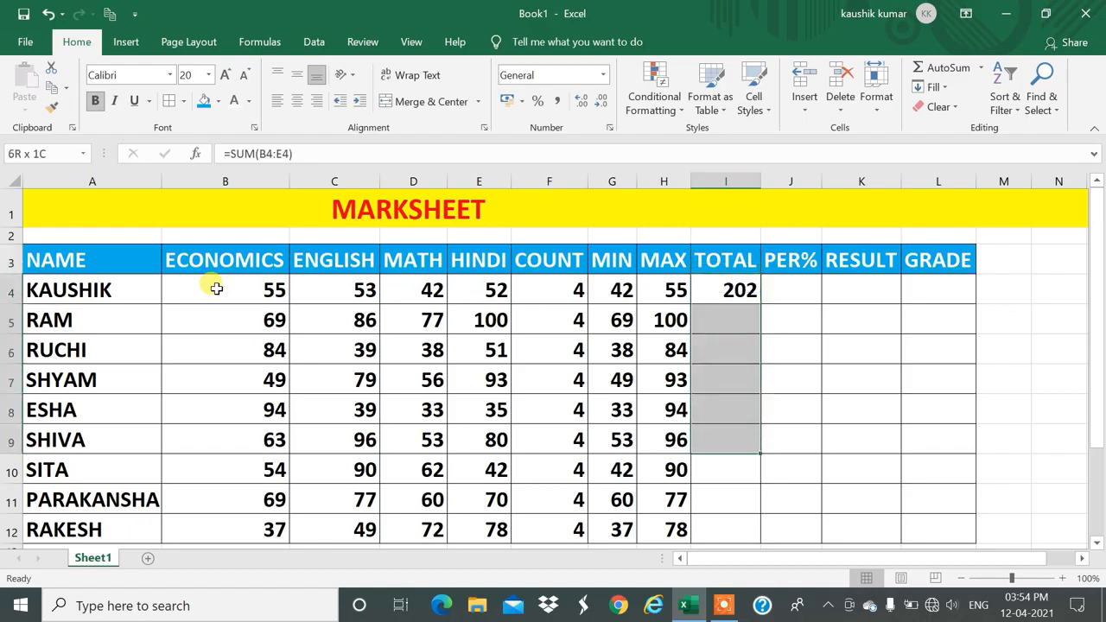
pyautogui.hotkey('shift', 'Up')
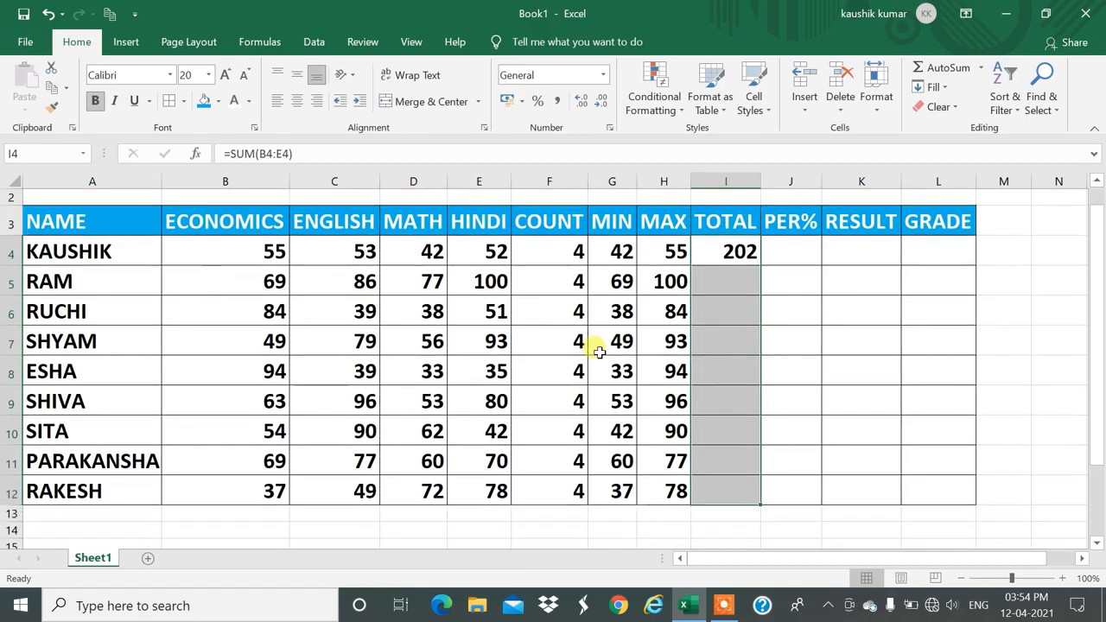
pyautogui.doubleClick(763, 499)
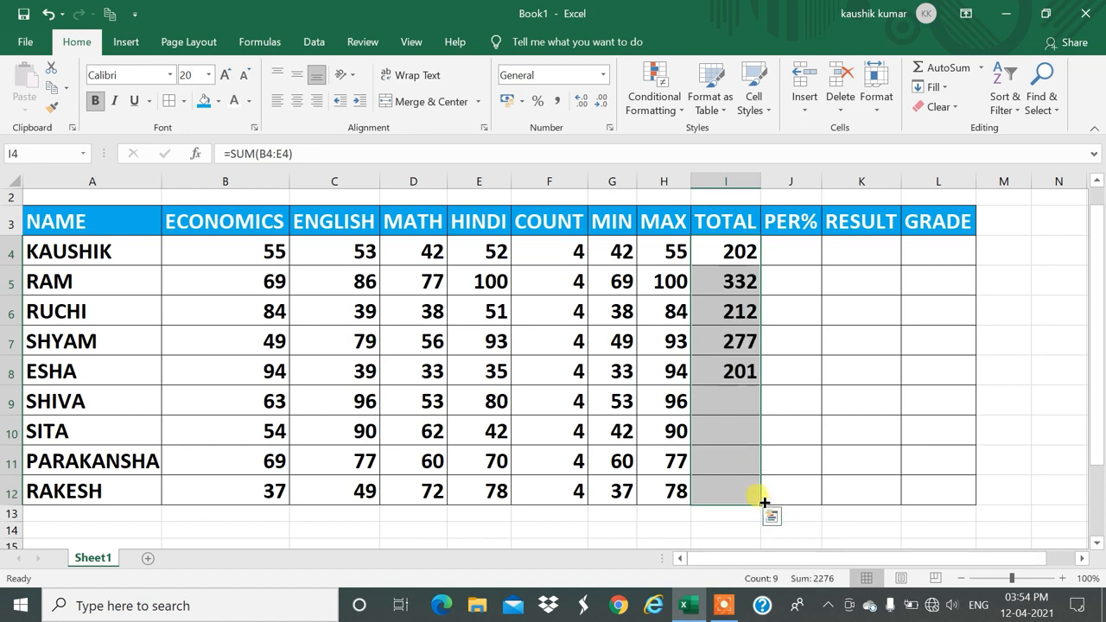
# Step: Set the second student's Math mark in D5 to 44 and check the total in I5
pyautogui.click(779, 250)
pyautogui.press('Up')
pyautogui.press('Up')
pyautogui.press('Up')
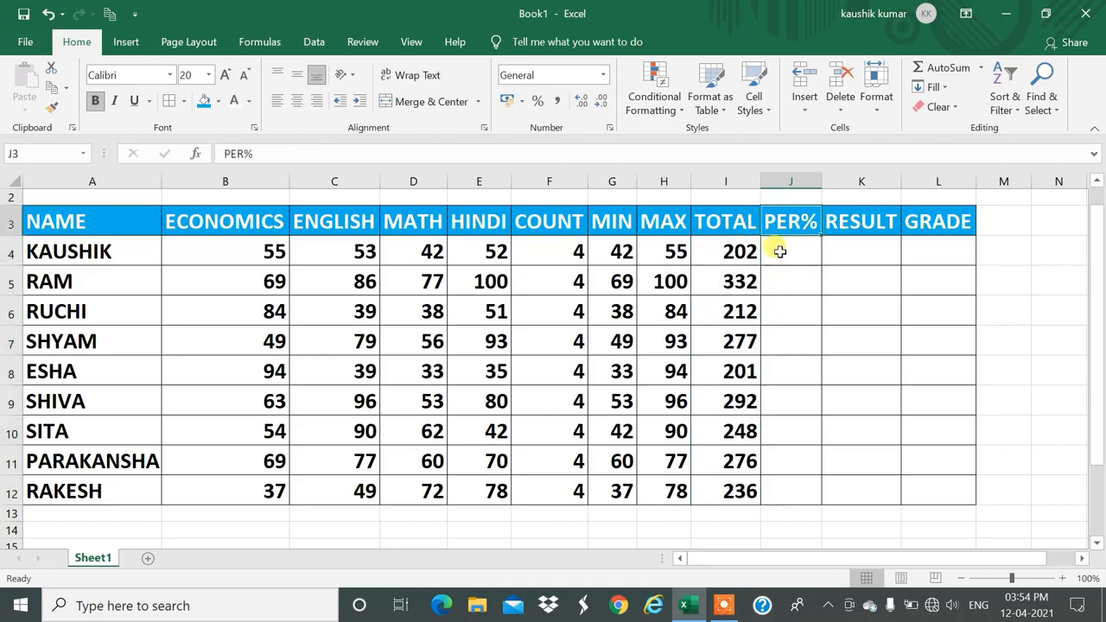
pyautogui.press('Down')
pyautogui.press('Down')
pyautogui.press('Left')
pyautogui.press('Left')
pyautogui.press('Left')
pyautogui.press('Left')
pyautogui.press('Left')
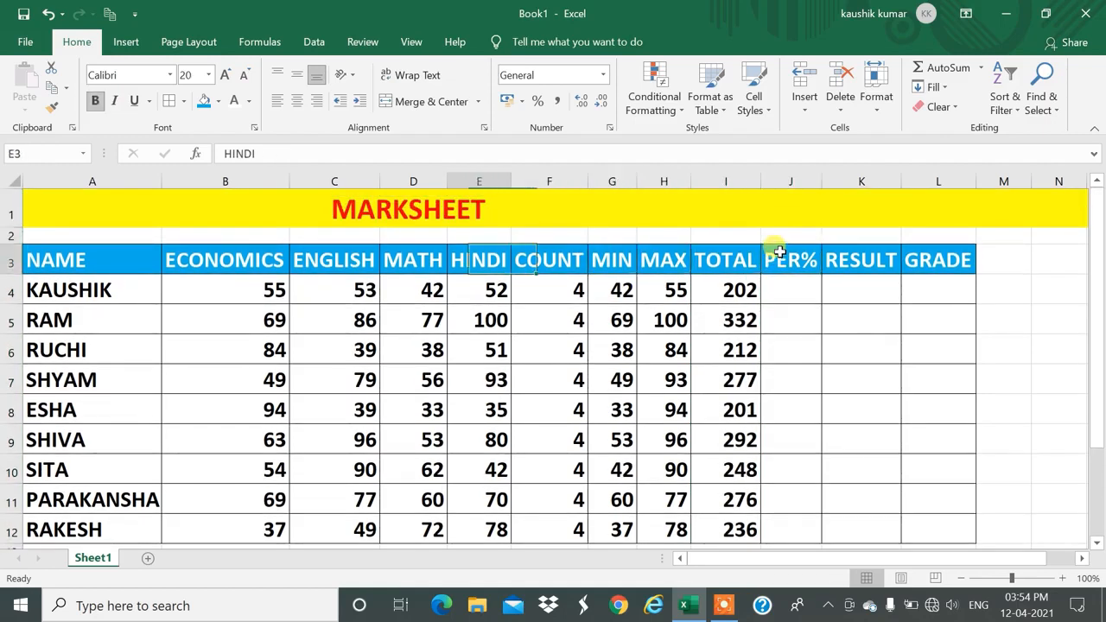
pyautogui.press('Down')
pyautogui.press('Left')
pyautogui.press('Down')
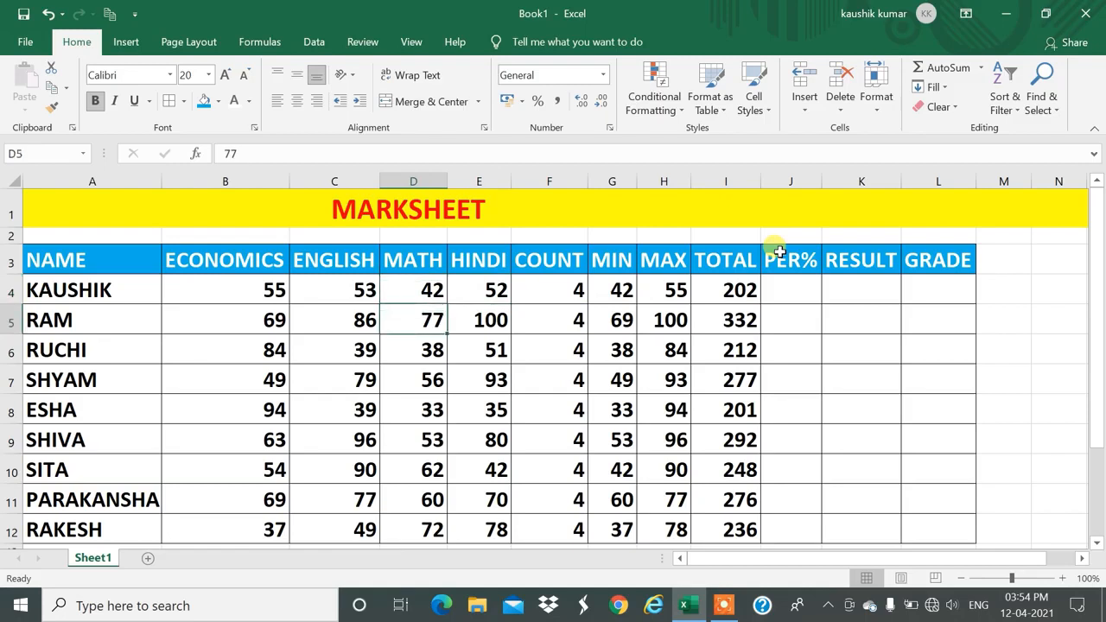
pyautogui.write('44')
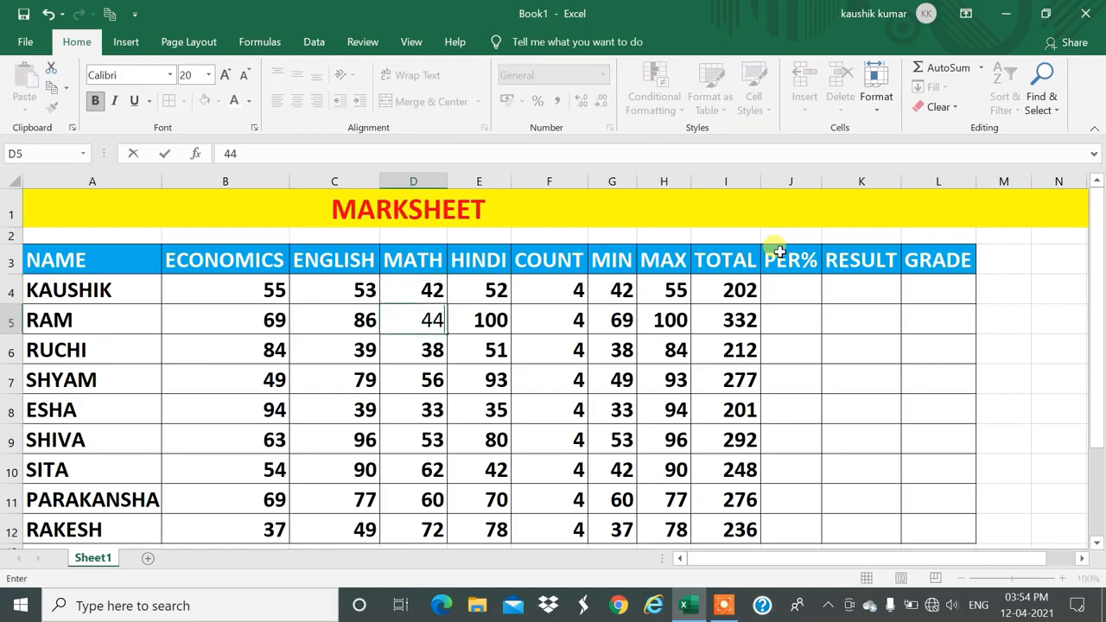
pyautogui.press('Right')
pyautogui.press('Right')
pyautogui.press('Right')
pyautogui.press('Right')
pyautogui.press('Right')
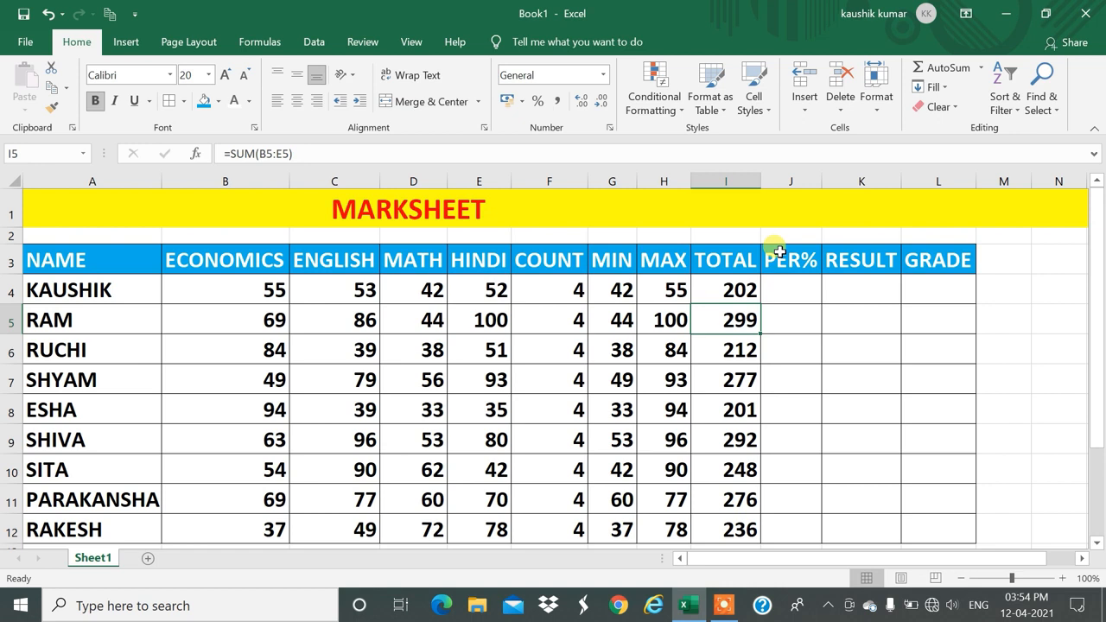
# Step: Review the second student's minimum formula in G5, the subject marks and the total formula in I5
pyautogui.press('Left')
pyautogui.press('Left')
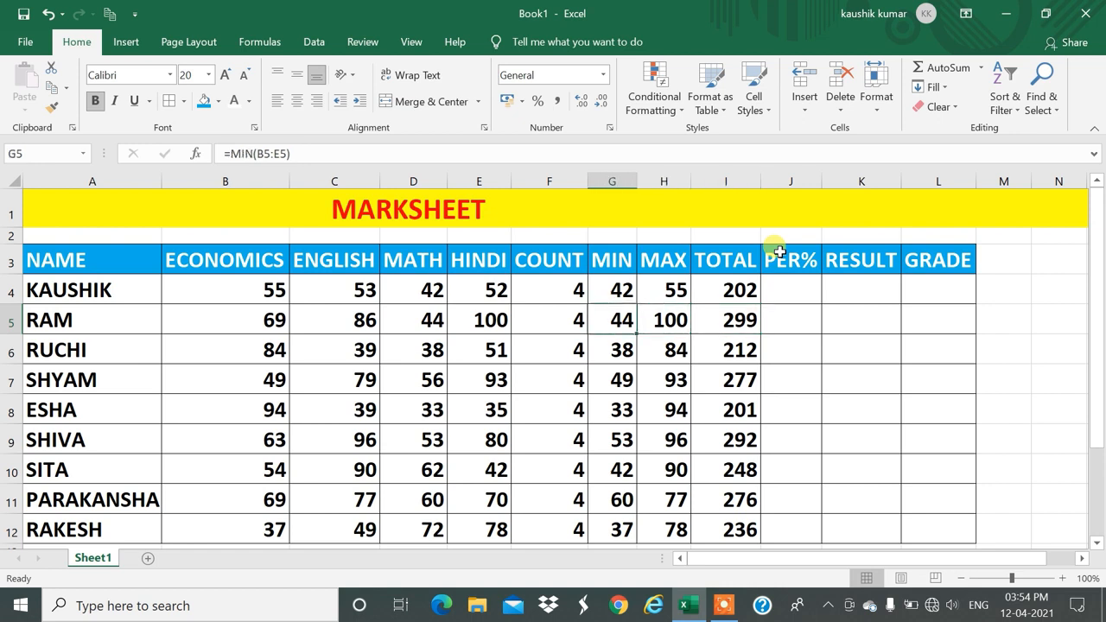
pyautogui.press('Left')
pyautogui.press('Left')
pyautogui.press('Left')
pyautogui.press('Left')
pyautogui.press('Left')
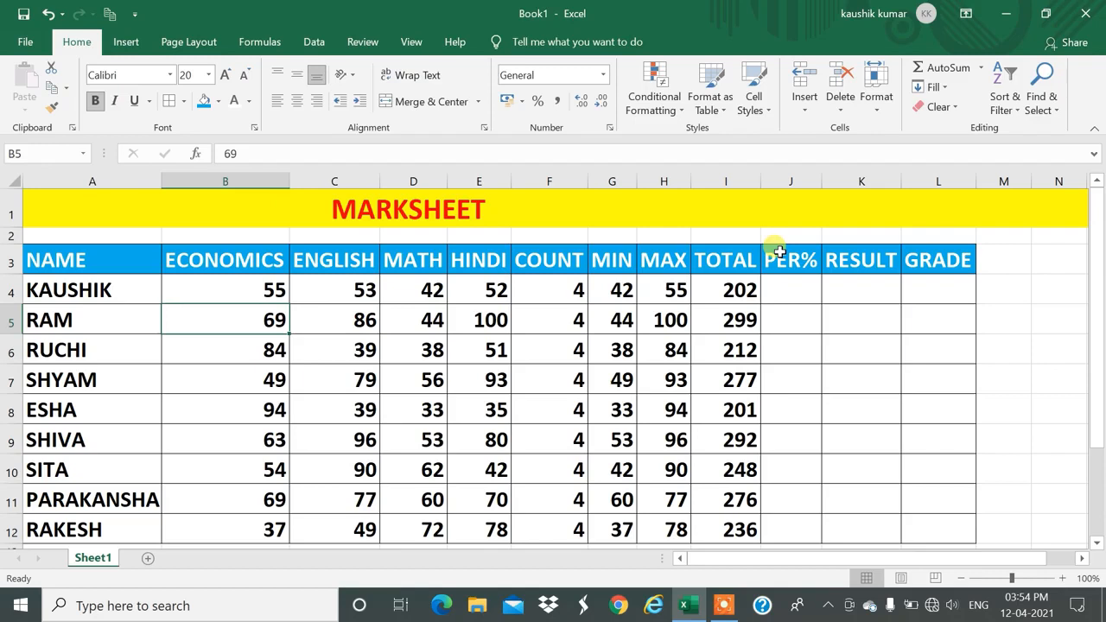
pyautogui.press('Right')
pyautogui.press('Right')
pyautogui.press('Right')
pyautogui.press('Right')
pyautogui.press('Right')
pyautogui.press('Right')
pyautogui.press('Right')
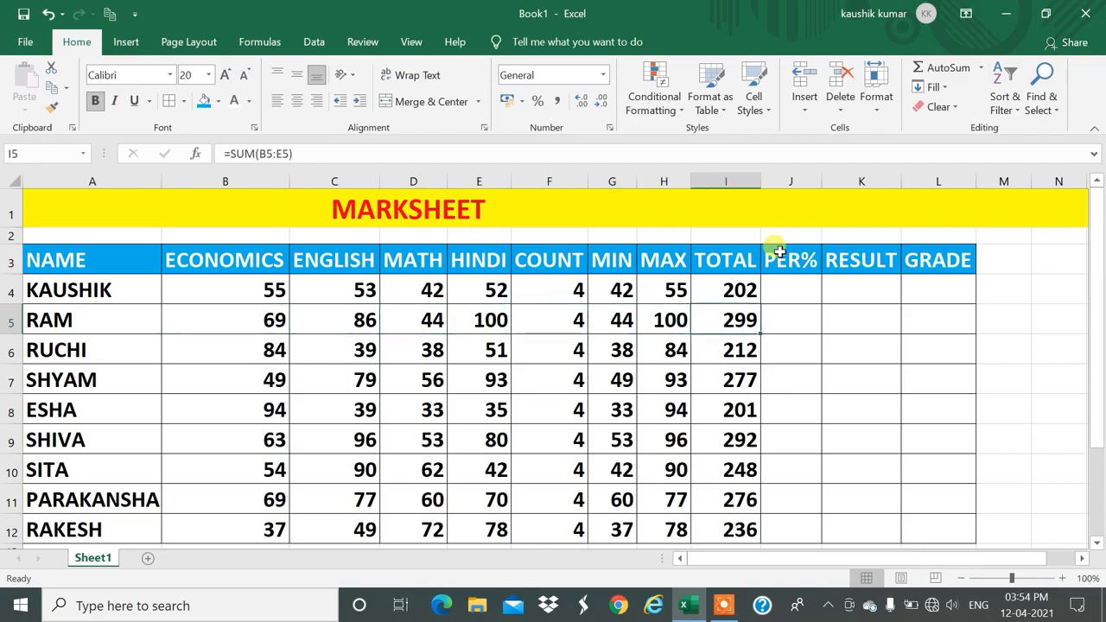
# Step: Calculate the first student's percentage in J4 with the formula =I4/4
pyautogui.press('Right')
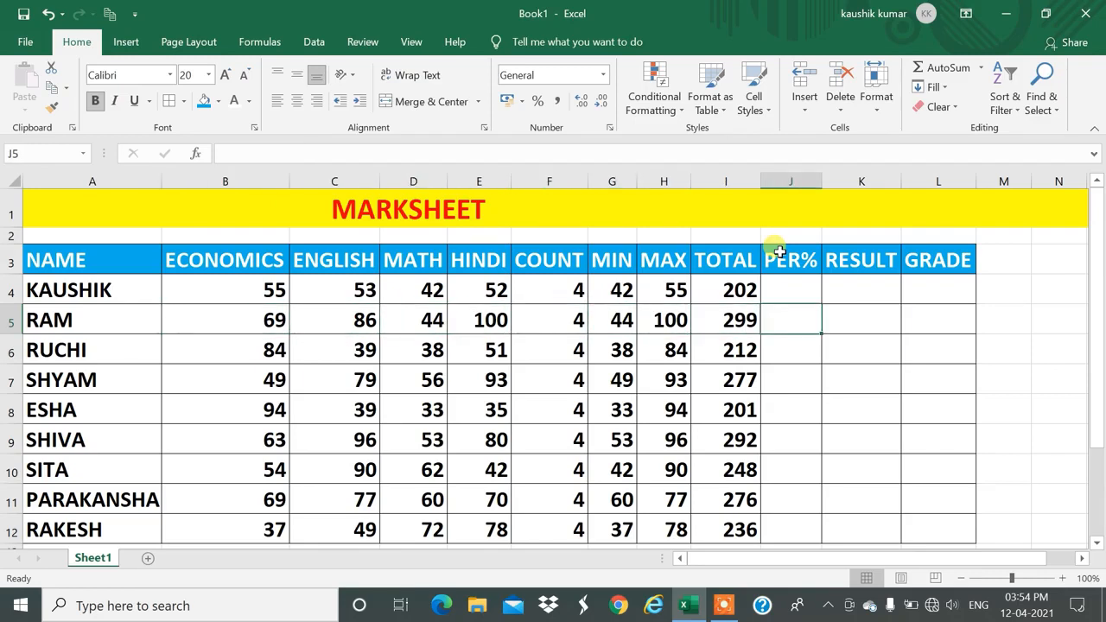
pyautogui.press('Up')
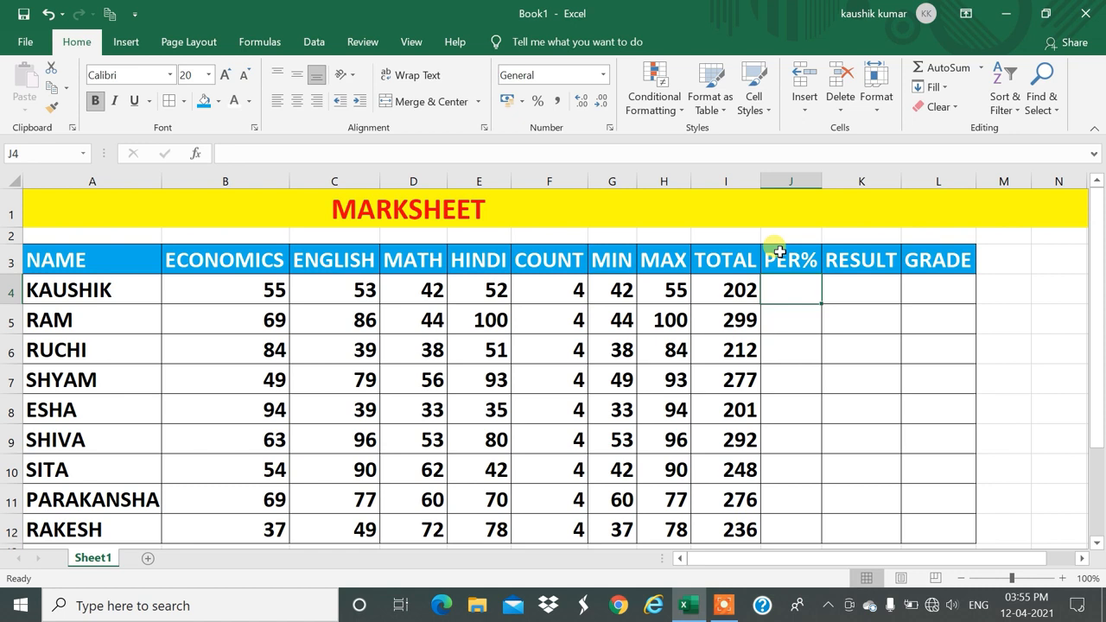
pyautogui.write('=')
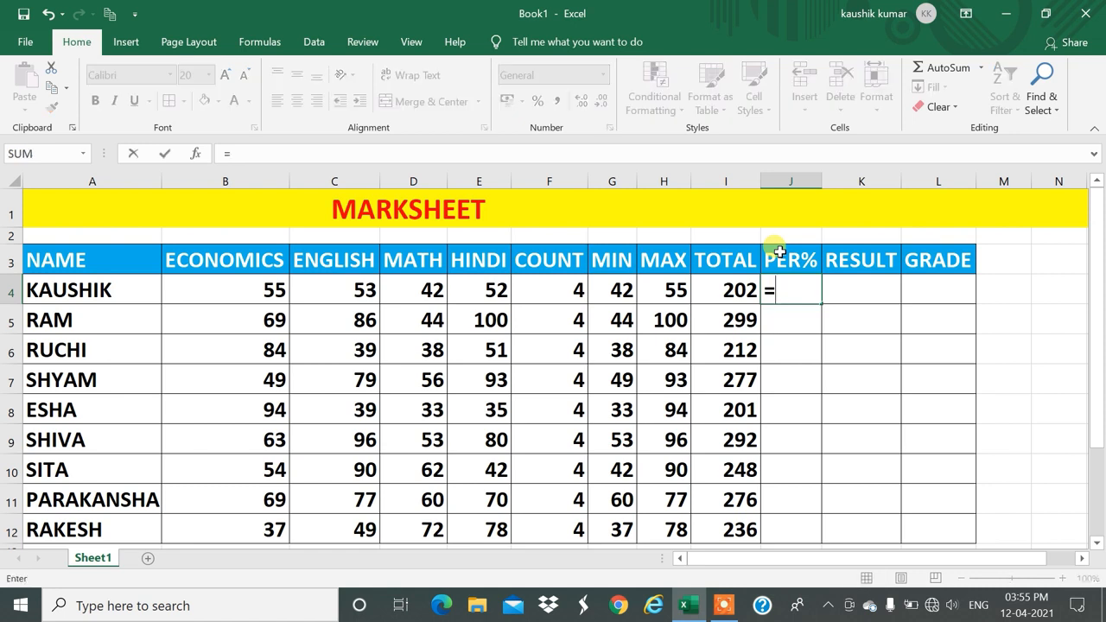
pyautogui.click(723, 289)
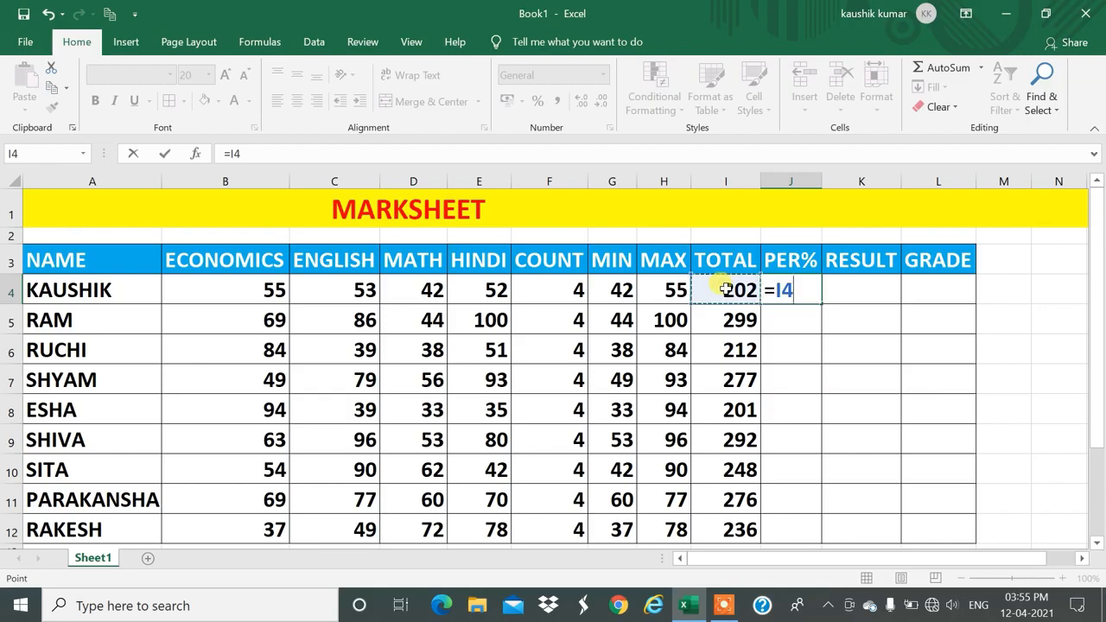
pyautogui.write('/')
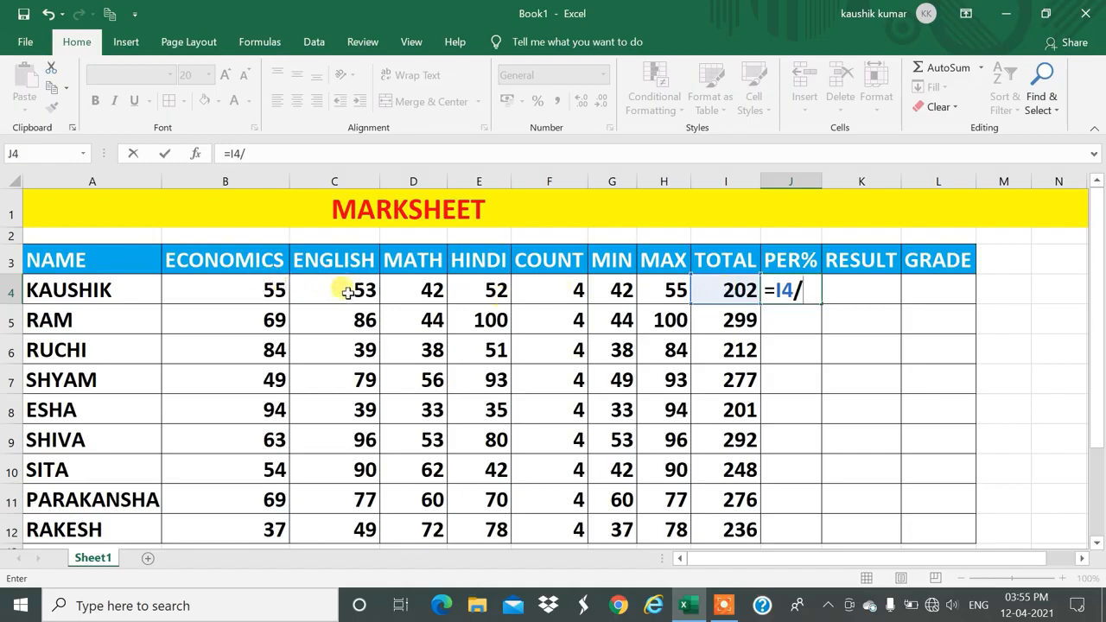
pyautogui.write('4')
pyautogui.press('Return')
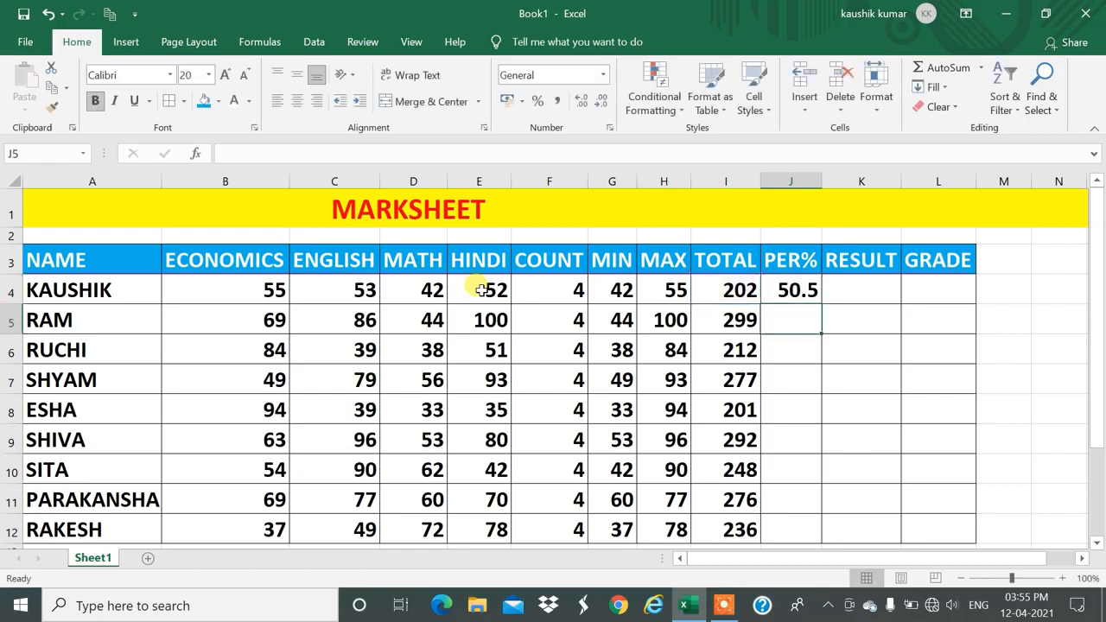
# Step: Fill the division formula from J4 down the PER% column through J12
pyautogui.press('Up')
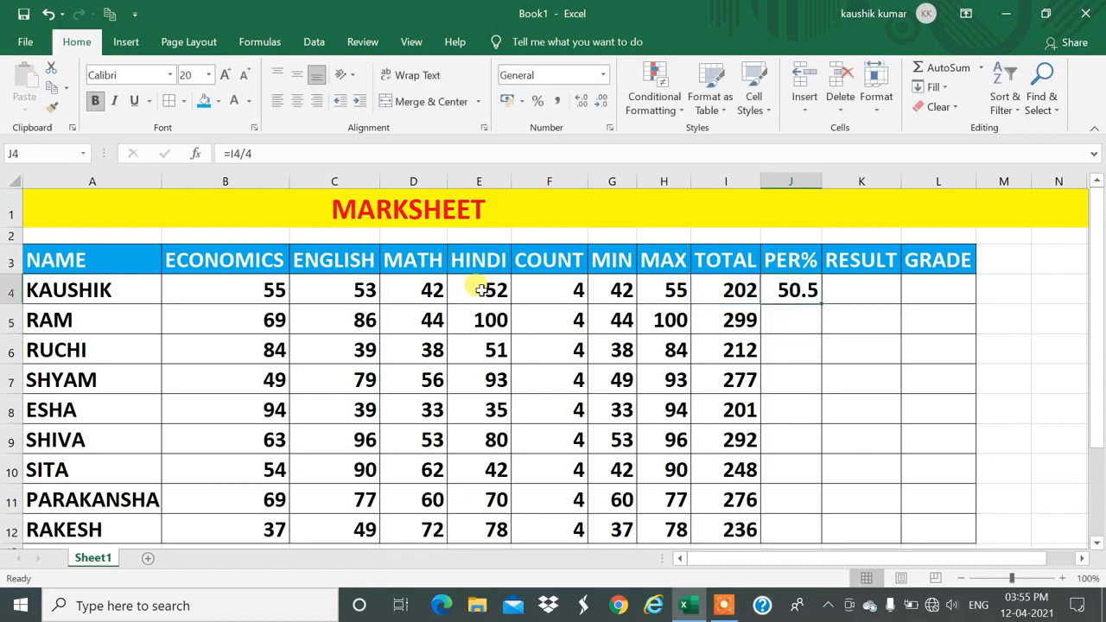
pyautogui.hotkey('shift', 'Down')
pyautogui.hotkey('shift', 'Down')
pyautogui.hotkey('shift', 'Down')
pyautogui.hotkey('shift', 'Down')
pyautogui.hotkey('shift', 'Down')
pyautogui.hotkey('shift', 'Down')
pyautogui.hotkey('shift', 'Down')
pyautogui.hotkey('shift', 'Down')
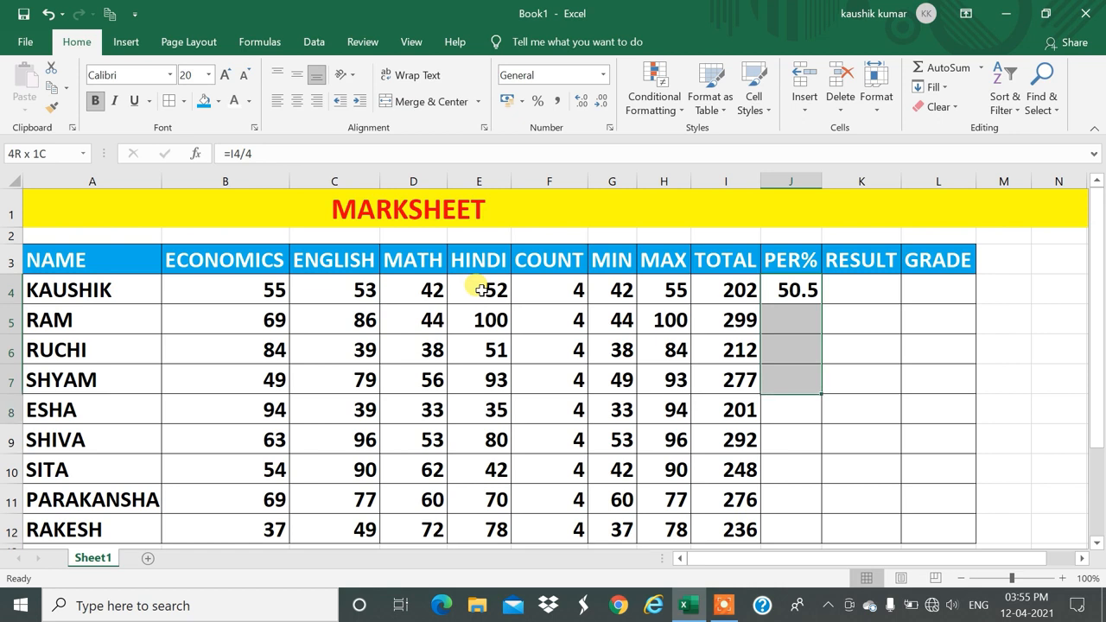
pyautogui.hotkey('ctrl', 'd')
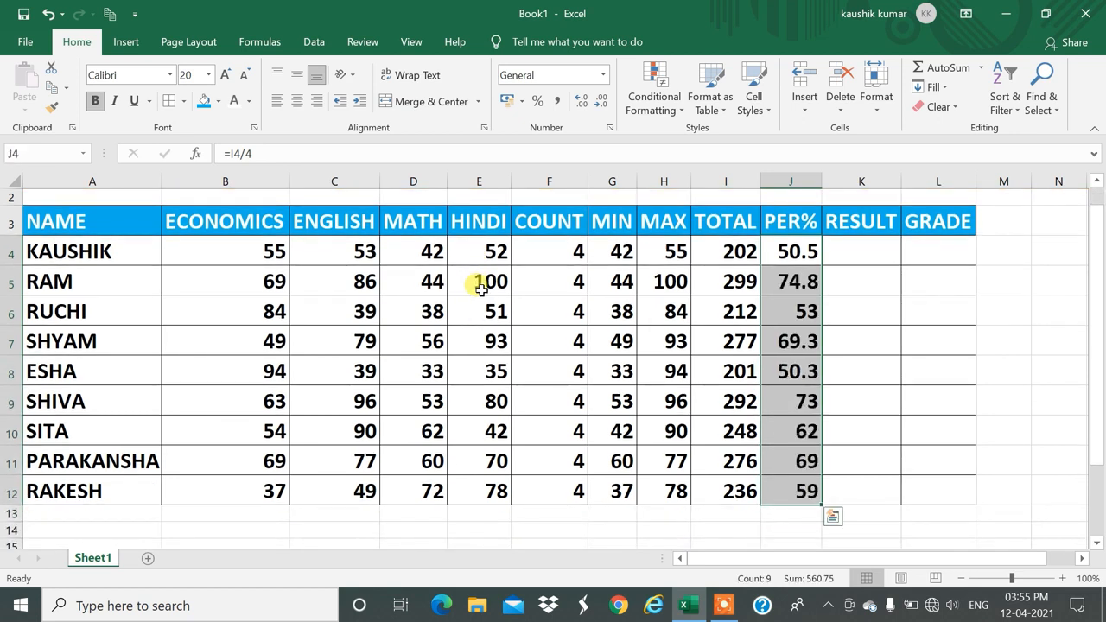
# Step: Clear the percentage formulas from J4:J12
pyautogui.press('Delete')
pyautogui.press('Up')
pyautogui.press('Up')
pyautogui.press('Up')
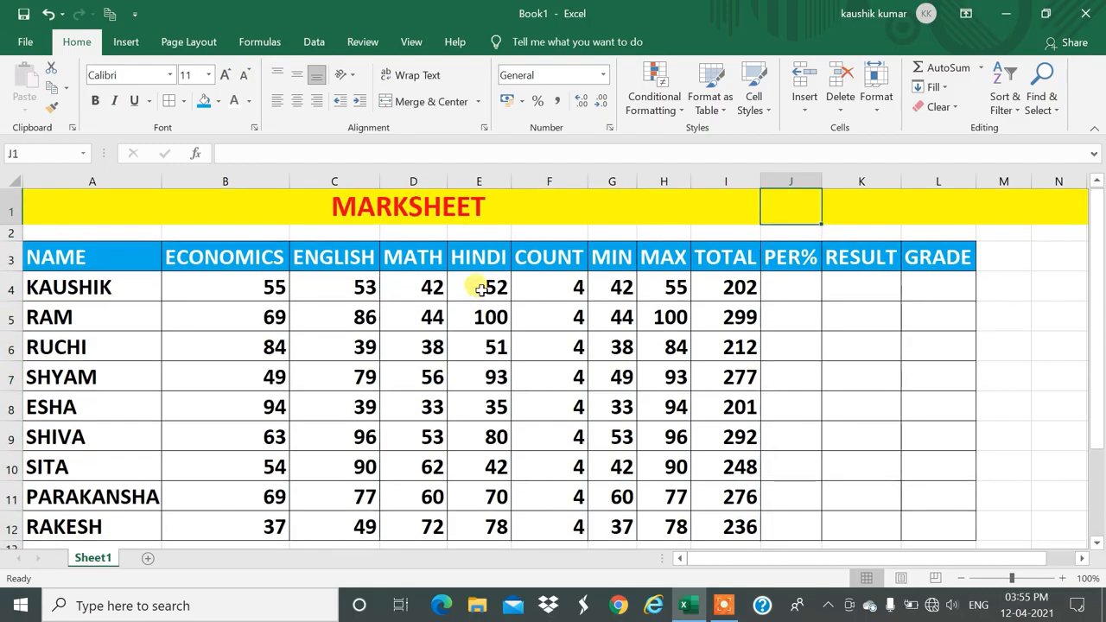
# Step: Calculate the first student's percentage in J4 with the formula =AVERAGE(B4:E4)
pyautogui.press('Down')
pyautogui.press('Down')
pyautogui.press('Down')
pyautogui.write('=A')
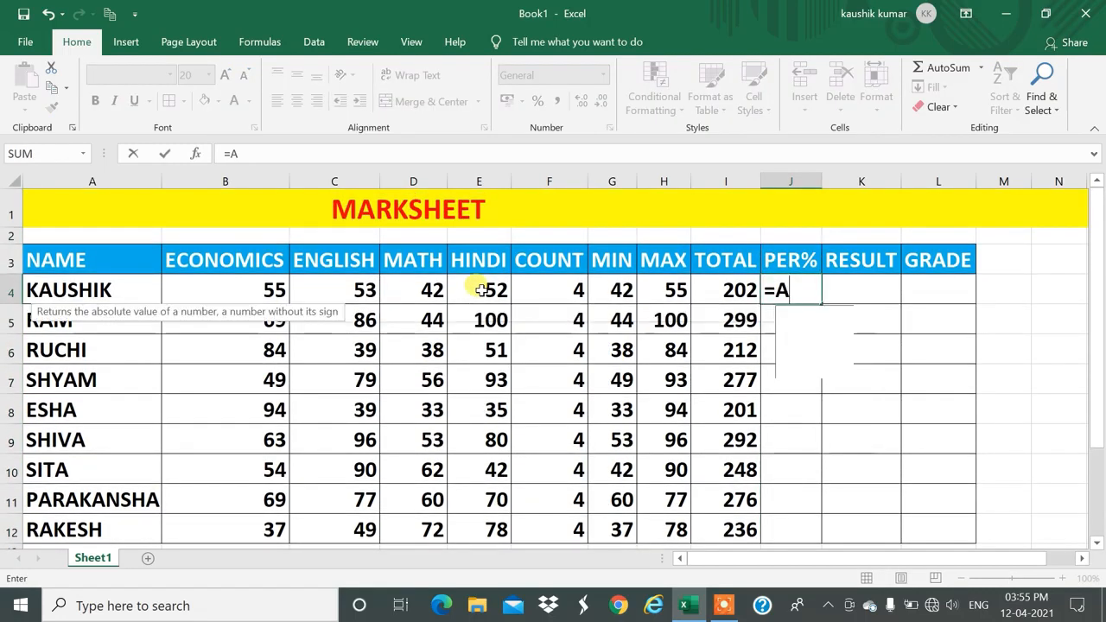
pyautogui.write('VER')
pyautogui.press('Tab')
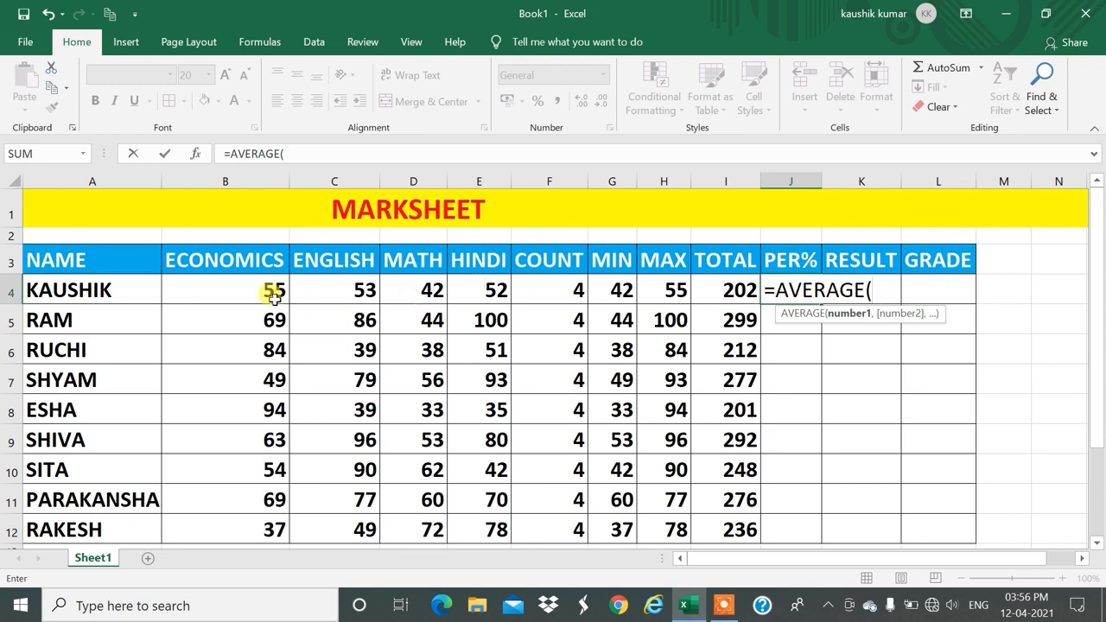
pyautogui.click(238, 290)
pyautogui.hotkey('shift', 'Right')
pyautogui.hotkey('shift', 'Right')
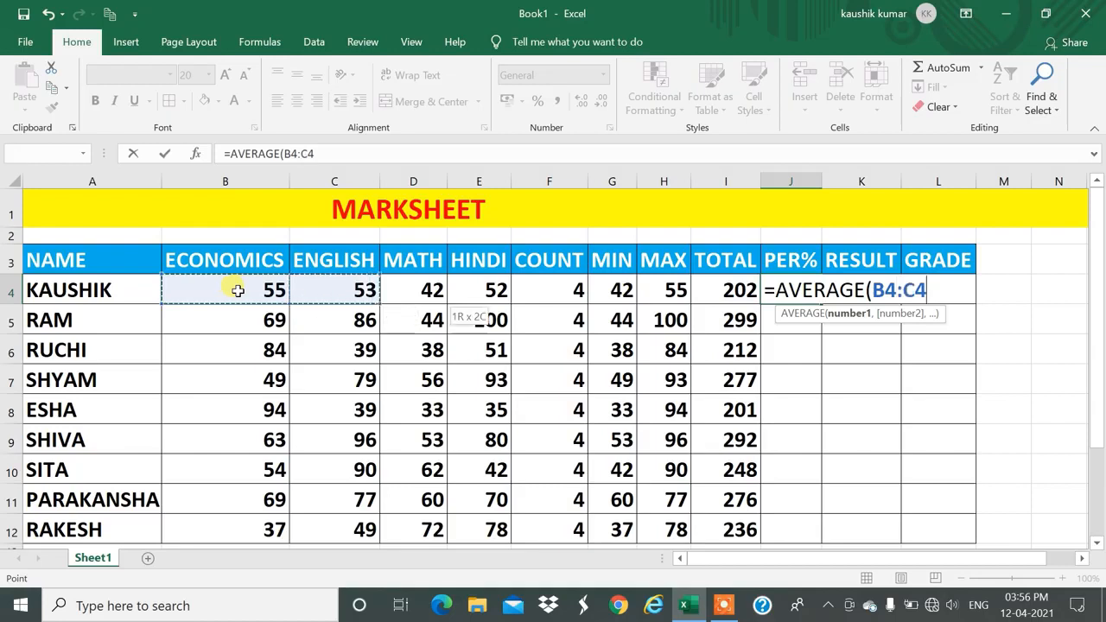
pyautogui.hotkey('shift', 'Right')
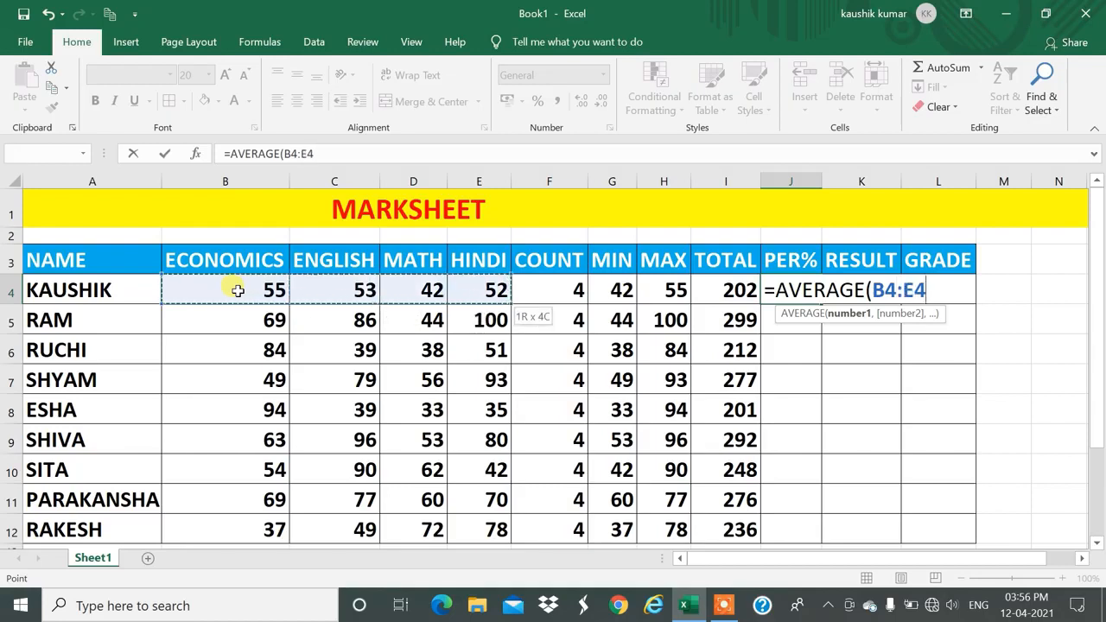
pyautogui.write(')')
pyautogui.hotkey('ctrl', 'Return')
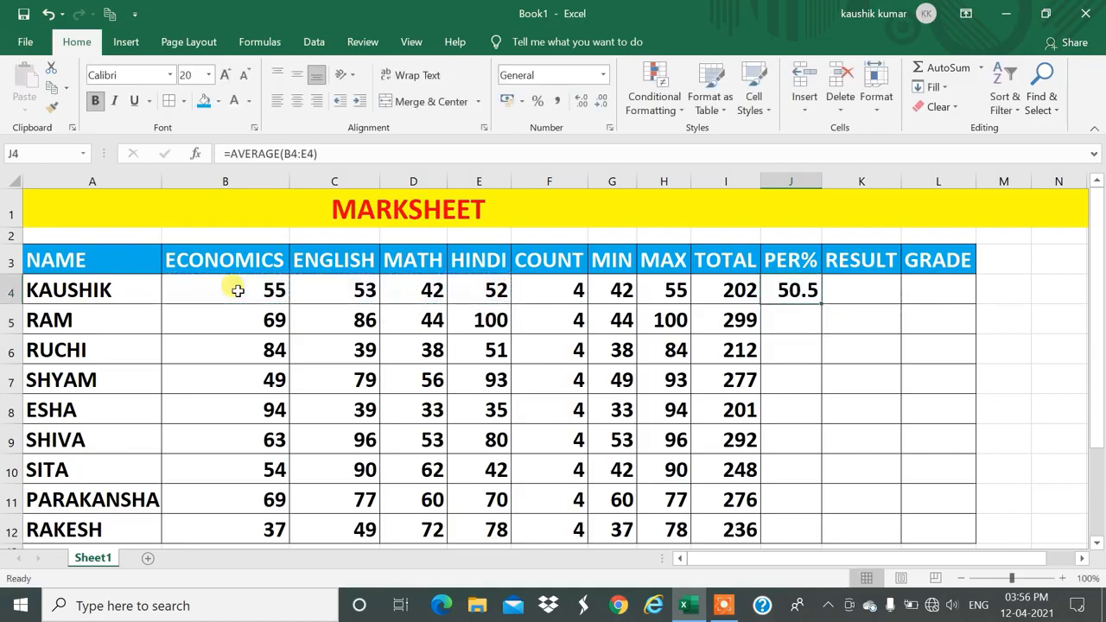
# Step: Fill the average formula from J4 down the PER% column through J12
pyautogui.hotkey('shift', 'Down')
pyautogui.hotkey('shift', 'Down')
pyautogui.hotkey('shift', 'Down')
pyautogui.hotkey('shift', 'Down')
pyautogui.hotkey('shift', 'Down')
pyautogui.hotkey('shift', 'Down')
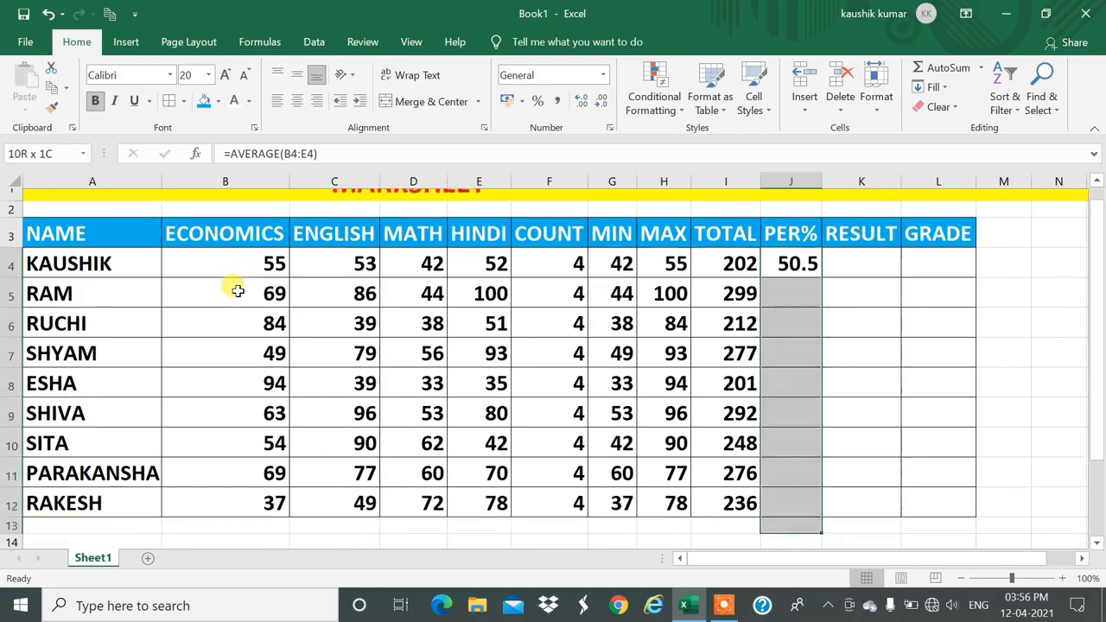
pyautogui.hotkey('shift', 'Up')
pyautogui.hotkey('ctrl', 'd')
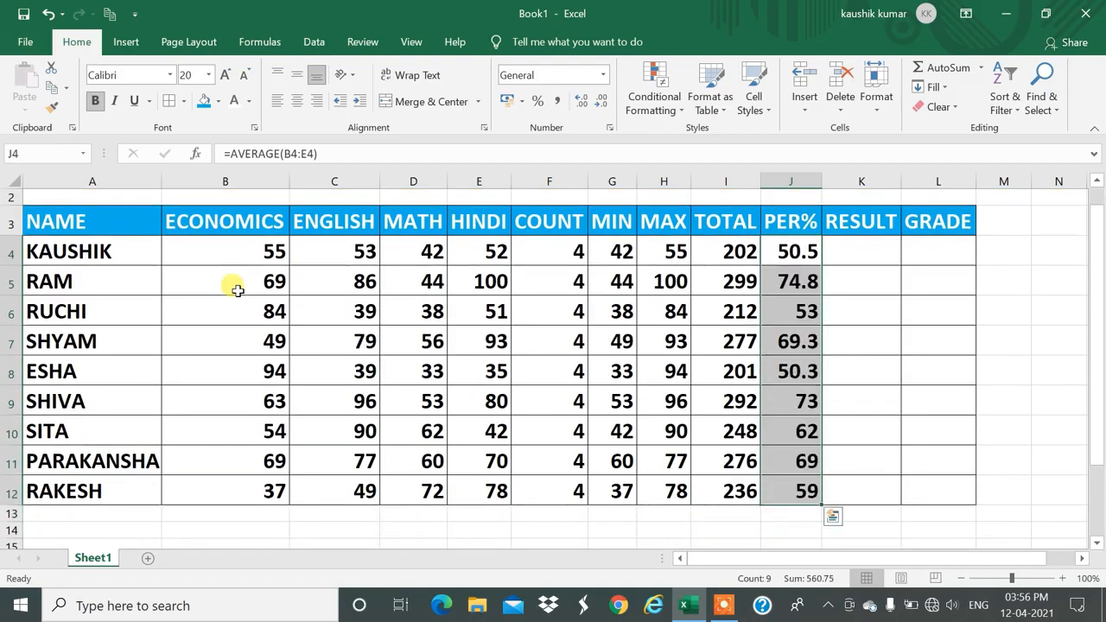
pyautogui.press('Up')
pyautogui.press('Up')
pyautogui.press('Down')
pyautogui.press('Down')
pyautogui.press('Down')
pyautogui.press('Up')
pyautogui.press('Up')
pyautogui.press('Up')
pyautogui.press('Up')
pyautogui.press('Down')
pyautogui.press('Down')
pyautogui.press('Down')
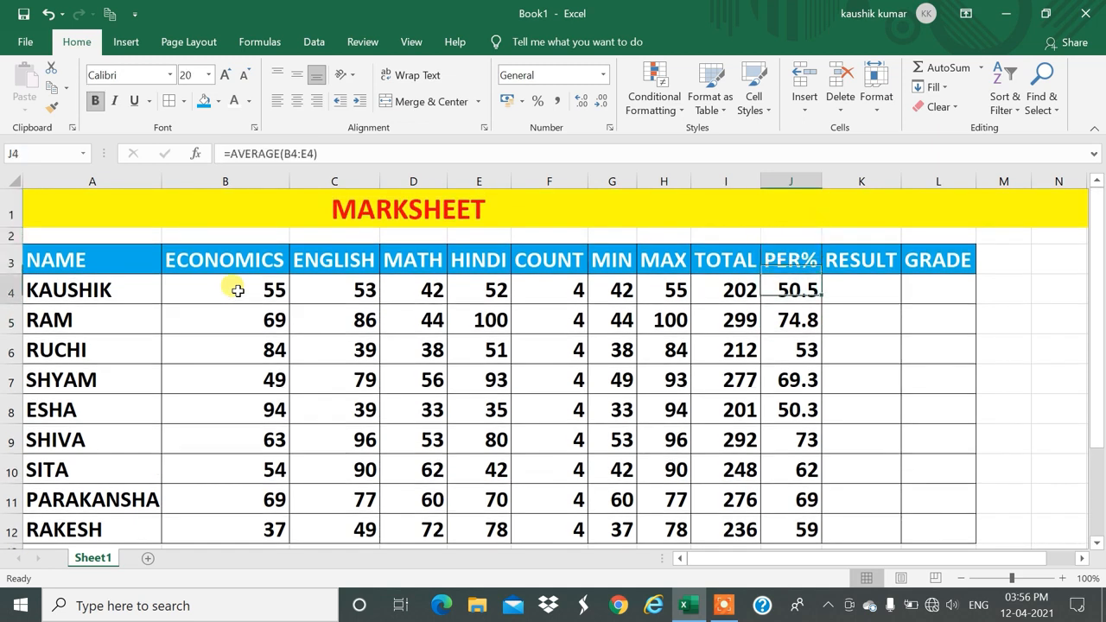
pyautogui.press('Right')
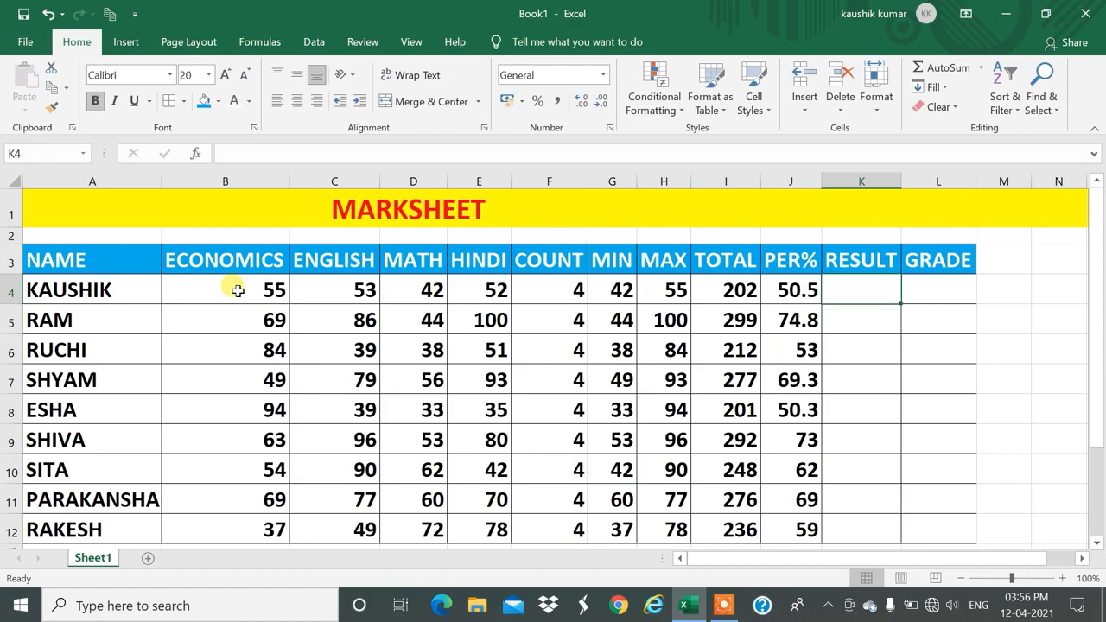
pyautogui.press('Left')
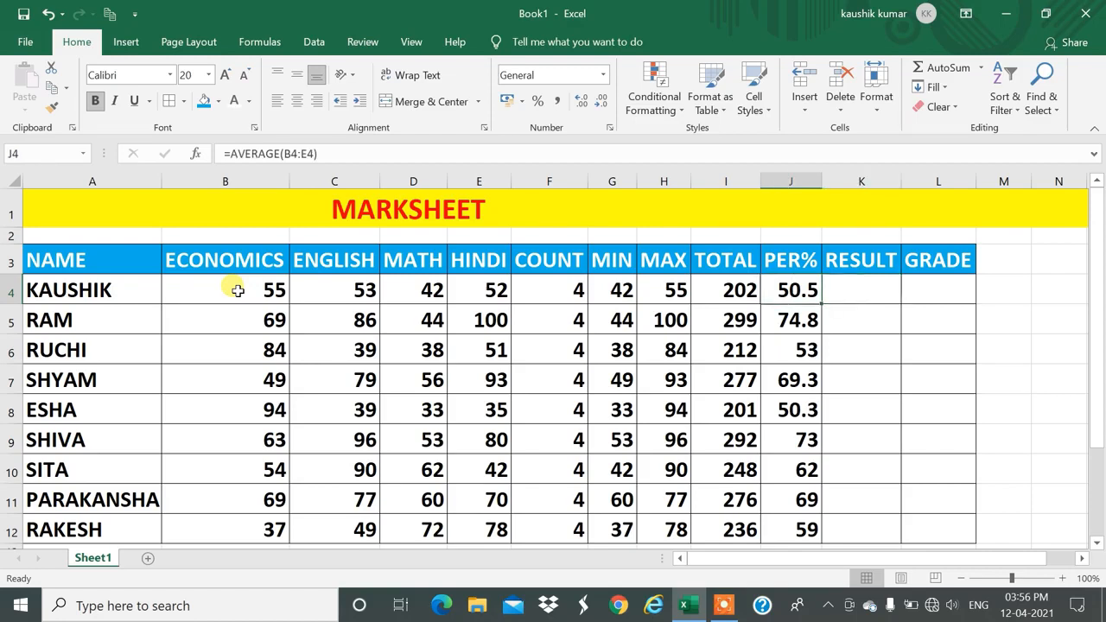
# Step: Clear the average formulas from the PER% column, J4 through J12
pyautogui.hotkey('shift', 'Down')
pyautogui.hotkey('shift', 'Down')
pyautogui.hotkey('shift', 'Down')
pyautogui.hotkey('shift', 'Down')
pyautogui.hotkey('shift', 'Down')
pyautogui.hotkey('shift', 'Down')
pyautogui.hotkey('shift', 'Down')
pyautogui.hotkey('shift', 'Down')
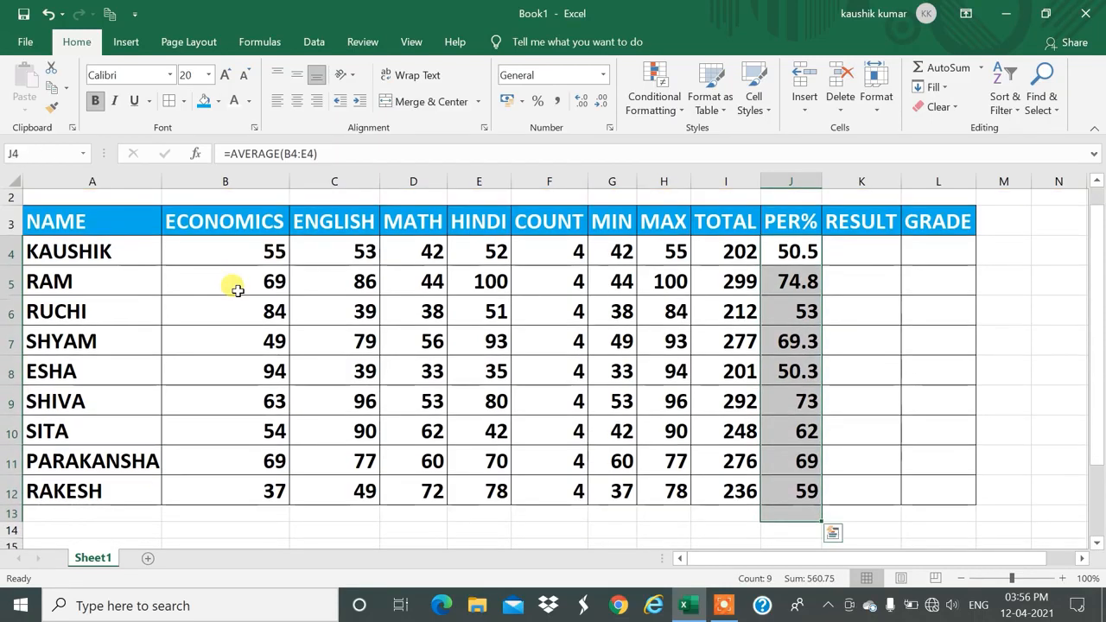
pyautogui.press('Delete')
pyautogui.press('Up')
pyautogui.press('Up')
pyautogui.press('Up')
pyautogui.press('Down')
pyautogui.press('Down')
pyautogui.press('Down')
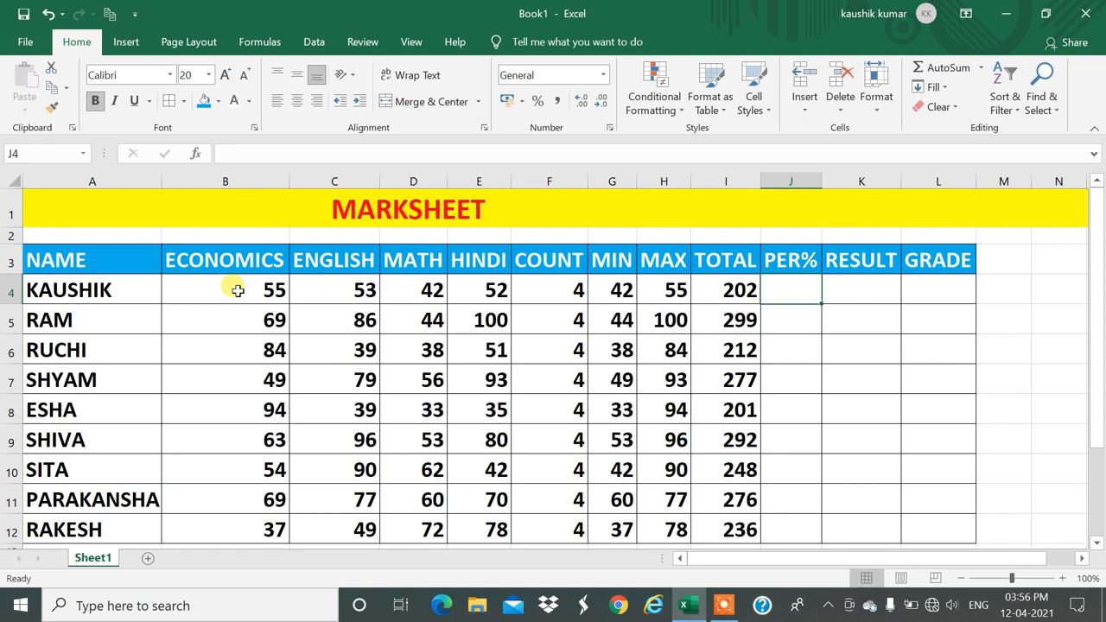
# Step: Enter the sample values 60 in G16 and 12 in H16 below the marksheet
pyautogui.press('Down')
pyautogui.press('Down')
pyautogui.press('Down')
pyautogui.press('Down')
pyautogui.press('Down')
pyautogui.press('Down')
pyautogui.press('Down')
pyautogui.press('Down')
pyautogui.press('Down')
pyautogui.press('Down')
pyautogui.press('Down')
pyautogui.press('Down')
pyautogui.press('Down')
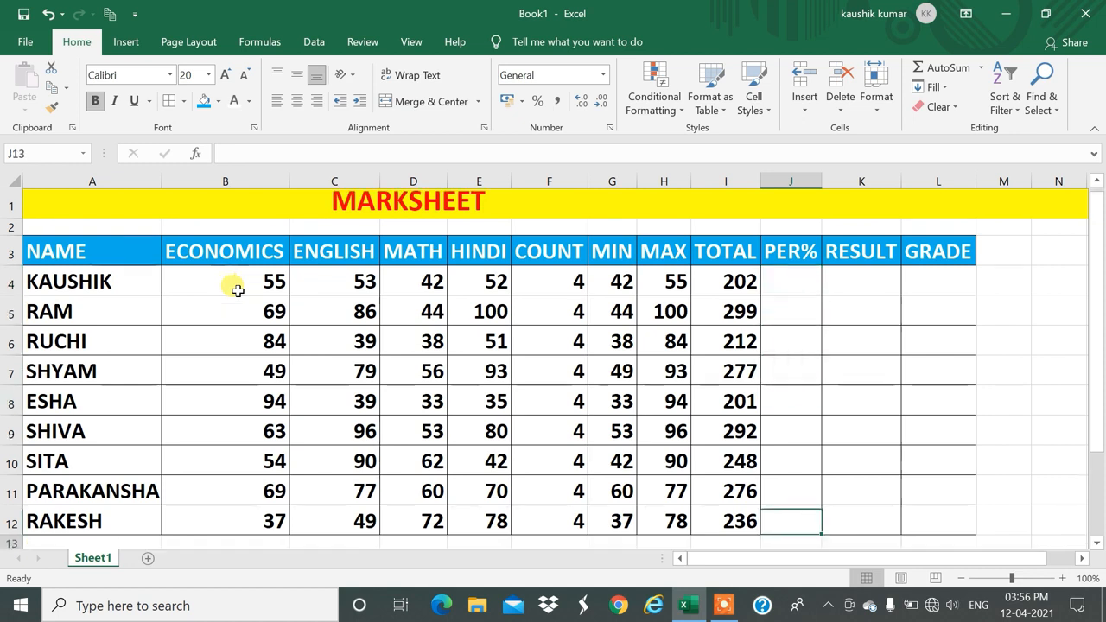
pyautogui.press('Left')
pyautogui.press('Left')
pyautogui.press('Left')
pyautogui.press('Up')
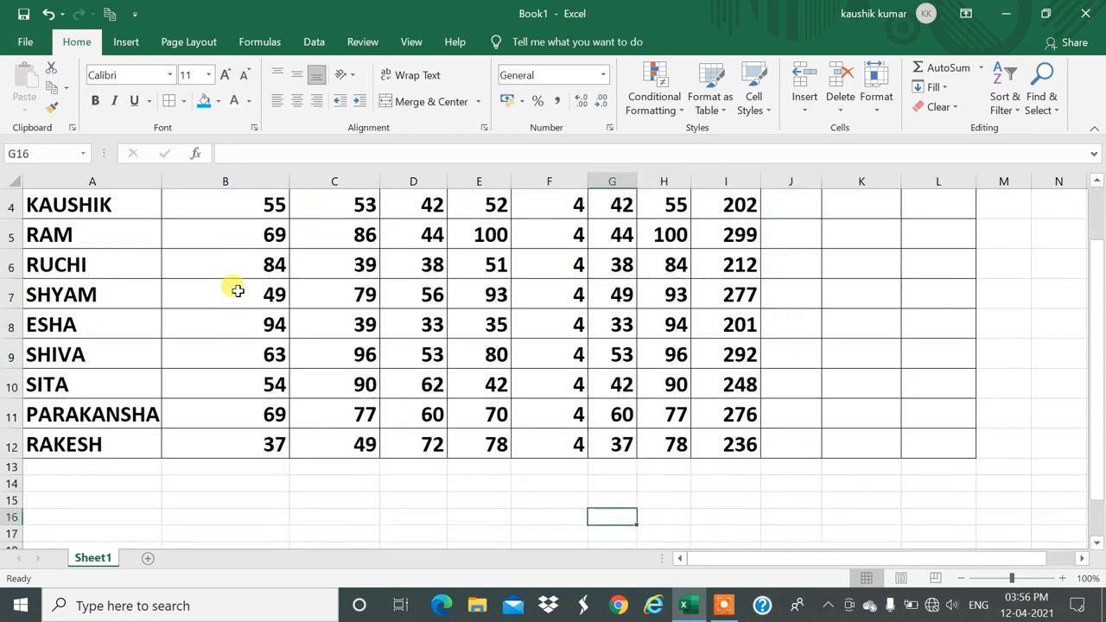
pyautogui.write('60')
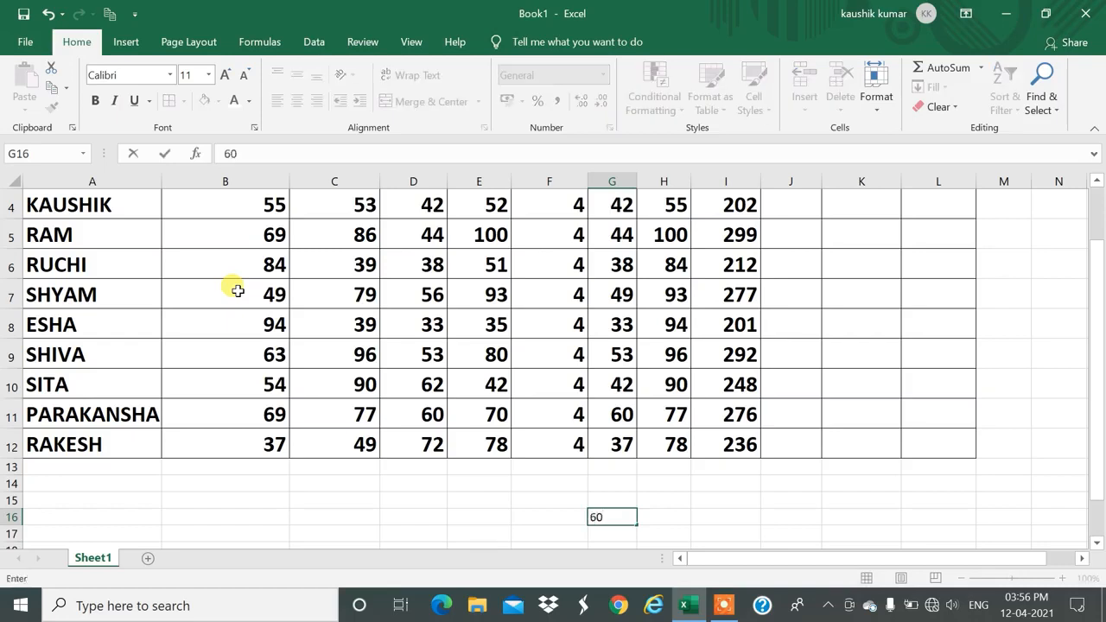
pyautogui.press('Right')
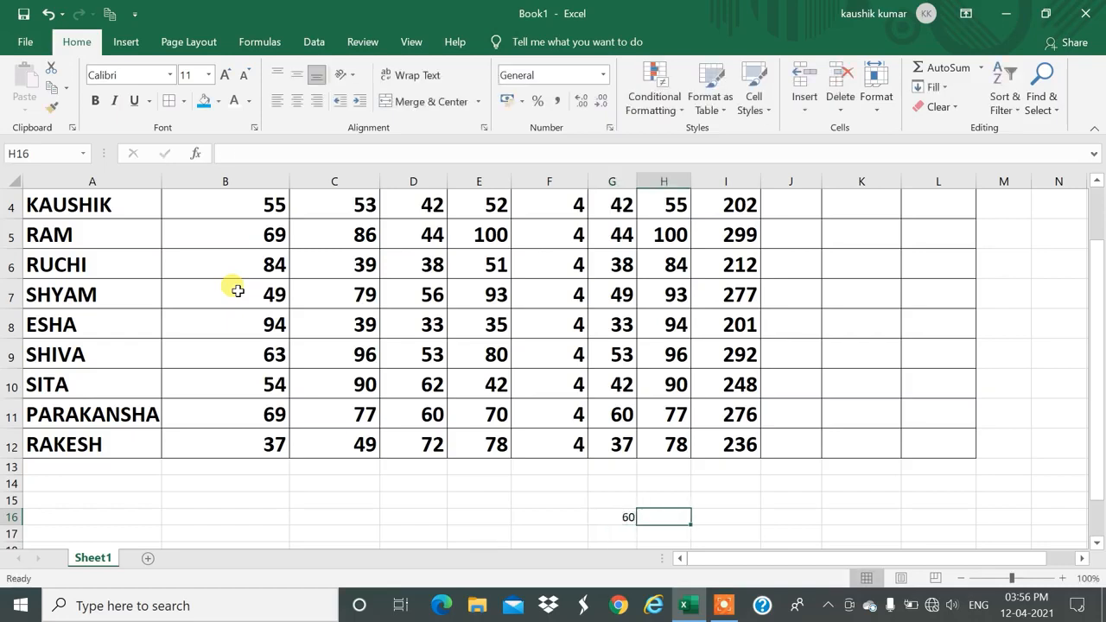
pyautogui.write('12')
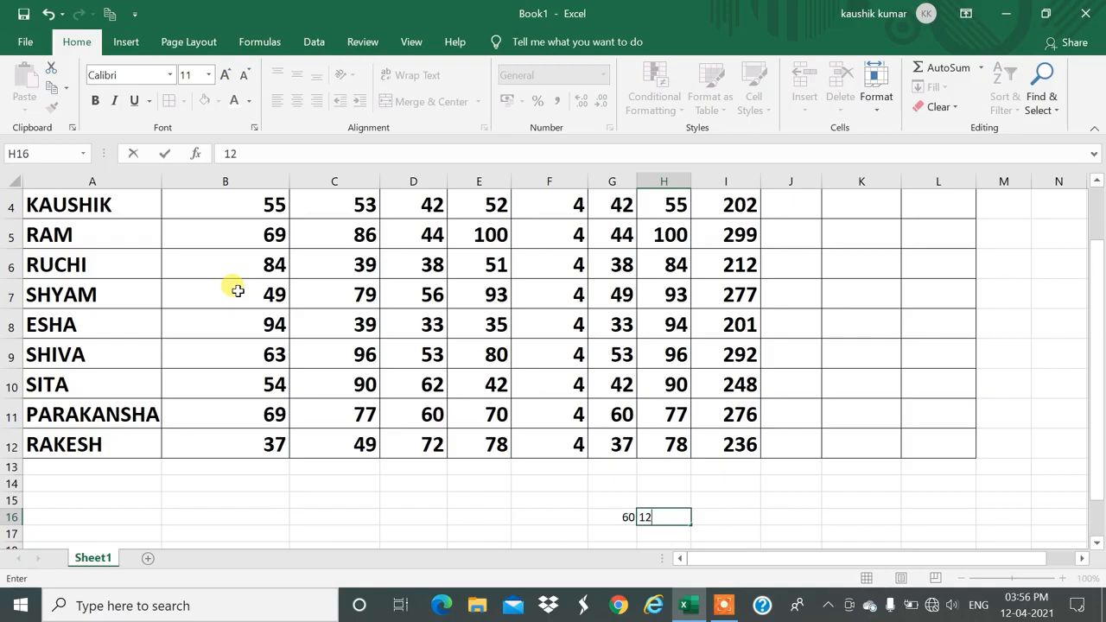
pyautogui.press('Right')
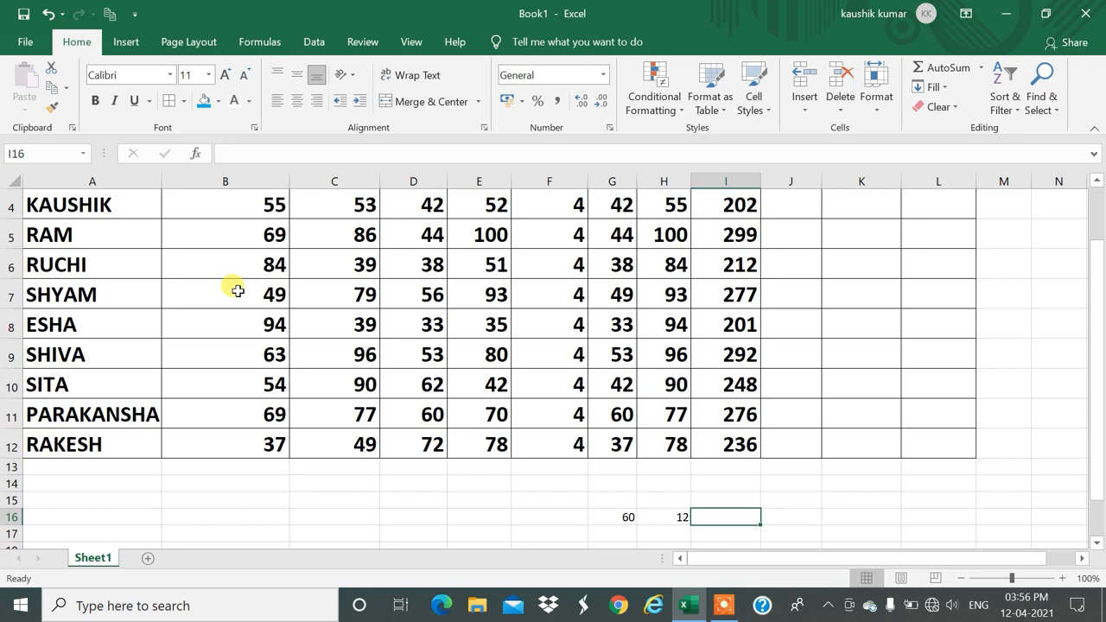
# Step: Divide the two sample values in I16 with the formula =G16/H16
pyautogui.write('=')
pyautogui.press('Left')
pyautogui.press('Left')
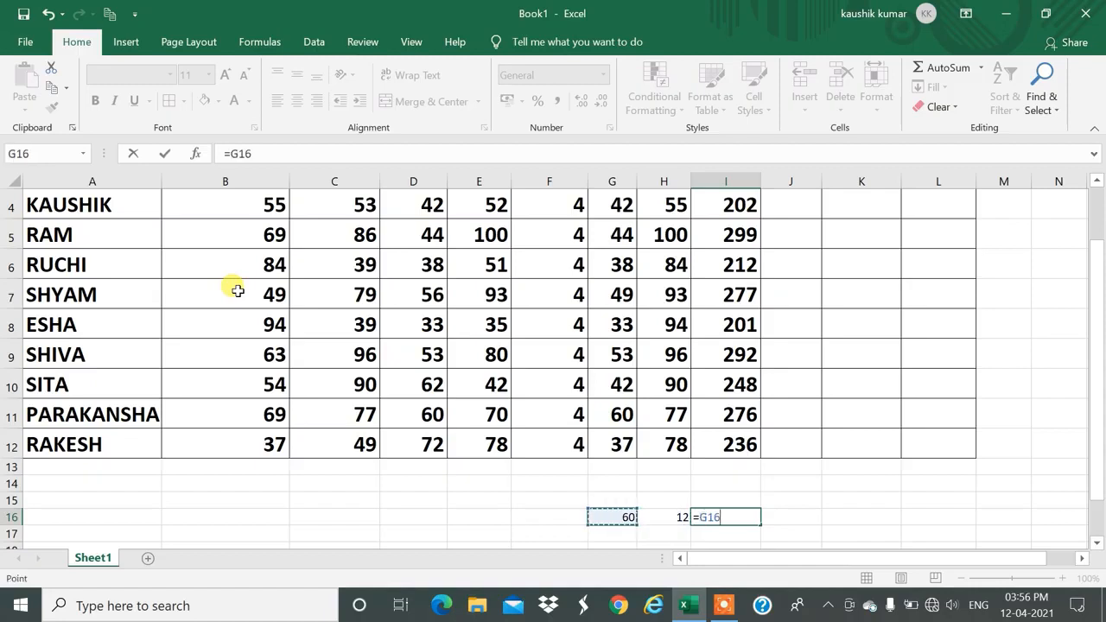
pyautogui.write('/')
pyautogui.press('Right')
pyautogui.press('Left')
pyautogui.press('Left')
pyautogui.press('Return')
pyautogui.press('Up')
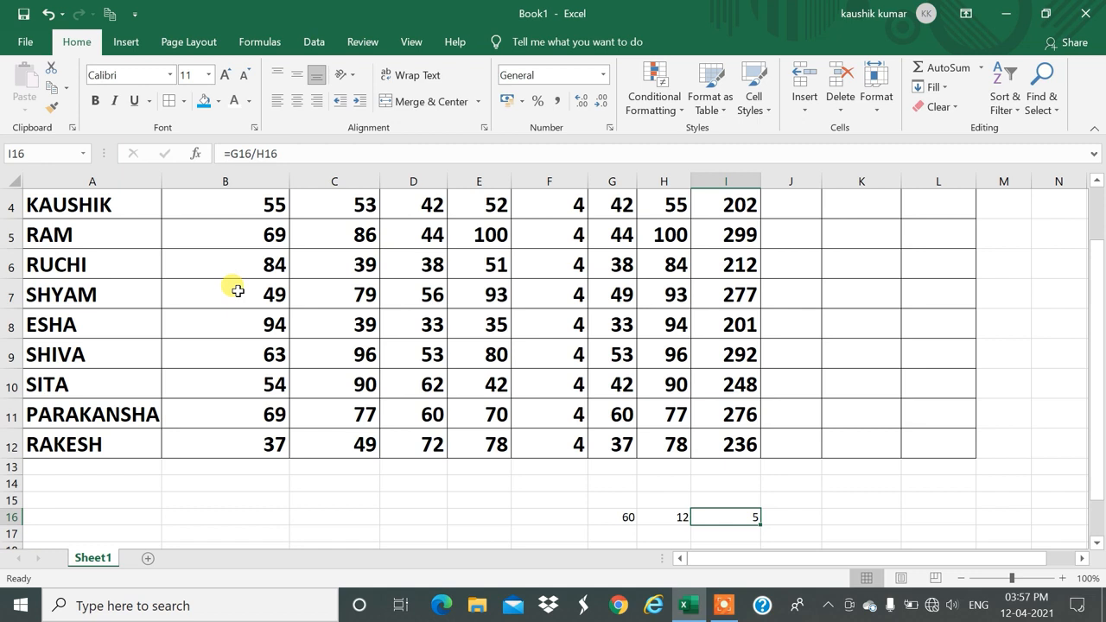
# Step: Enter the formula =AVERAGE(B4:E4) in J4 for the first student's percentage
pyautogui.press('Up')
pyautogui.press('Up')
pyautogui.press('Up')
pyautogui.press('Up')
pyautogui.press('Up')
pyautogui.press('Up')
pyautogui.press('Up')
pyautogui.press('Up')
pyautogui.press('Up')
pyautogui.press('Up')
pyautogui.press('Up')
pyautogui.press('Up')
pyautogui.press('Up')
pyautogui.press('Up')
pyautogui.press('Up')
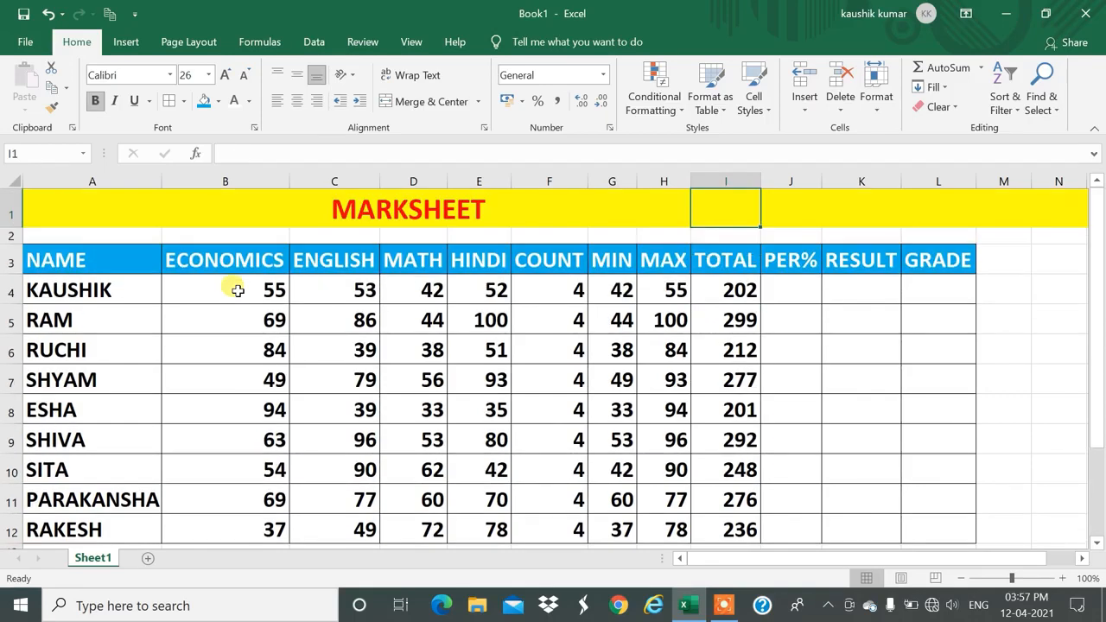
pyautogui.press('Down')
pyautogui.press('Down')
pyautogui.press('Right')
pyautogui.press('Down')
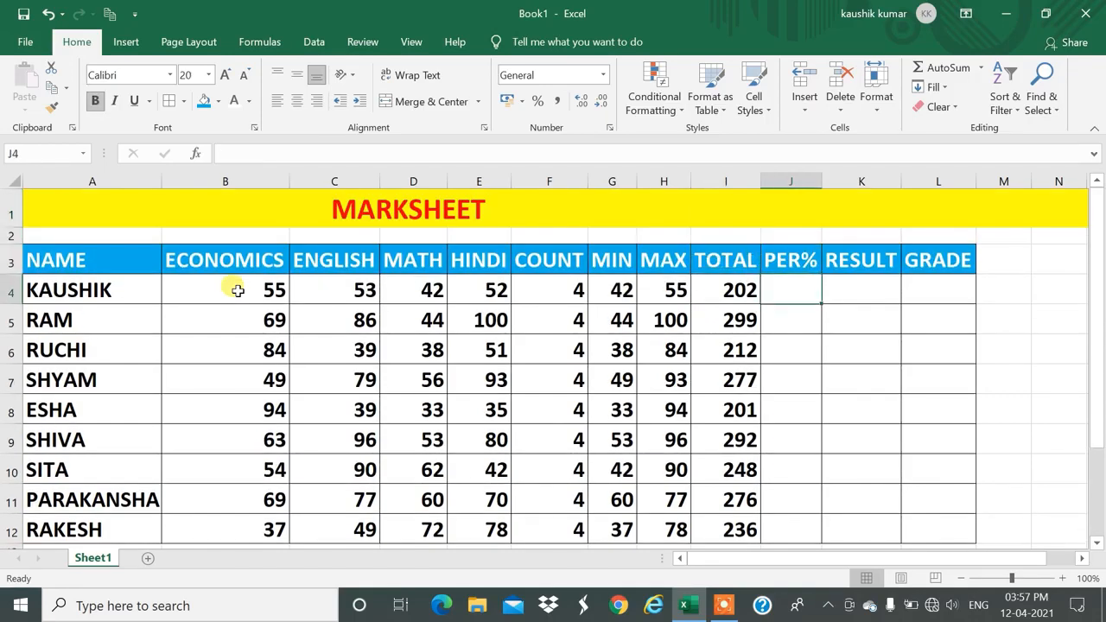
pyautogui.press('Left')
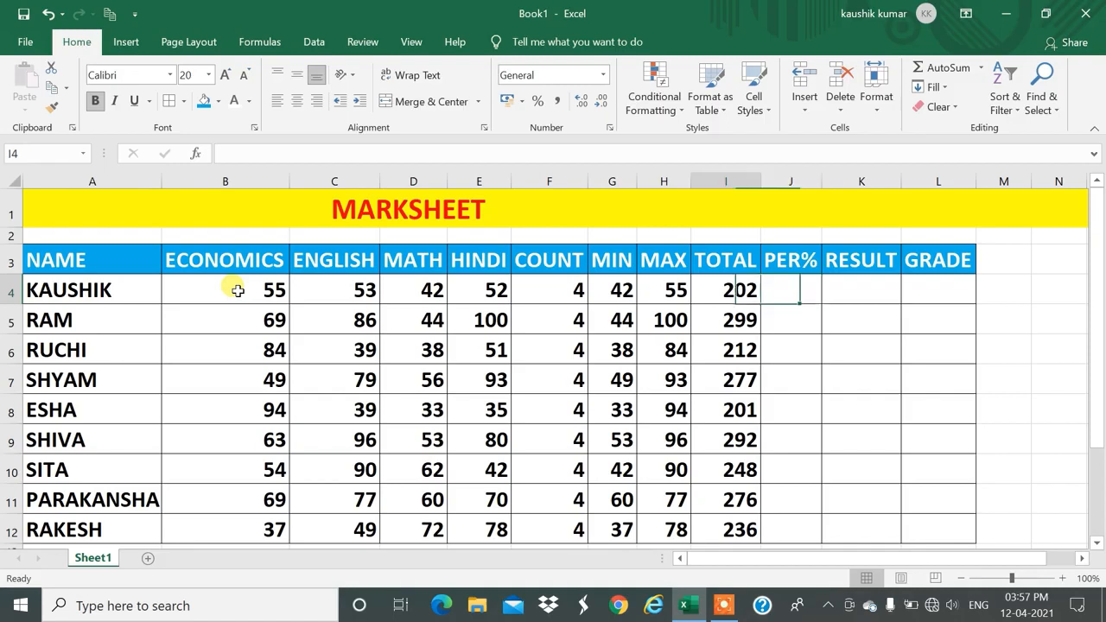
pyautogui.press('Right')
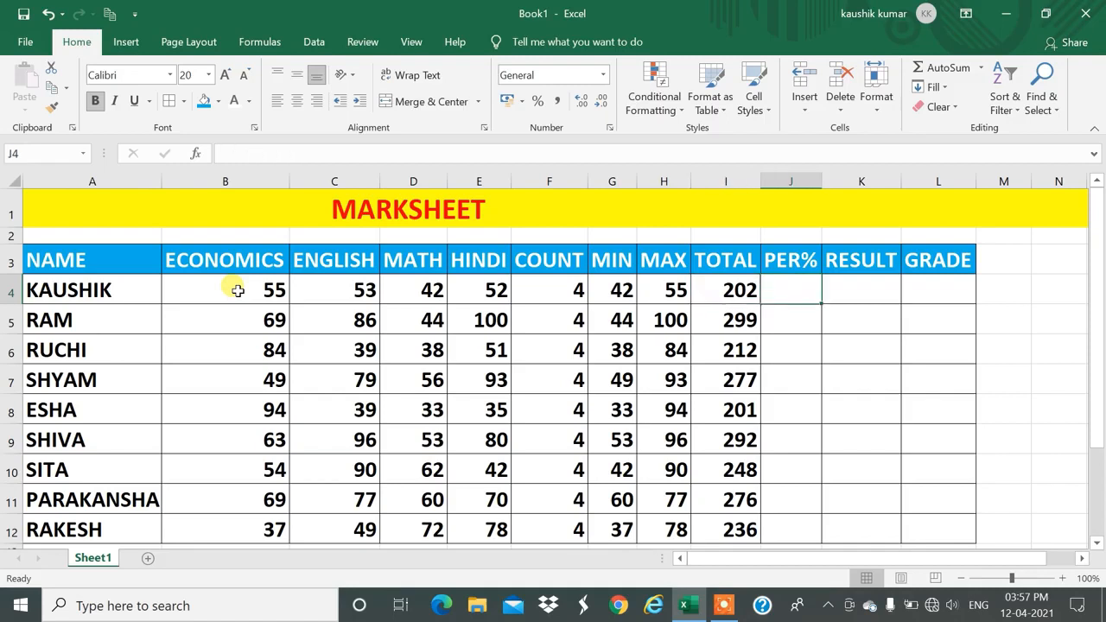
pyautogui.write('=AVER')
pyautogui.press('Tab')
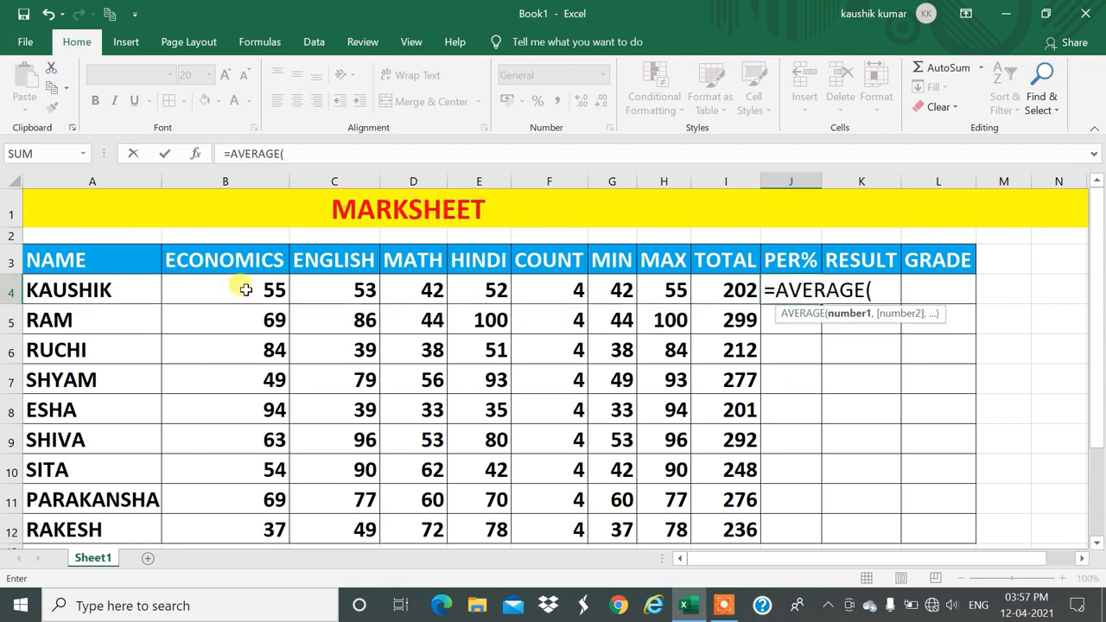
pyautogui.click(246, 290)
pyautogui.hotkey('shift', 'Right')
pyautogui.hotkey('shift', 'Right')
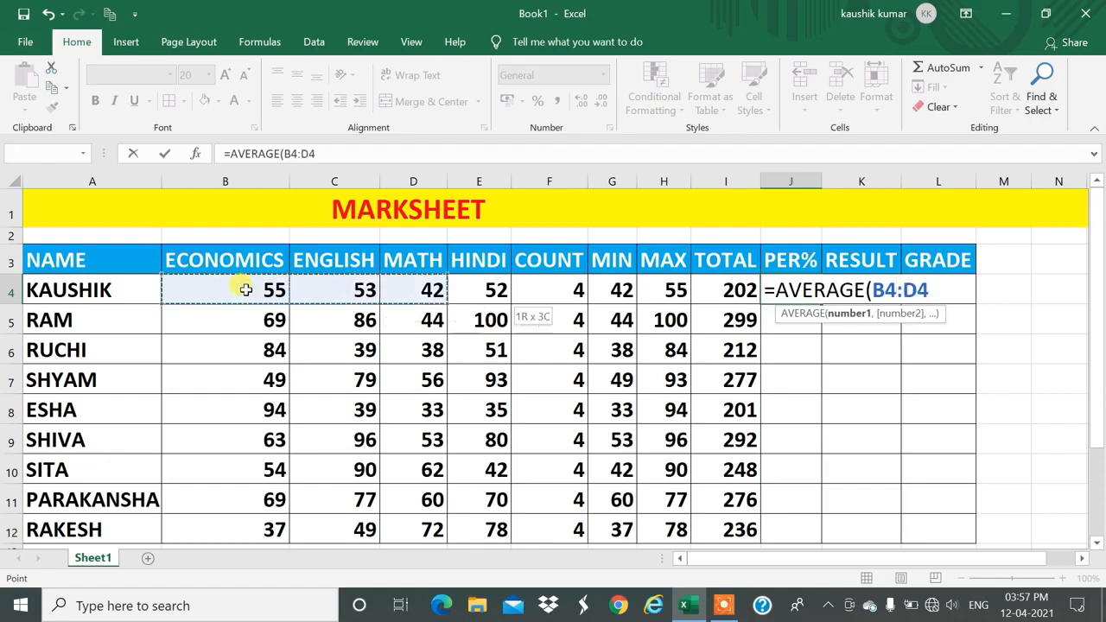
pyautogui.hotkey('shift', 'Right')
pyautogui.write(')')
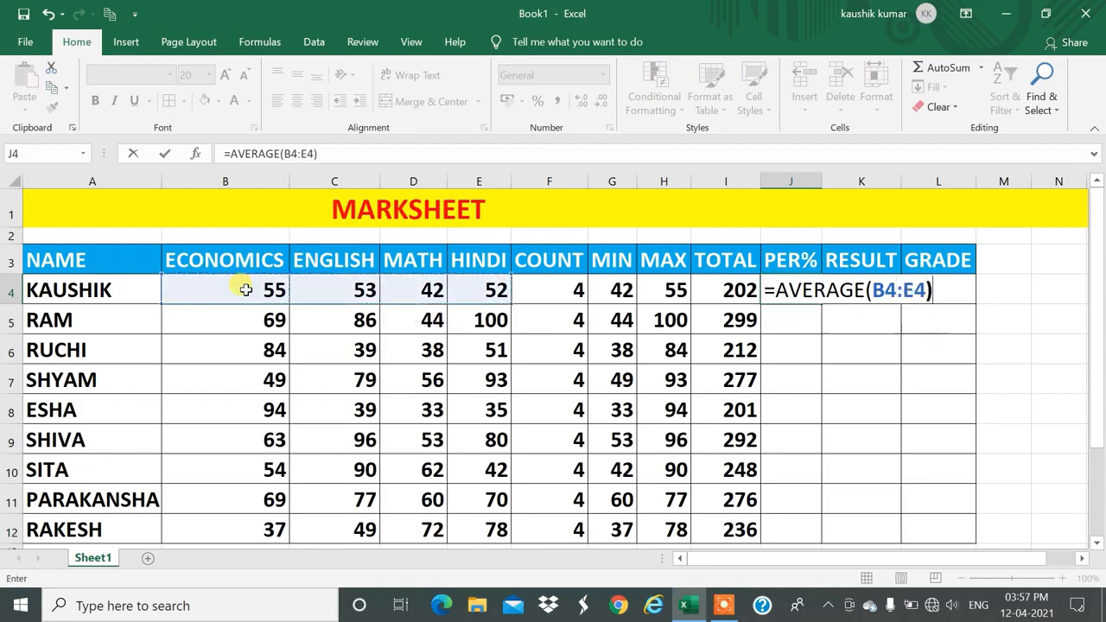
pyautogui.press('Return')
# Step: Fill the average formula from J4 down the PER% column through J12
pyautogui.press('Up')
pyautogui.hotkey('shift', 'Down')
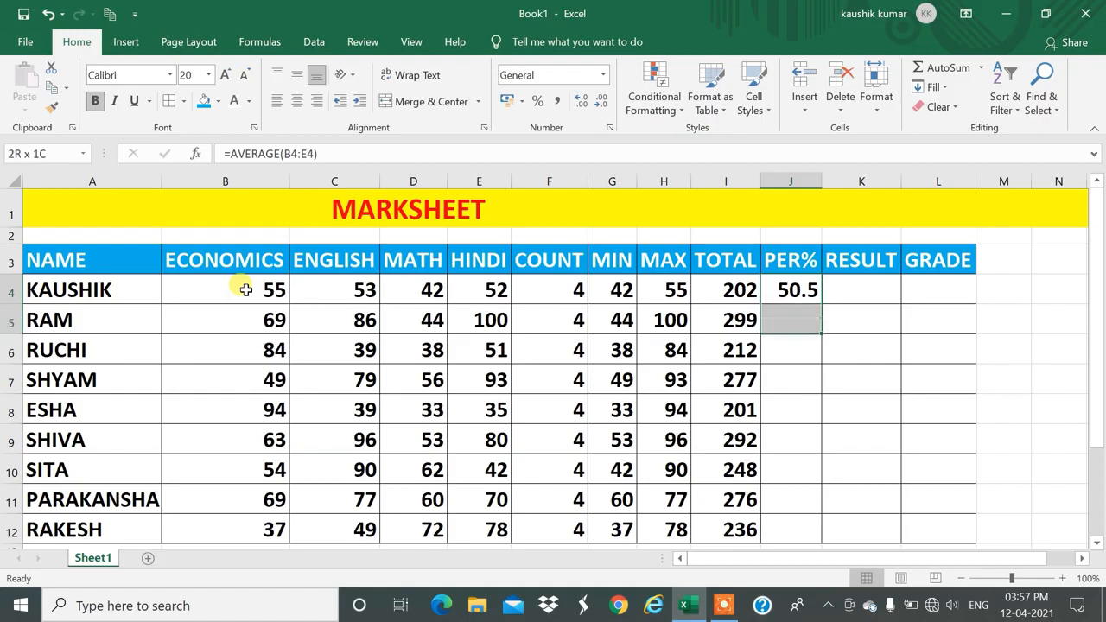
pyautogui.hotkey('shift', 'Down')
pyautogui.hotkey('shift', 'Down')
pyautogui.hotkey('shift', 'Down')
pyautogui.hotkey('shift', 'Down')
pyautogui.hotkey('shift', 'Down')
pyautogui.hotkey('shift', 'Down')
pyautogui.hotkey('shift', 'Down')
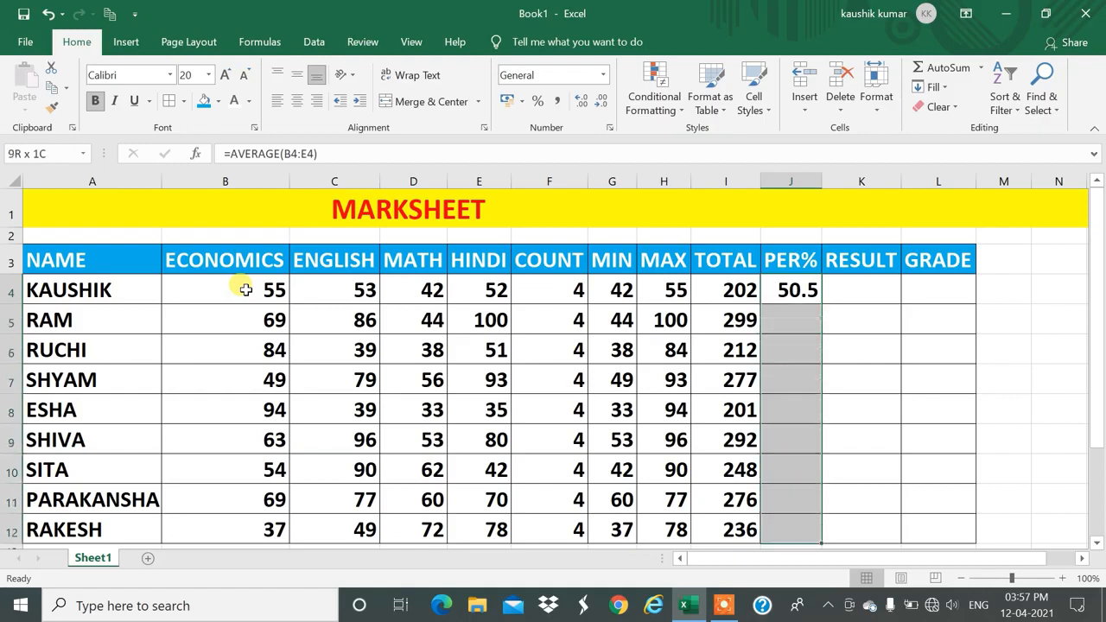
pyautogui.hotkey('ctrl', 'd')
pyautogui.hotkey('ctrl', 'q')
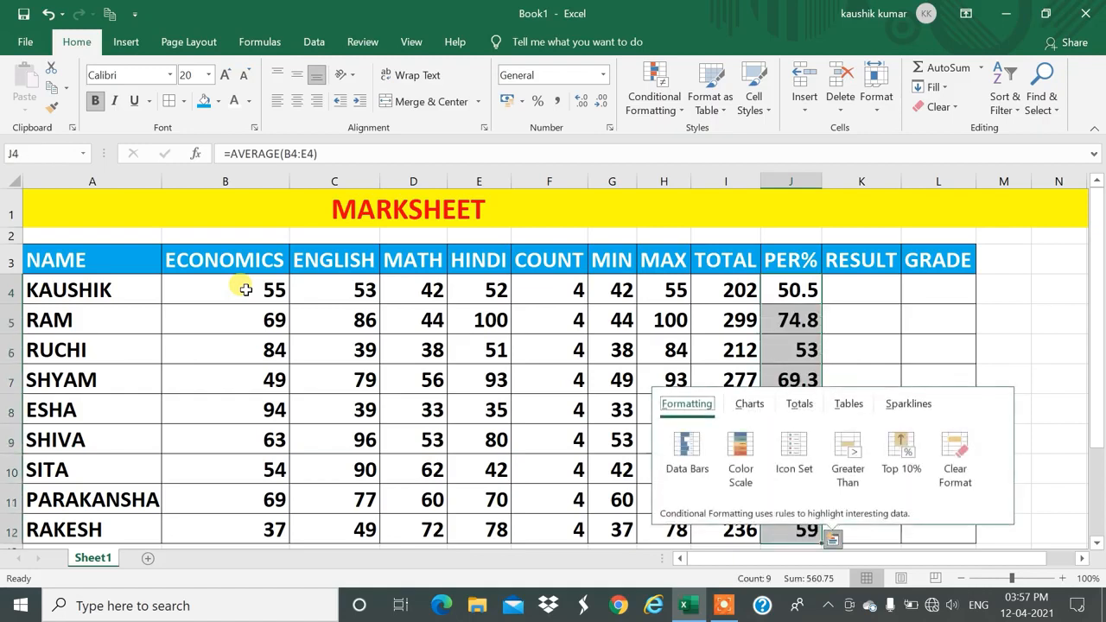
pyautogui.press('Escape')
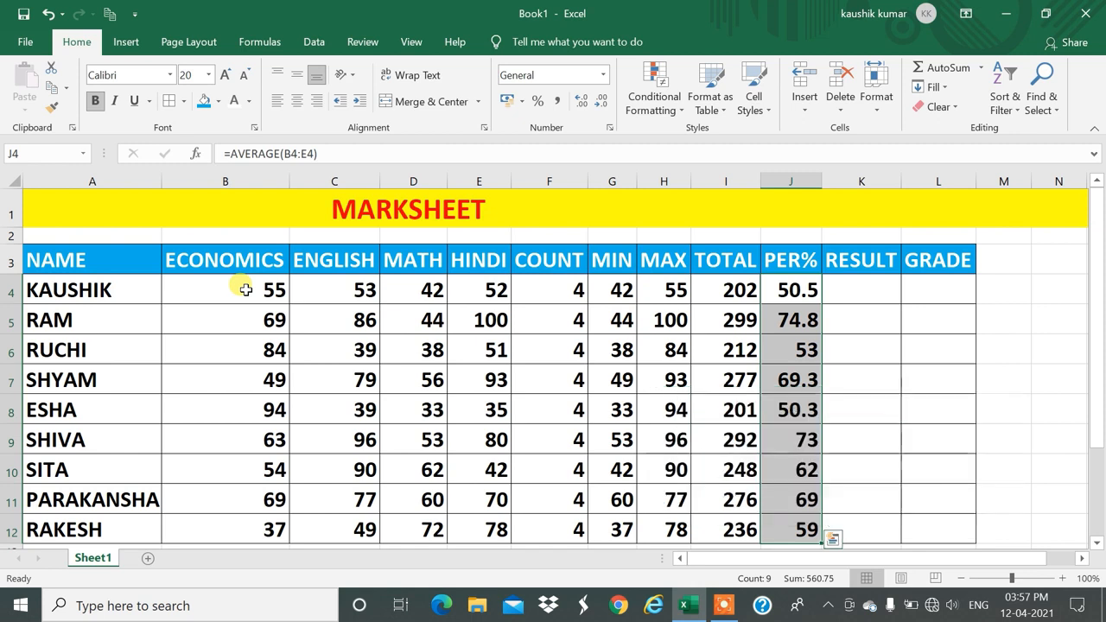
pyautogui.click(409, 278)
pyautogui.moveTo(266, 283); pyautogui.dragTo(454, 289)
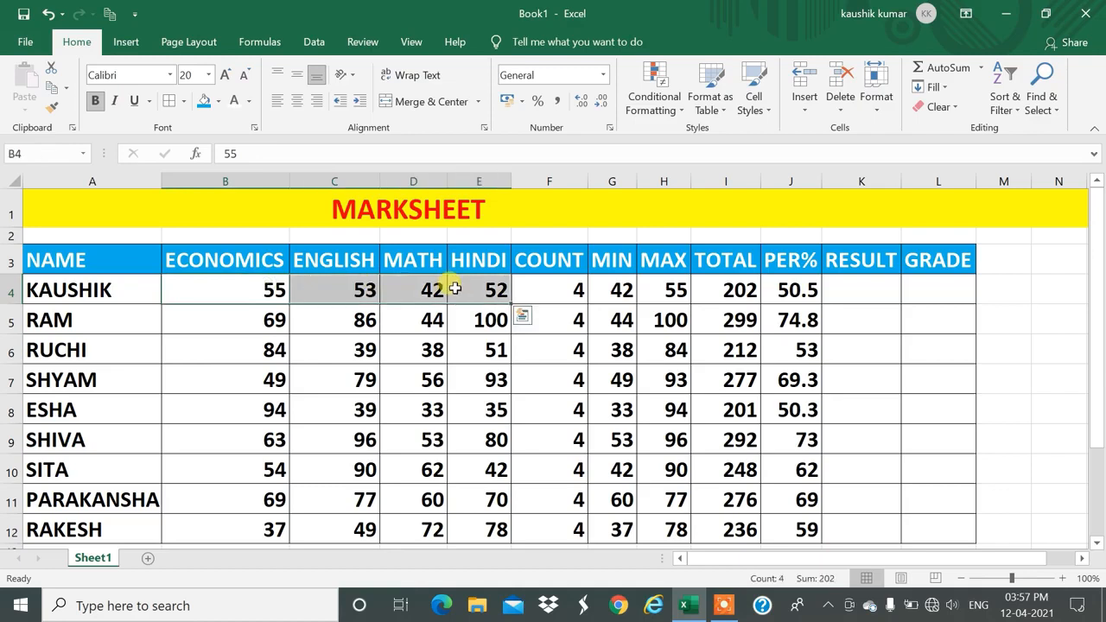
# Step: Enter the formula =IF(I4>=33,"PASS","FAIL") in K4 for the first student's result
pyautogui.click(861, 284)
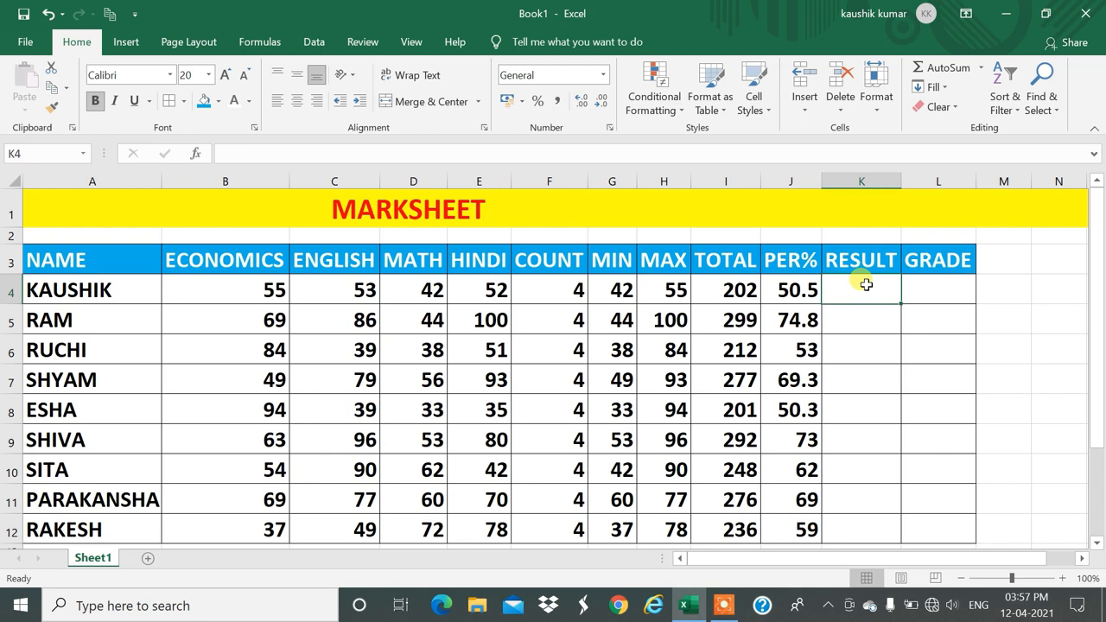
pyautogui.write('=IF(')
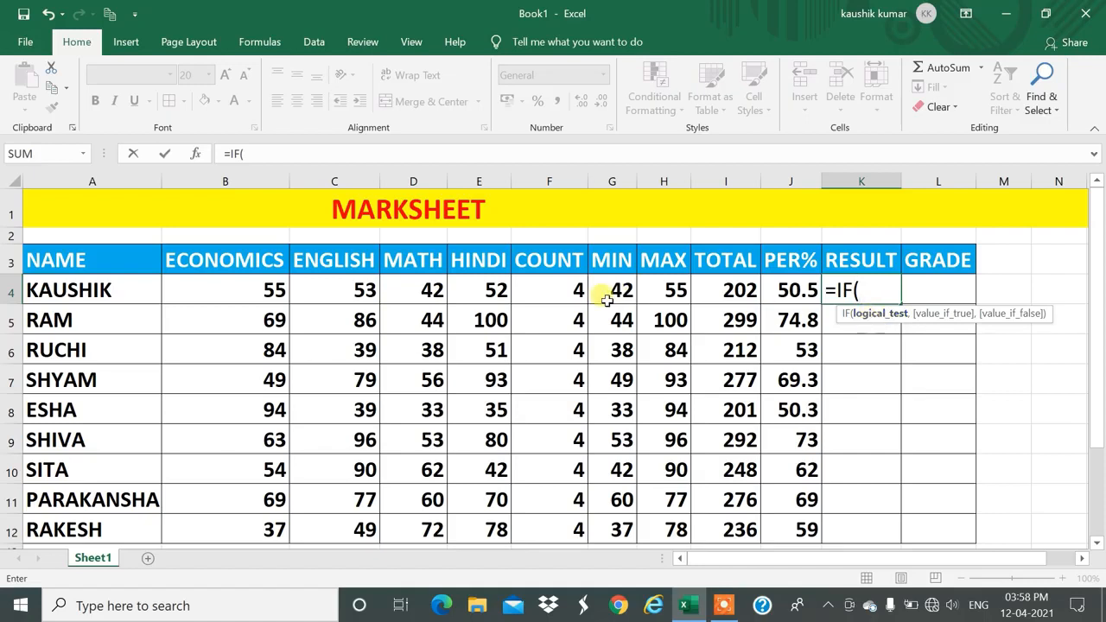
pyautogui.click(264, 290)
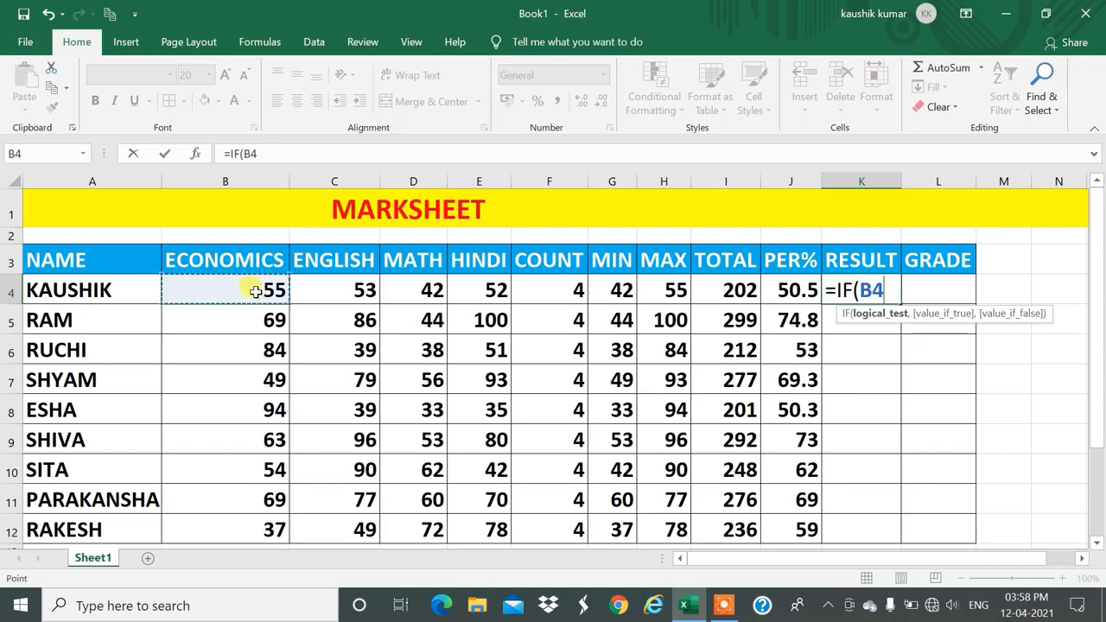
pyautogui.press('BackSpace')
pyautogui.press('BackSpace')
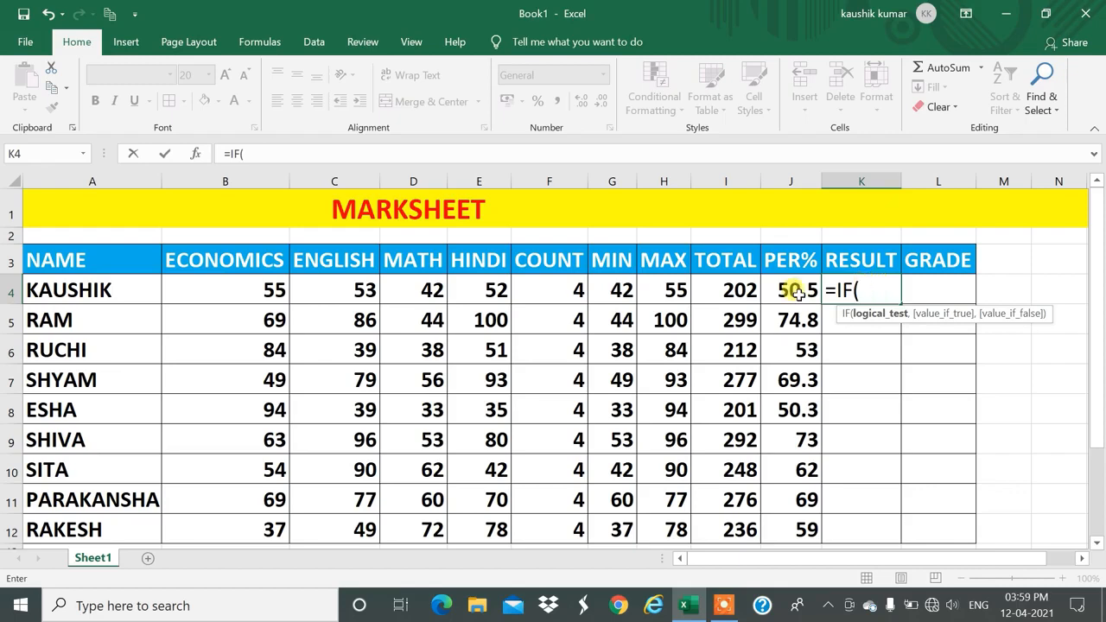
pyautogui.click(723, 294)
pyautogui.write('>=33')
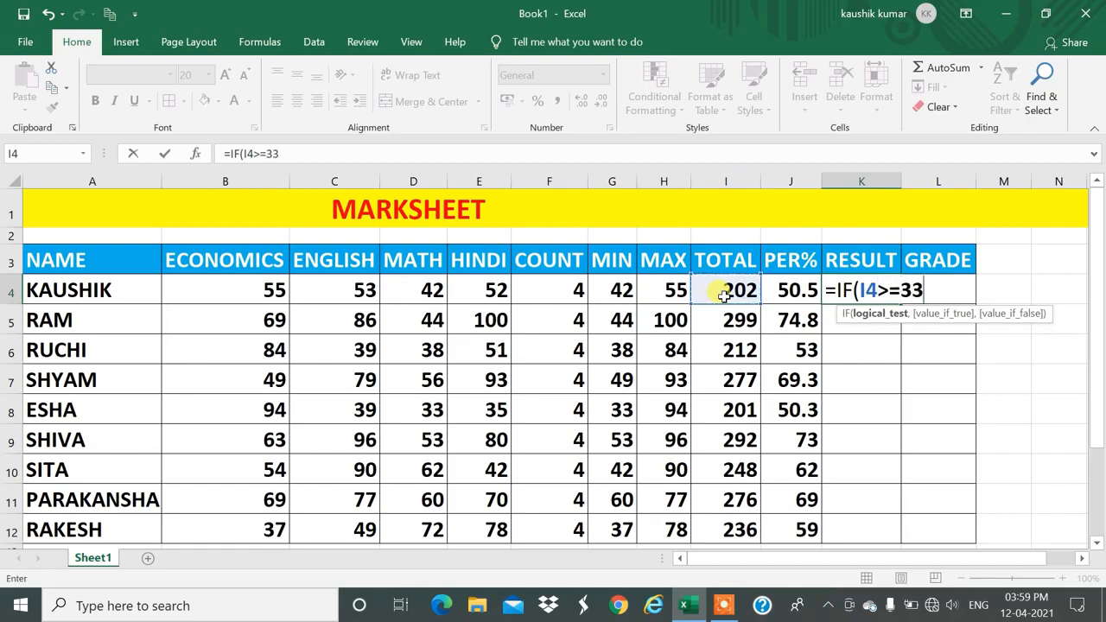
pyautogui.write(',"P')
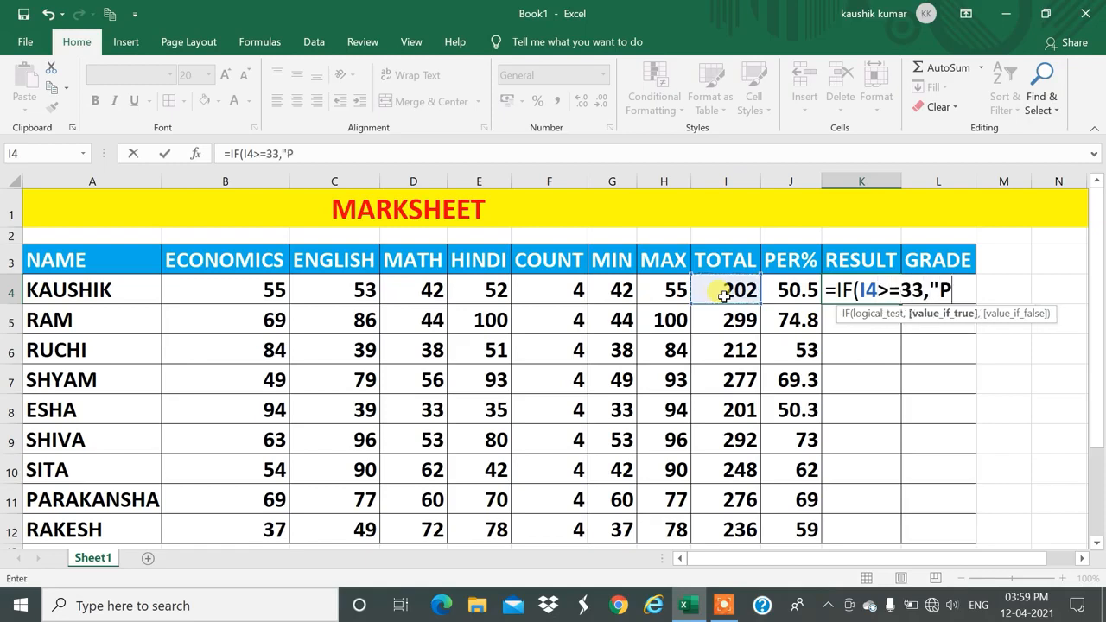
pyautogui.write('ASS","FAIL")')
pyautogui.press('Return')
pyautogui.press('Up')
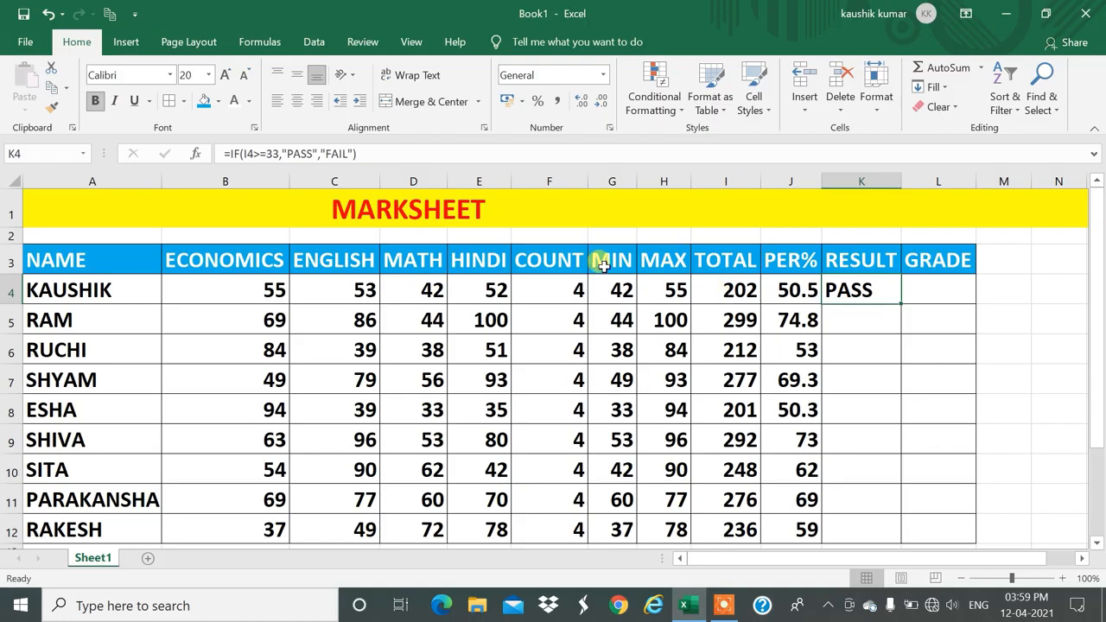
# Step: Set the first student's MATH mark in D4 to 20 and check the total and result cells in that row
pyautogui.click(428, 290)
pyautogui.write('20')
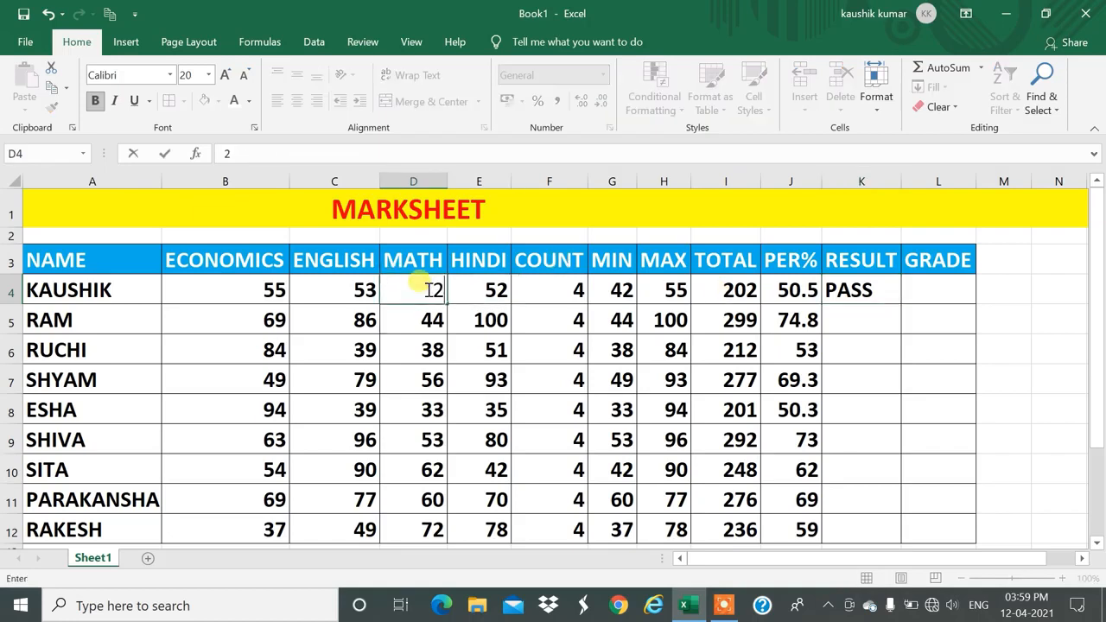
pyautogui.press('Return')
pyautogui.press('Up')
pyautogui.press('Right')
pyautogui.press('Right')
pyautogui.press('Right')
pyautogui.press('Right')
pyautogui.press('Right')
pyautogui.press('Right')
pyautogui.press('Right')
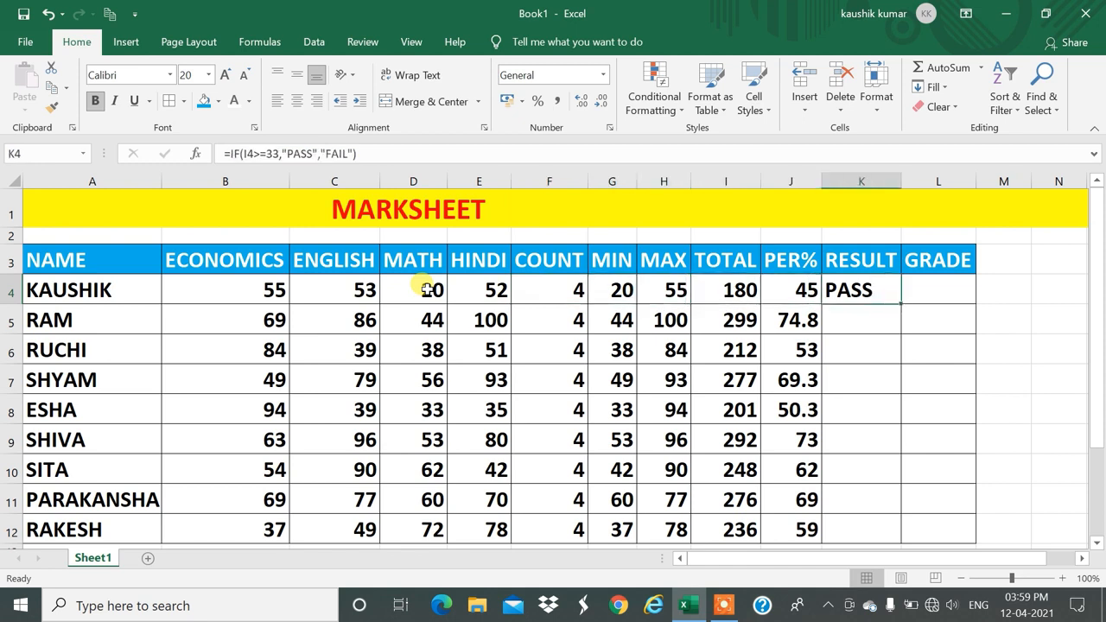
pyautogui.press('Left')
pyautogui.press('Left')
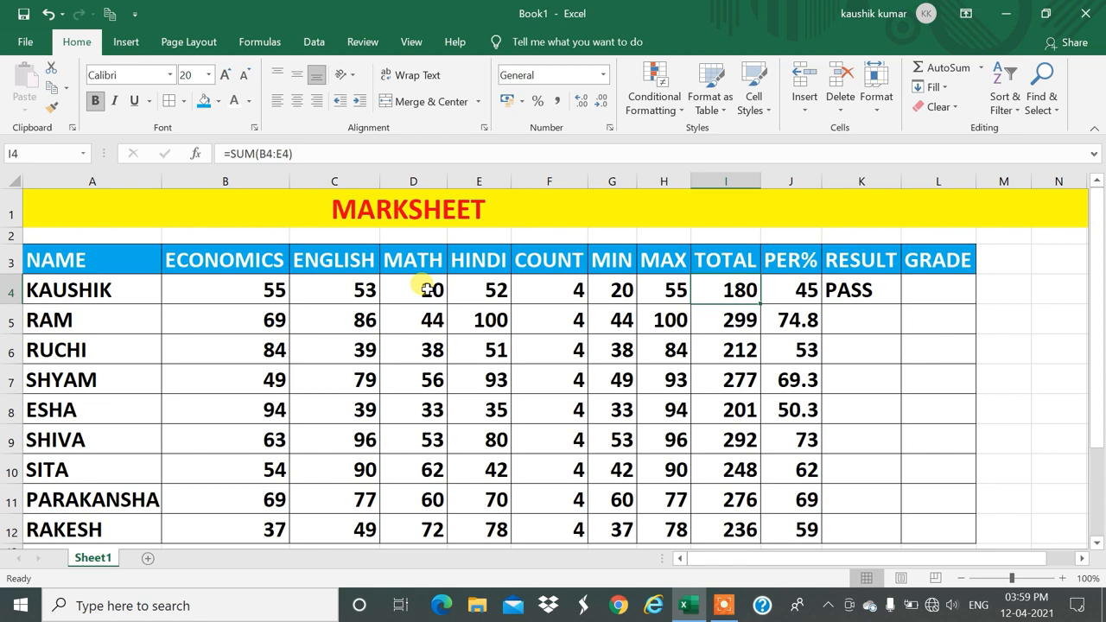
pyautogui.press('Right')
pyautogui.press('Right')
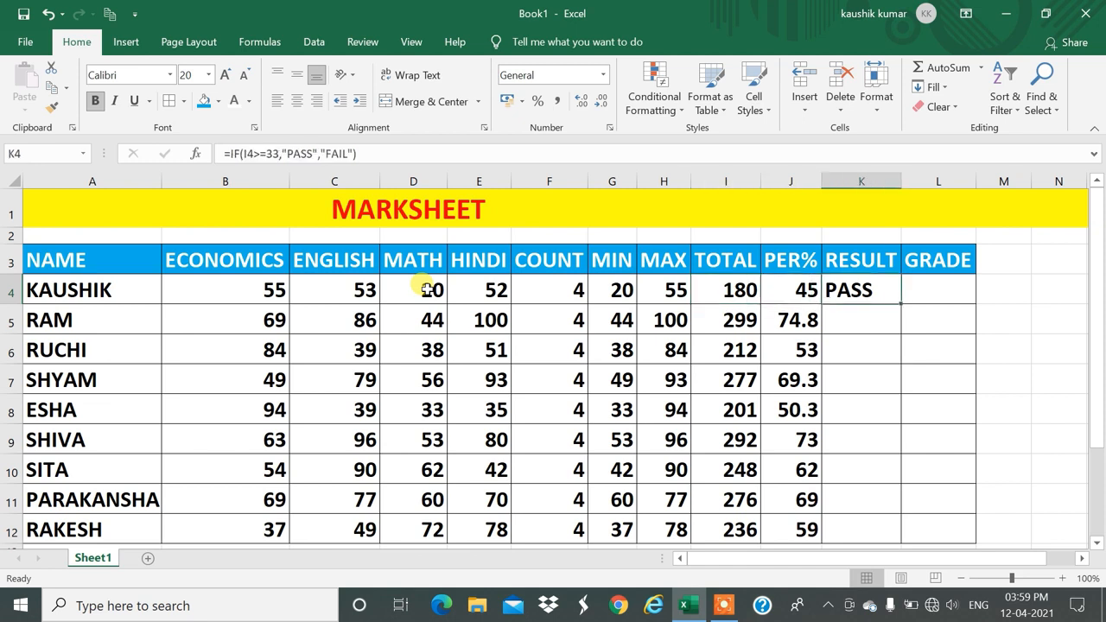
# Step: Rewrite the K4 result formula to test the ECONOMICS mark: =IF(B4>=33,"PASS","FAIL")
pyautogui.press('F2')
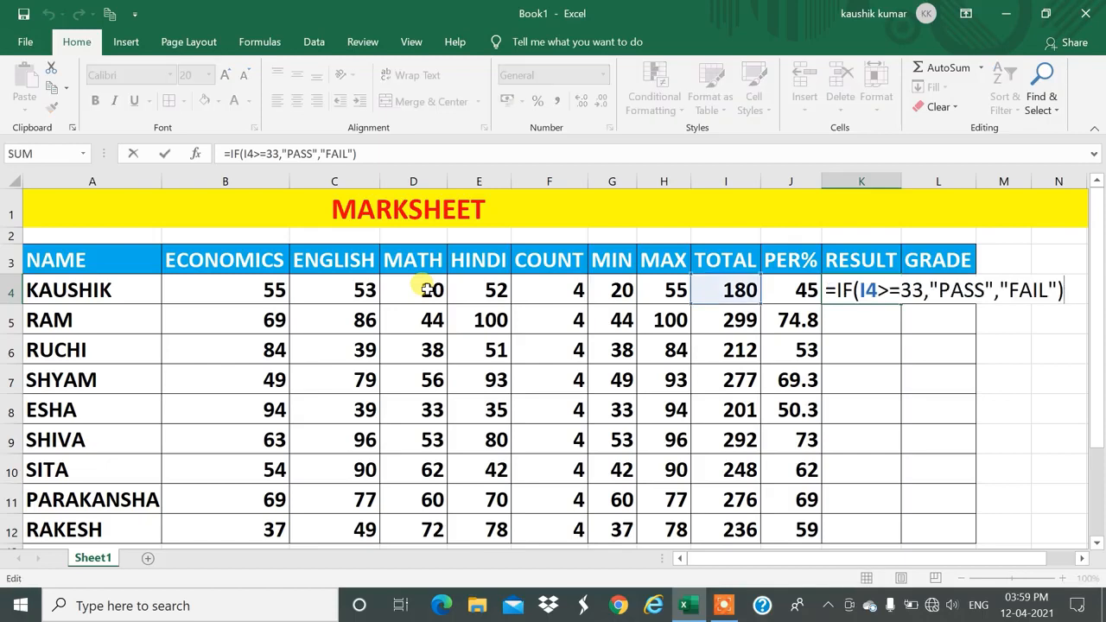
pyautogui.press('BackSpace')
pyautogui.press('BackSpace')
pyautogui.press('BackSpace')
pyautogui.press('BackSpace')
pyautogui.press('BackSpace')
pyautogui.press('BackSpace')
pyautogui.press('BackSpace')
pyautogui.press('BackSpace')
pyautogui.press('BackSpace')
pyautogui.press('BackSpace')
pyautogui.press('BackSpace')
pyautogui.press('BackSpace')
pyautogui.press('BackSpace')
pyautogui.press('BackSpace')
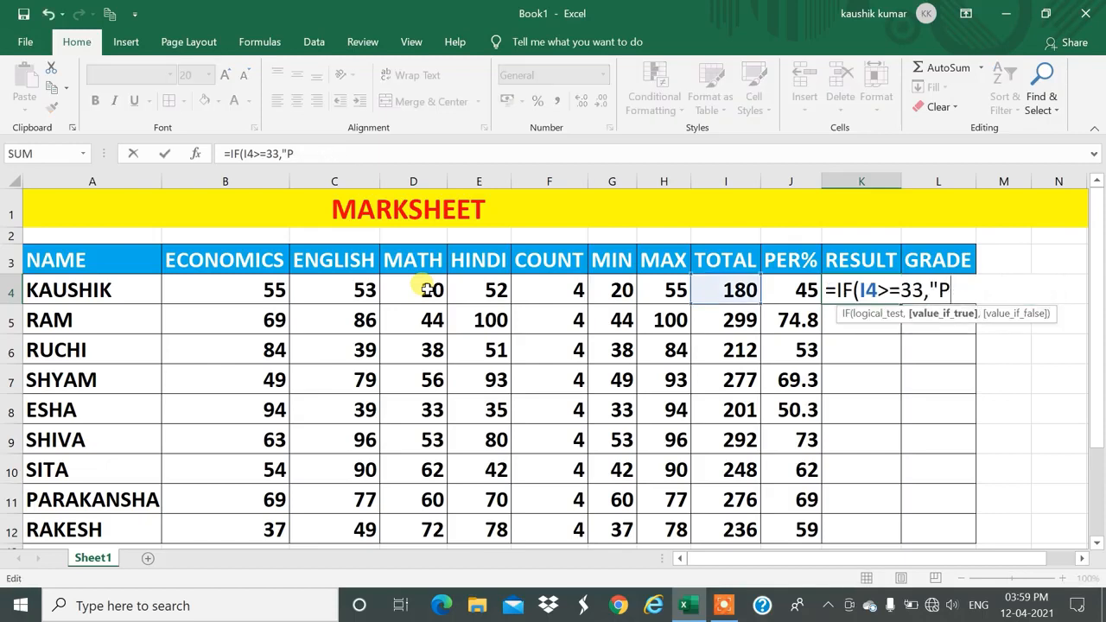
pyautogui.press('BackSpace')
pyautogui.press('BackSpace')
pyautogui.press('BackSpace')
pyautogui.press('BackSpace')
pyautogui.press('BackSpace')
pyautogui.press('BackSpace')
pyautogui.press('BackSpace')
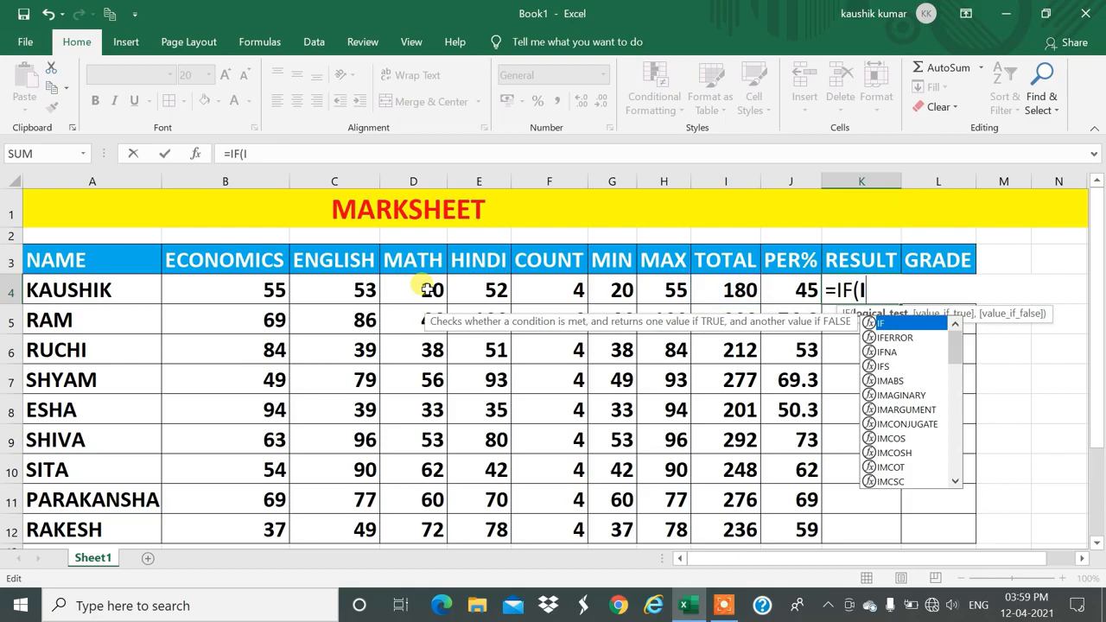
pyautogui.click(209, 297)
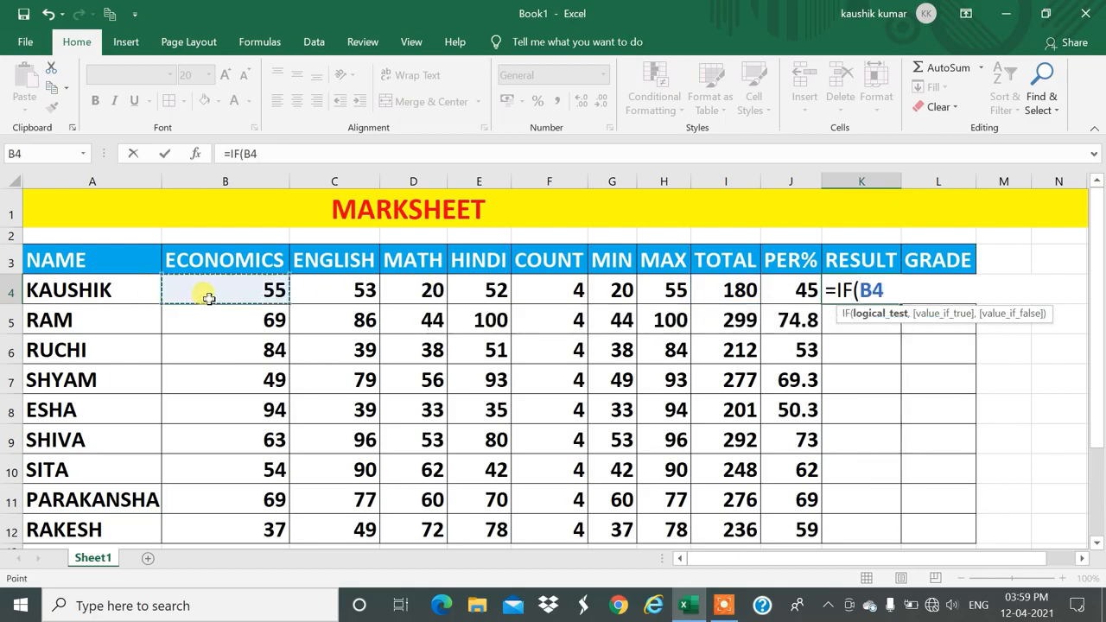
pyautogui.write('>]=')
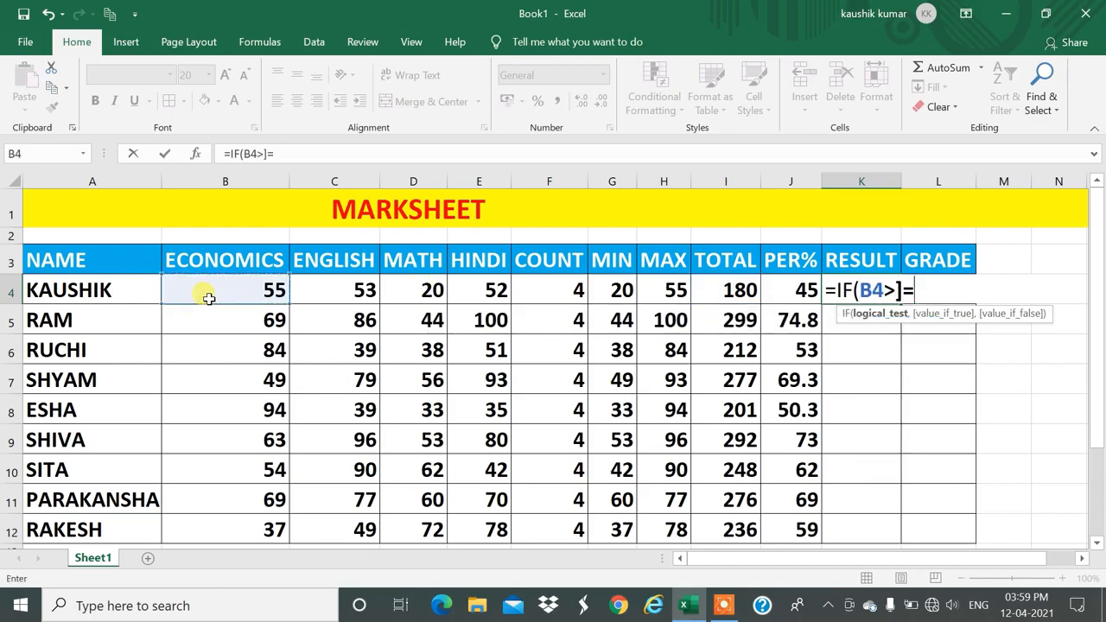
pyautogui.press('BackSpace')
pyautogui.press('BackSpace')
pyautogui.write('=33,')
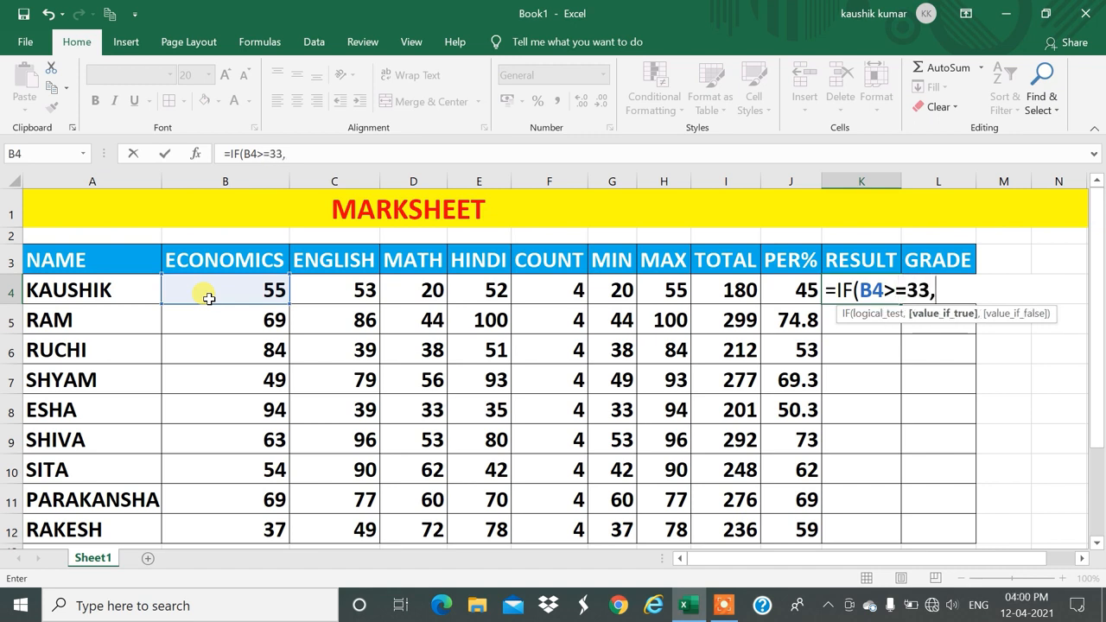
pyautogui.write('"PAS')
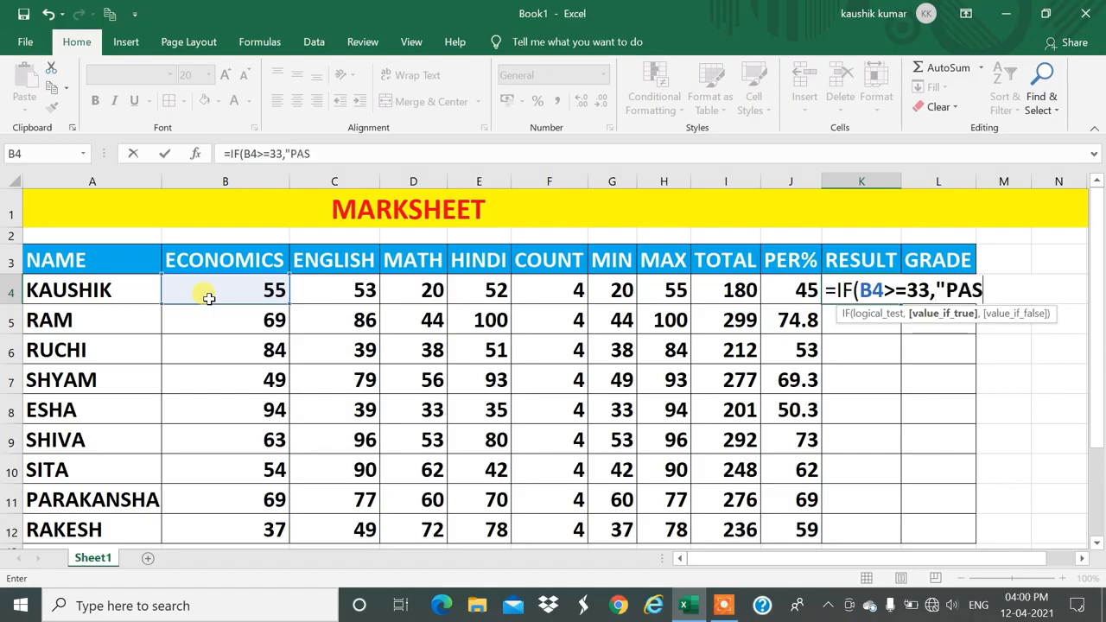
pyautogui.write('S",')
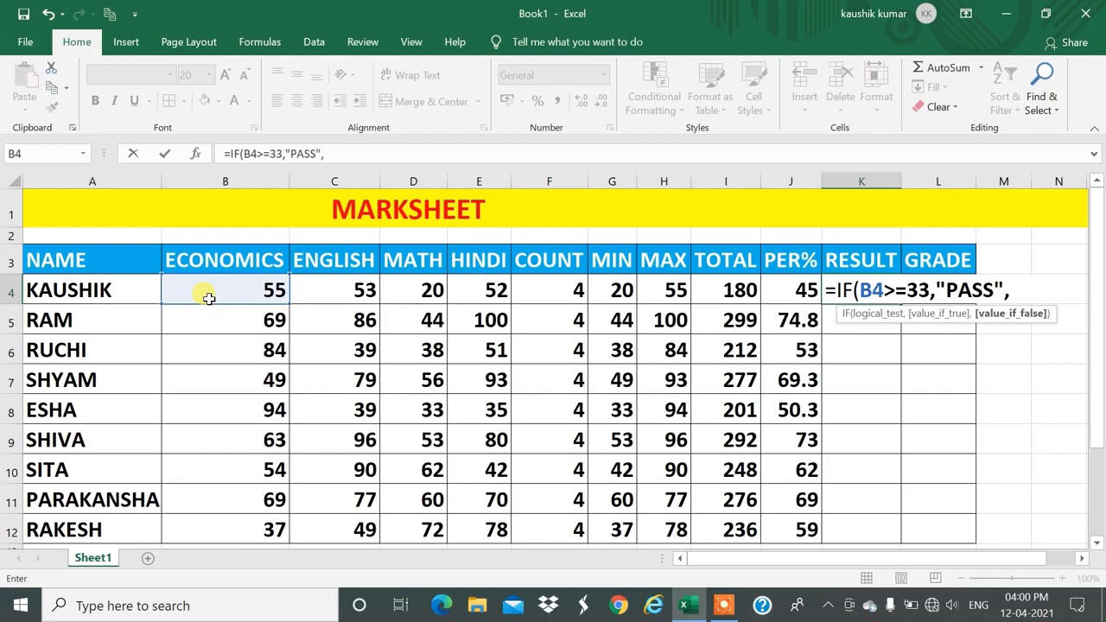
pyautogui.write('"FAIL"')
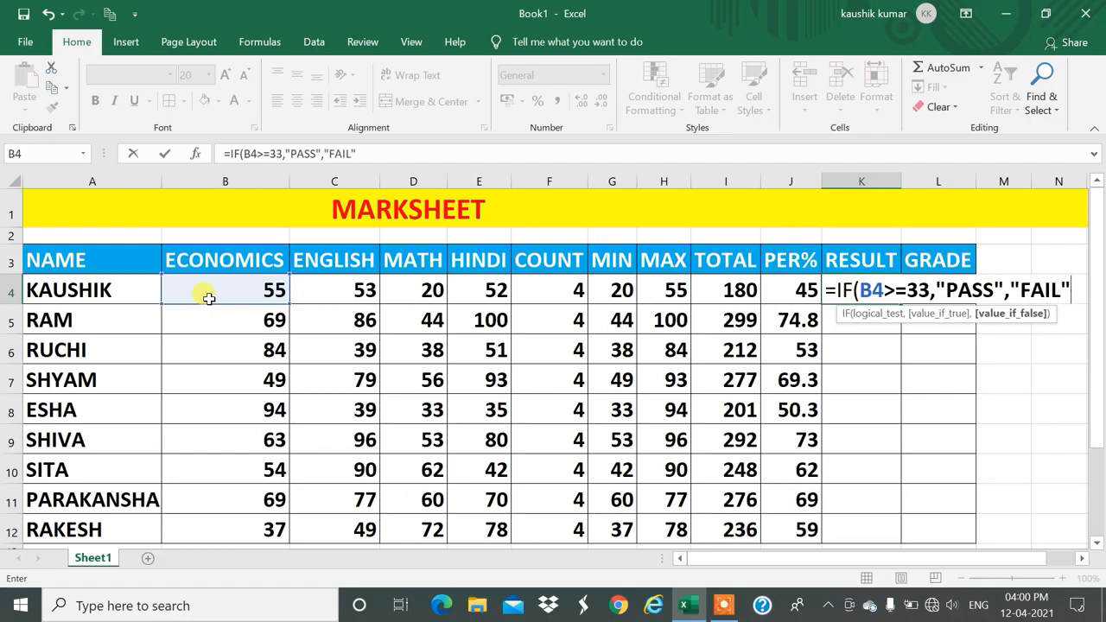
pyautogui.write(')')
pyautogui.press('Return')
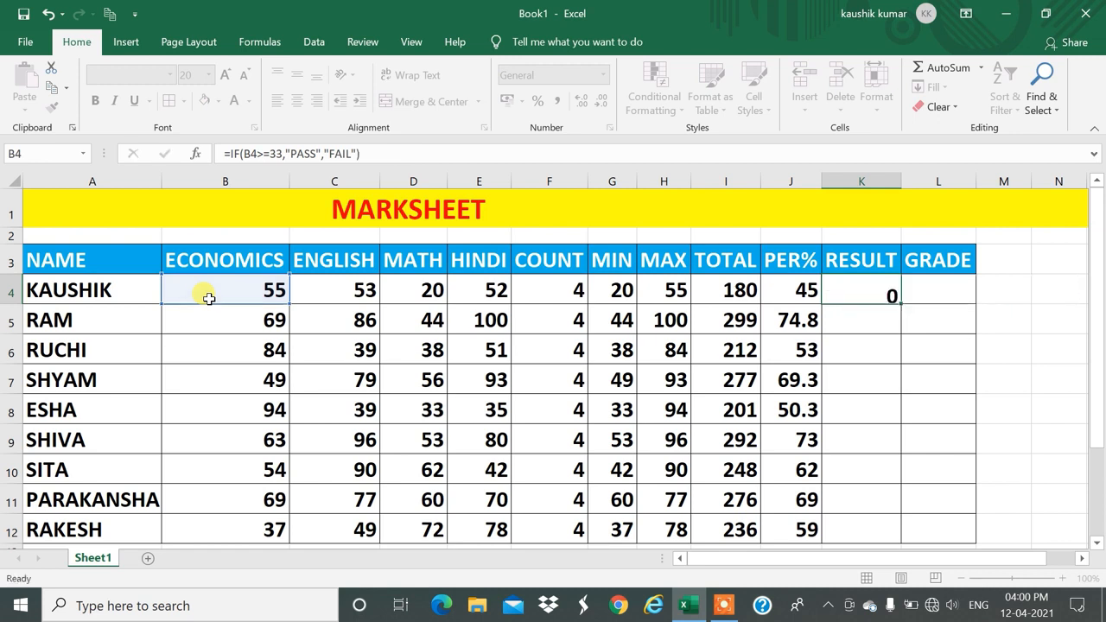
pyautogui.press('Up')
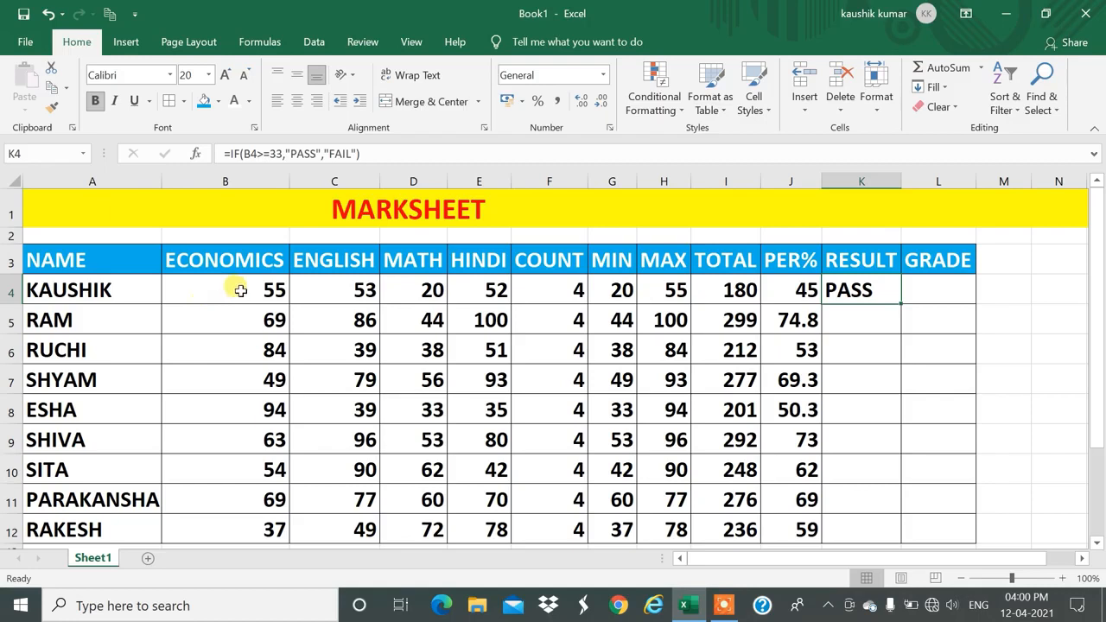
# Step: Set the first student's ECONOMICS mark in B4 to 20 to test the result formula
pyautogui.click(240, 291)
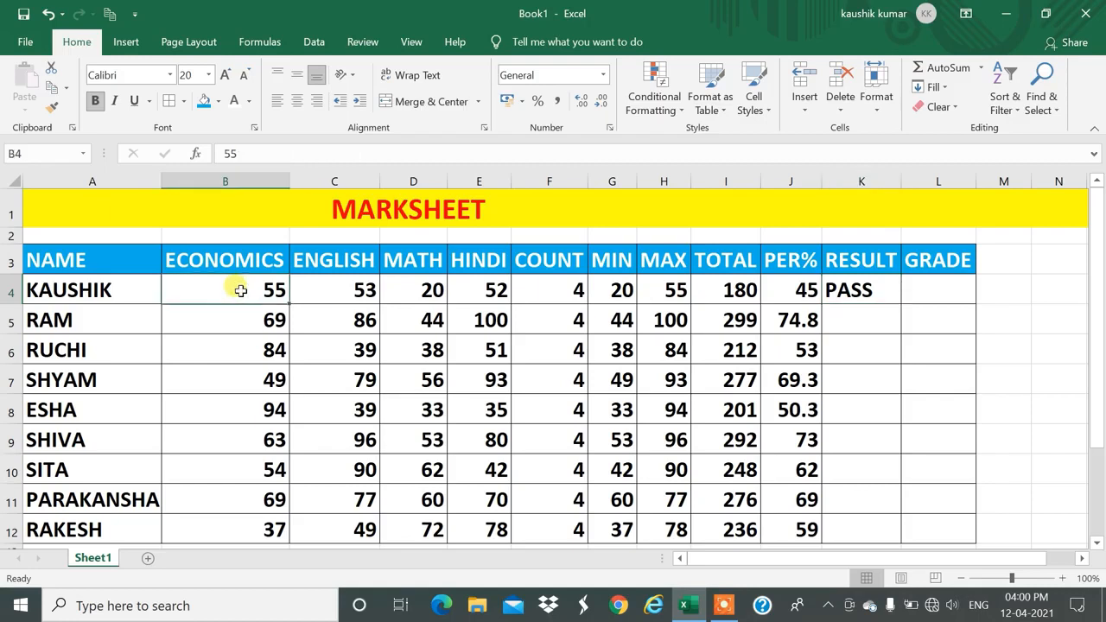
pyautogui.write('20')
pyautogui.press('Return')
pyautogui.press('Up')
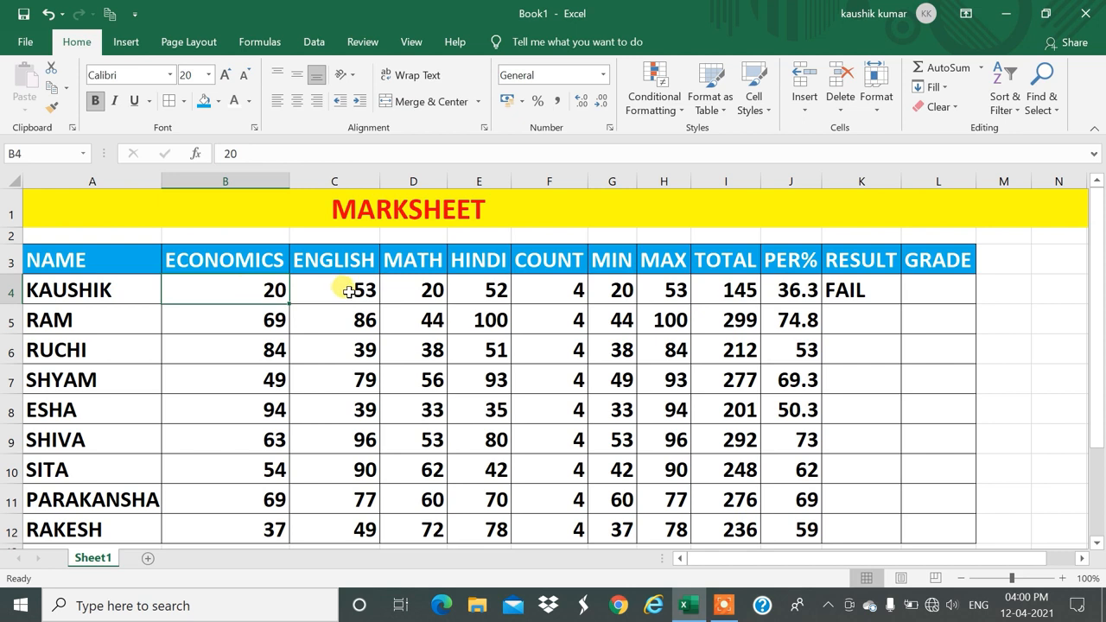
# Step: Set the first student's ECONOMICS mark in B4 to 50 and ENGLISH mark in C4 to 20
pyautogui.write('50')
pyautogui.press('Tab')
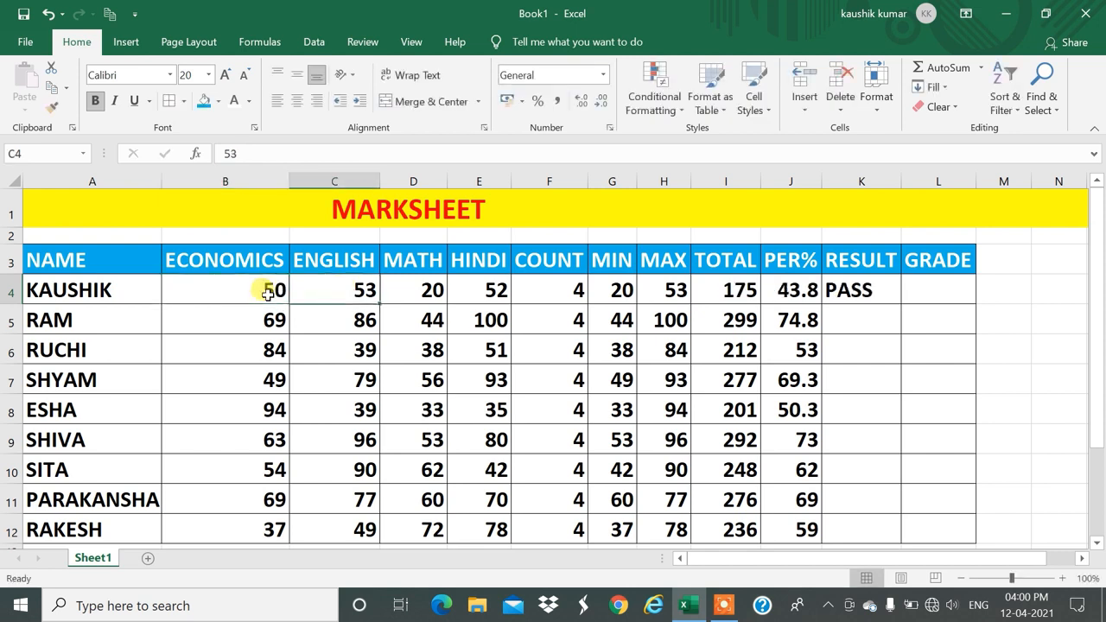
pyautogui.write('20')
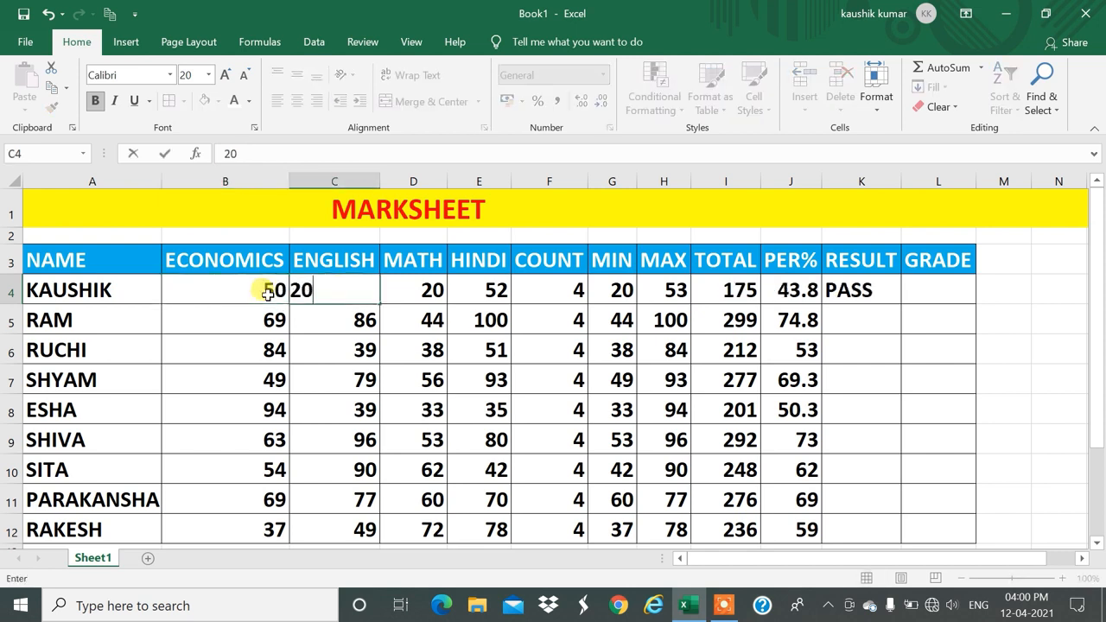
pyautogui.press('Return')
pyautogui.press('Up')
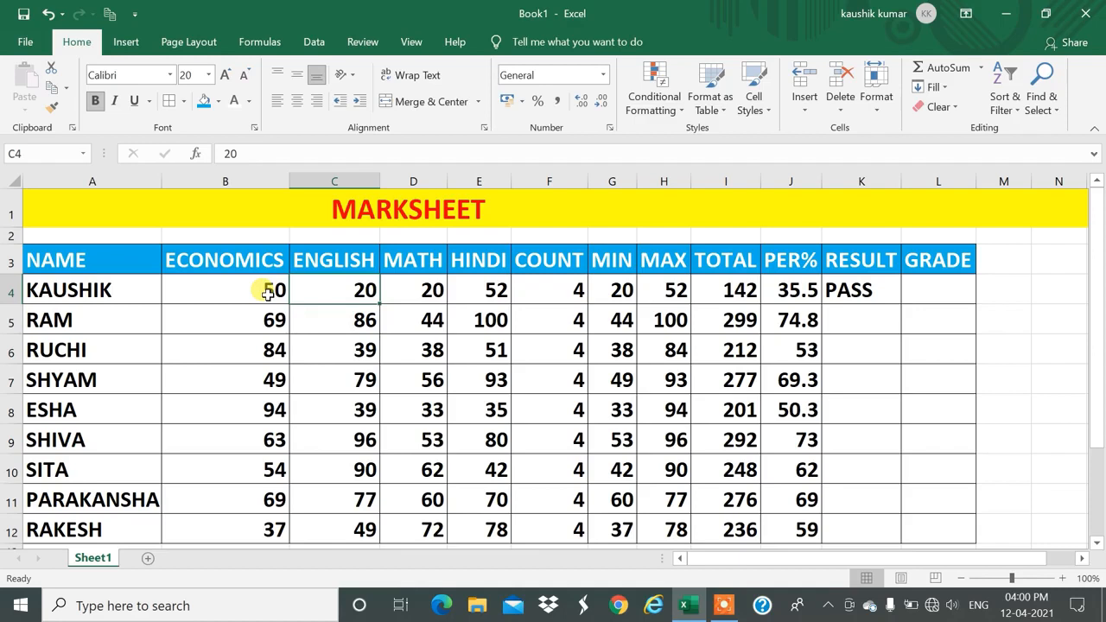
pyautogui.click(250, 294)
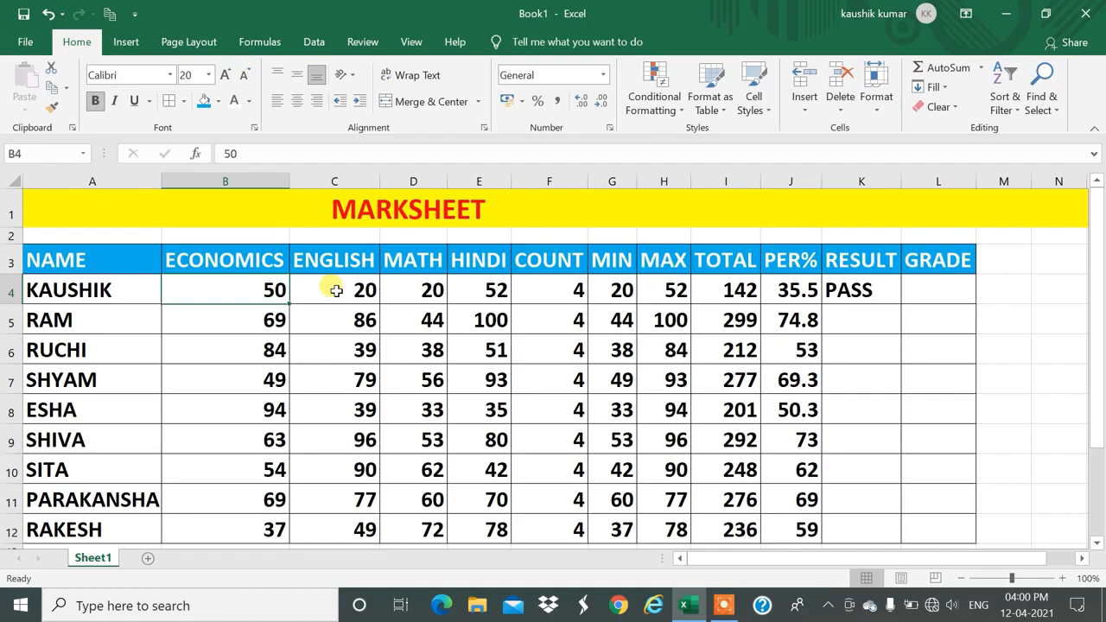
# Step: Open the K4 result formula for editing and trim it back to =IF(
pyautogui.click(849, 291)
pyautogui.doubleClick(849, 291)
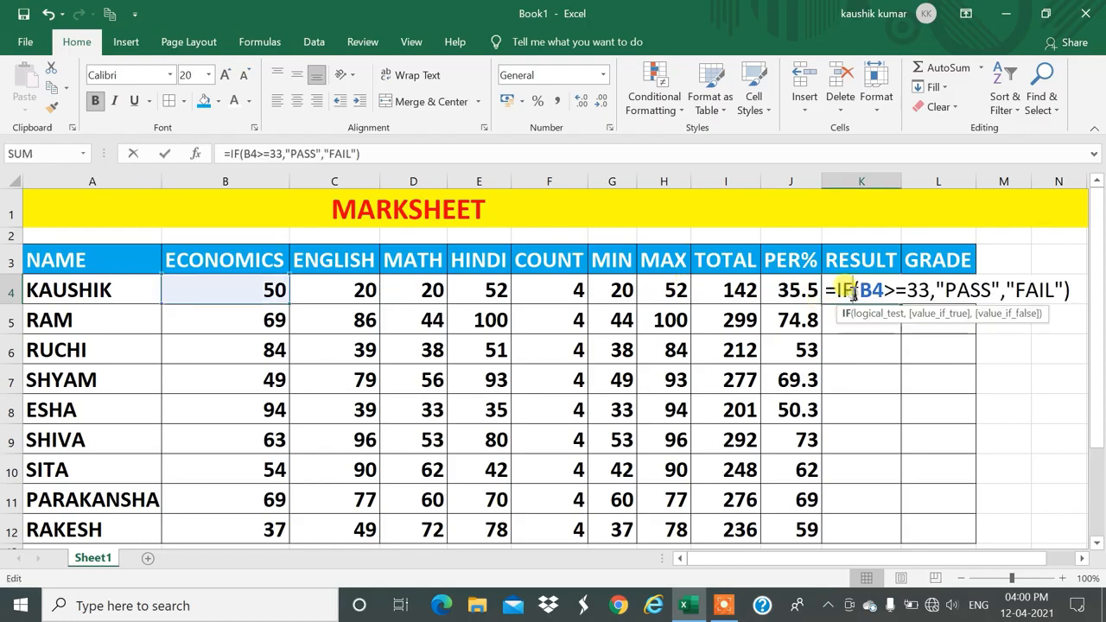
pyautogui.click(1072, 294)
pyautogui.press('BackSpace')
pyautogui.press('BackSpace')
pyautogui.press('BackSpace')
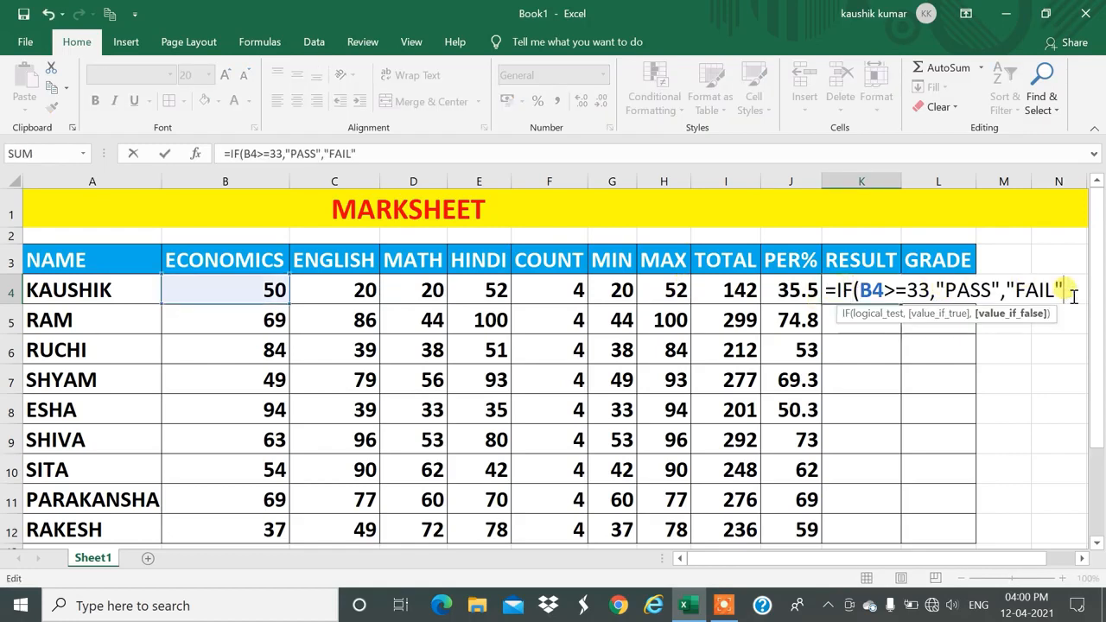
pyautogui.press('BackSpace')
pyautogui.press('BackSpace')
pyautogui.press('BackSpace')
pyautogui.press('BackSpace')
pyautogui.press('BackSpace')
pyautogui.press('BackSpace')
pyautogui.press('BackSpace')
pyautogui.press('BackSpace')
pyautogui.press('BackSpace')
pyautogui.press('BackSpace')
pyautogui.press('BackSpace')
pyautogui.press('BackSpace')
pyautogui.press('BackSpace')
pyautogui.press('BackSpace')
pyautogui.press('BackSpace')
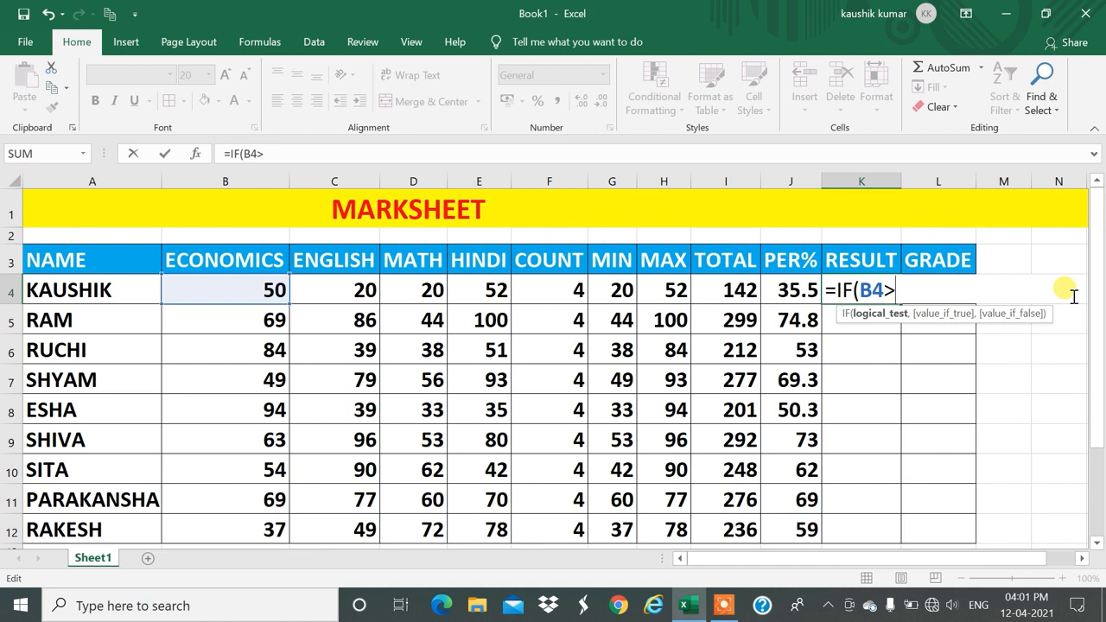
pyautogui.press('BackSpace')
pyautogui.press('BackSpace')
pyautogui.press('BackSpace')
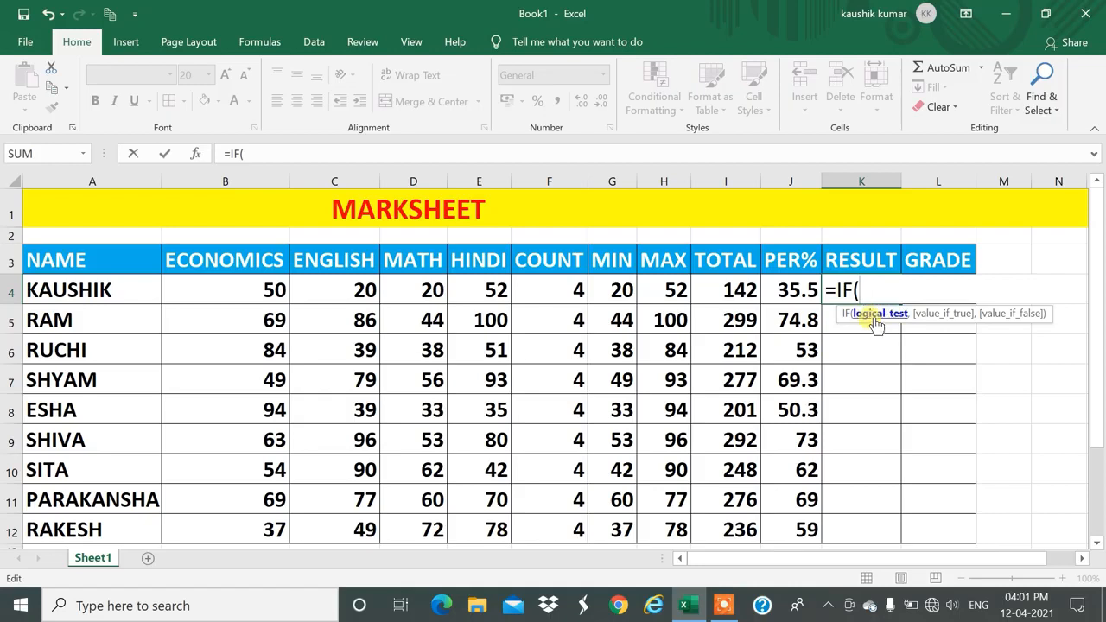
# Step: Nest an AND function as the logical test of the IF formula in K4
pyautogui.write('AND')
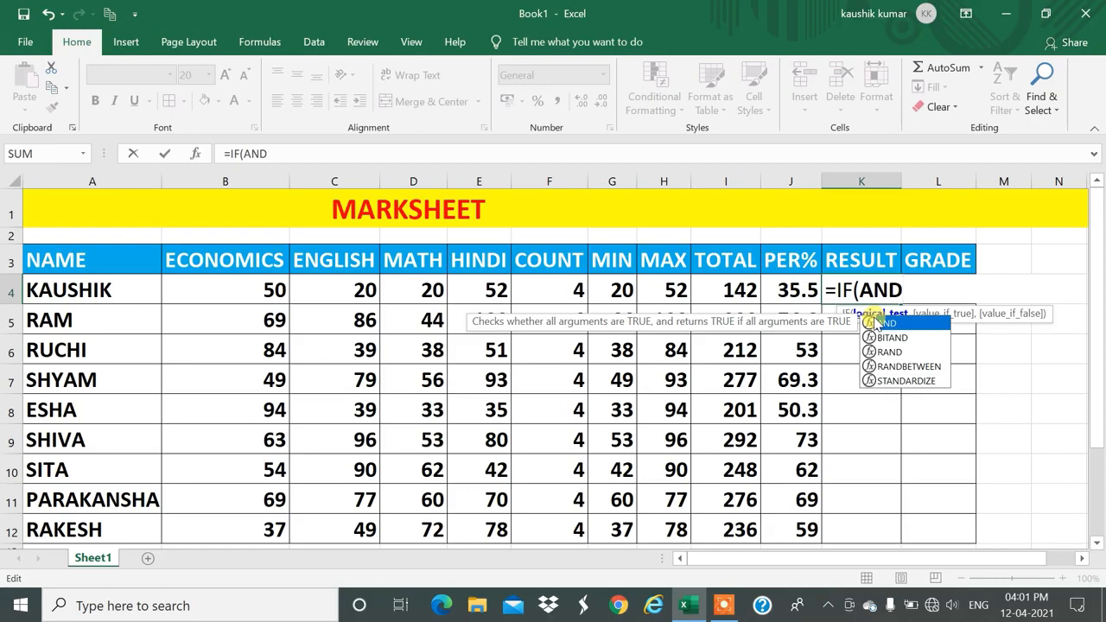
pyautogui.doubleClick(875, 322)
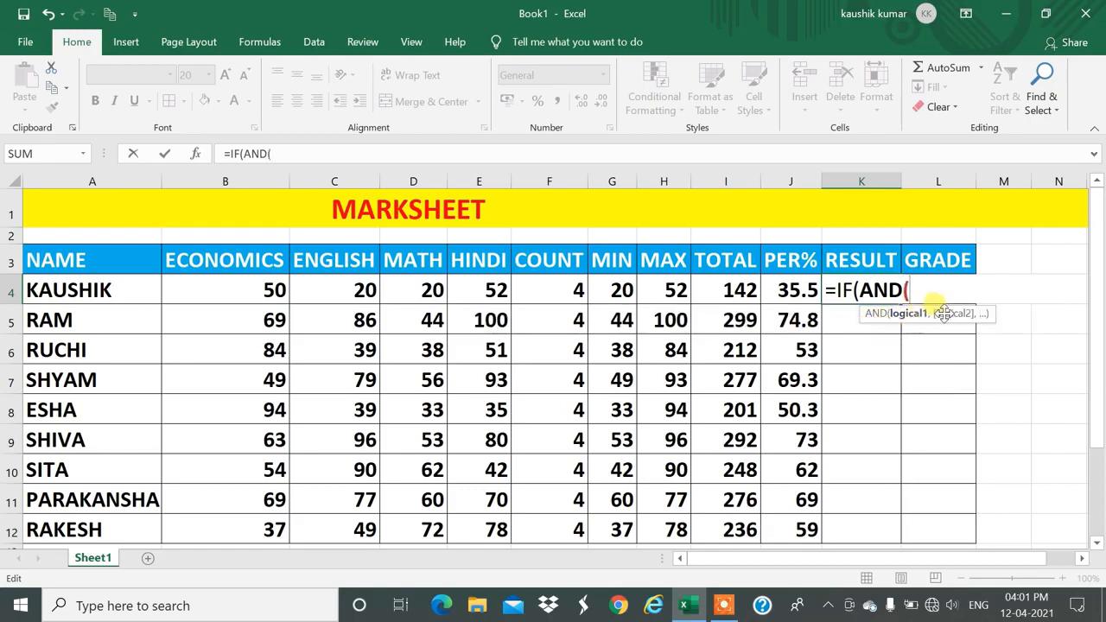
pyautogui.write(',,,,,')
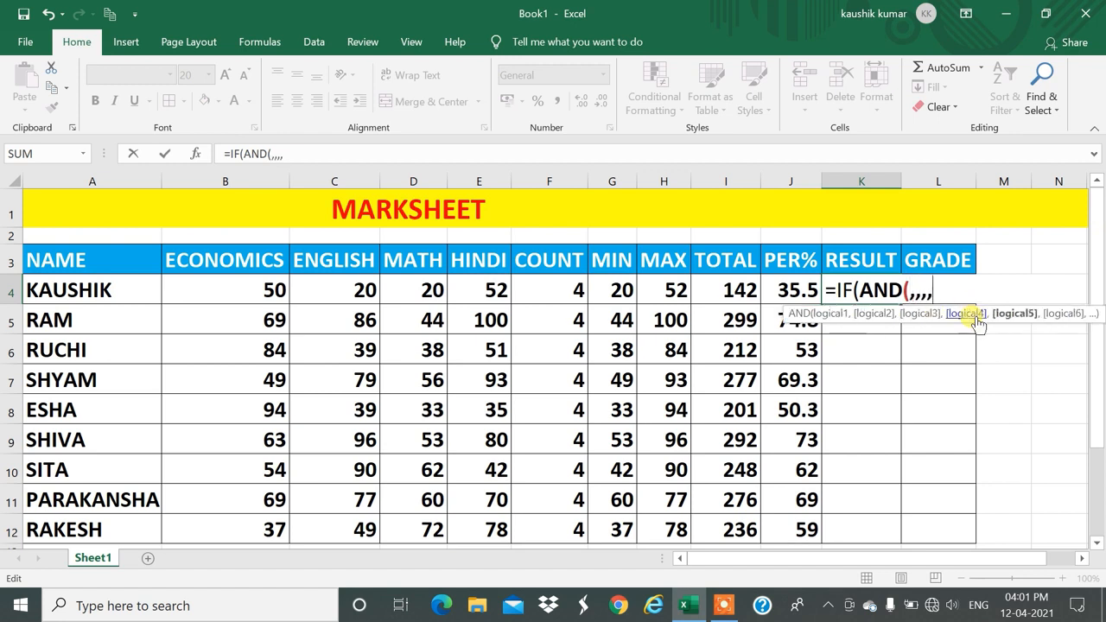
pyautogui.press('BackSpace')
pyautogui.press('BackSpace')
pyautogui.press('BackSpace')
pyautogui.press('BackSpace')
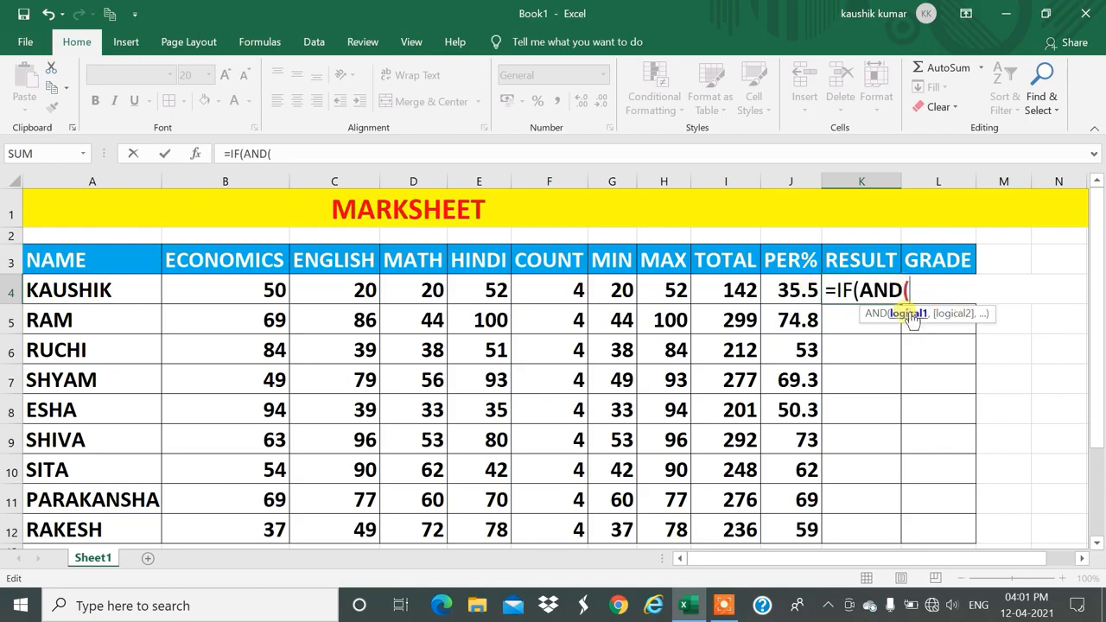
# Step: Add the conditions B4>=33, C4>=33, D4>=33 and E4>=33 to the AND function and close it
pyautogui.click(243, 295)
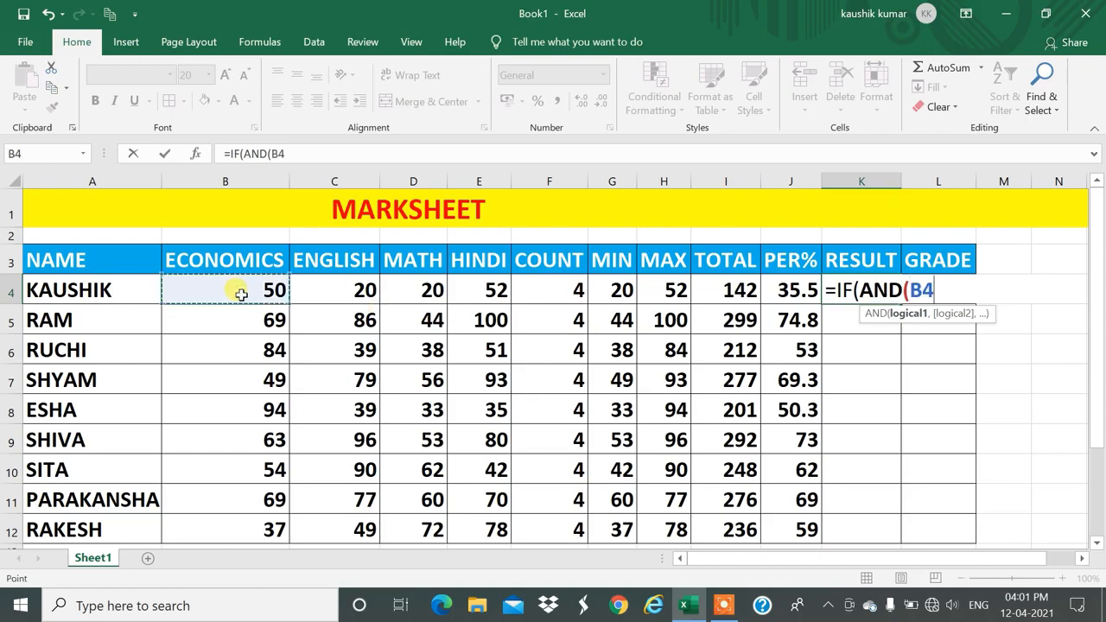
pyautogui.write('>=33')
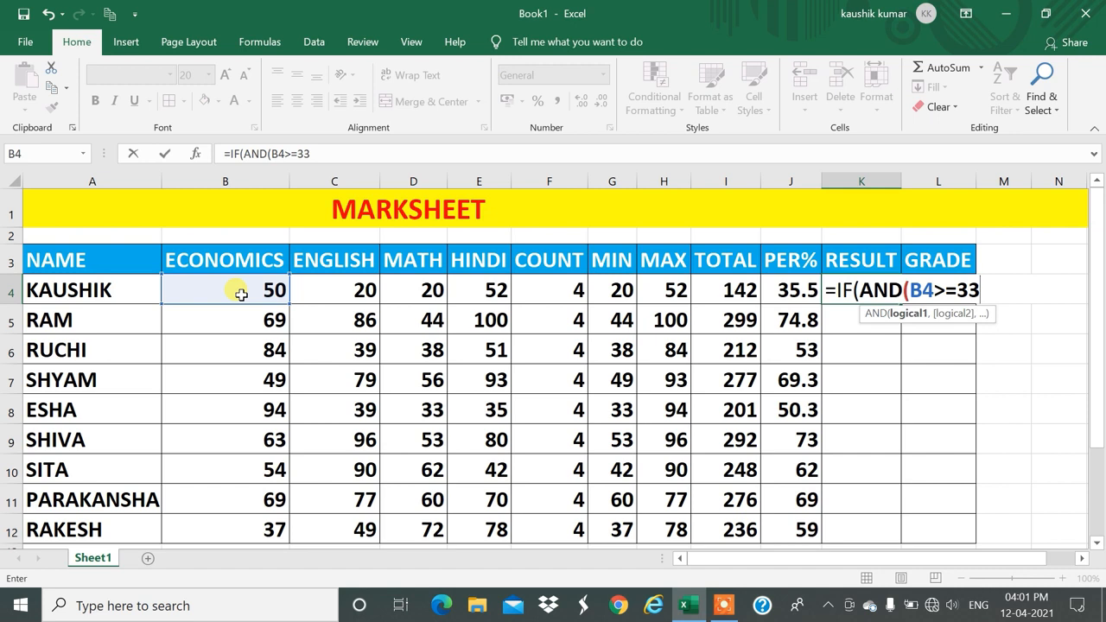
pyautogui.write(',')
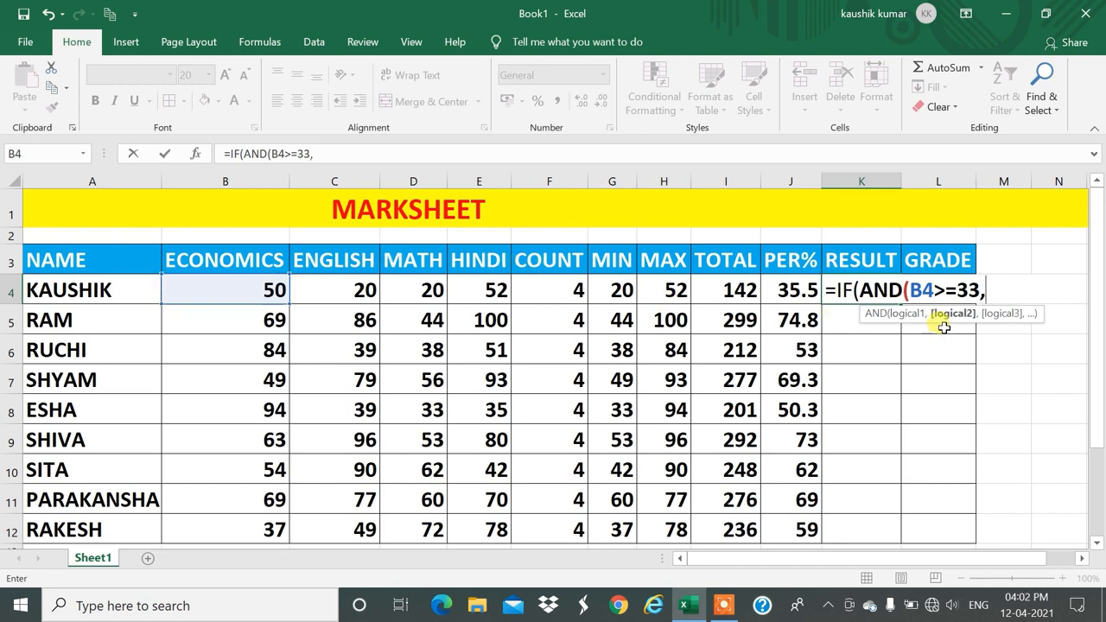
pyautogui.click(334, 292)
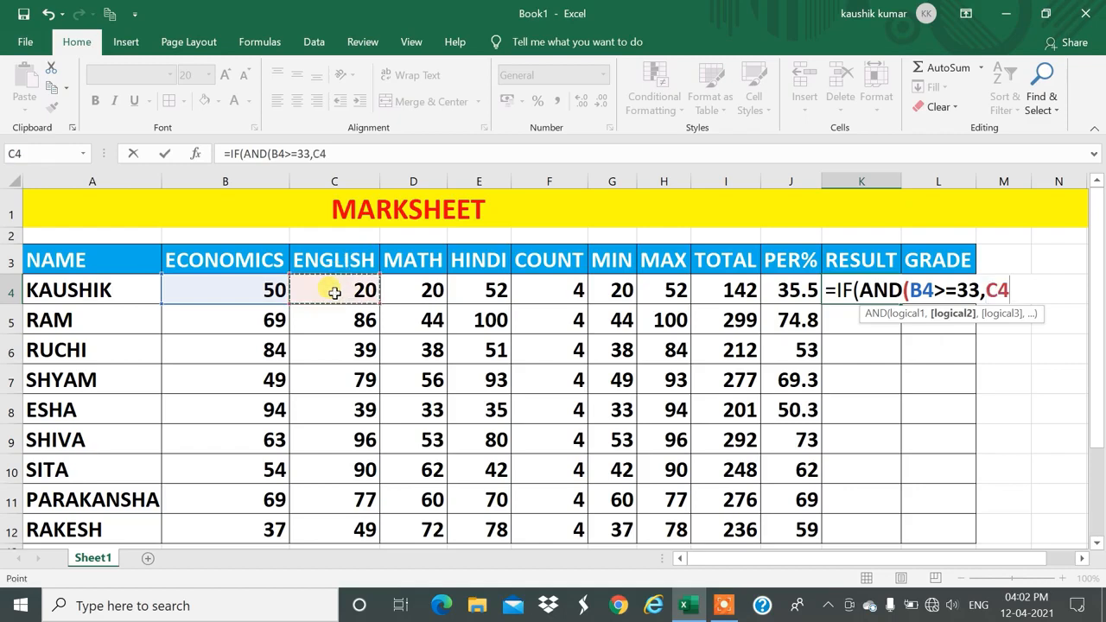
pyautogui.write('>=33,')
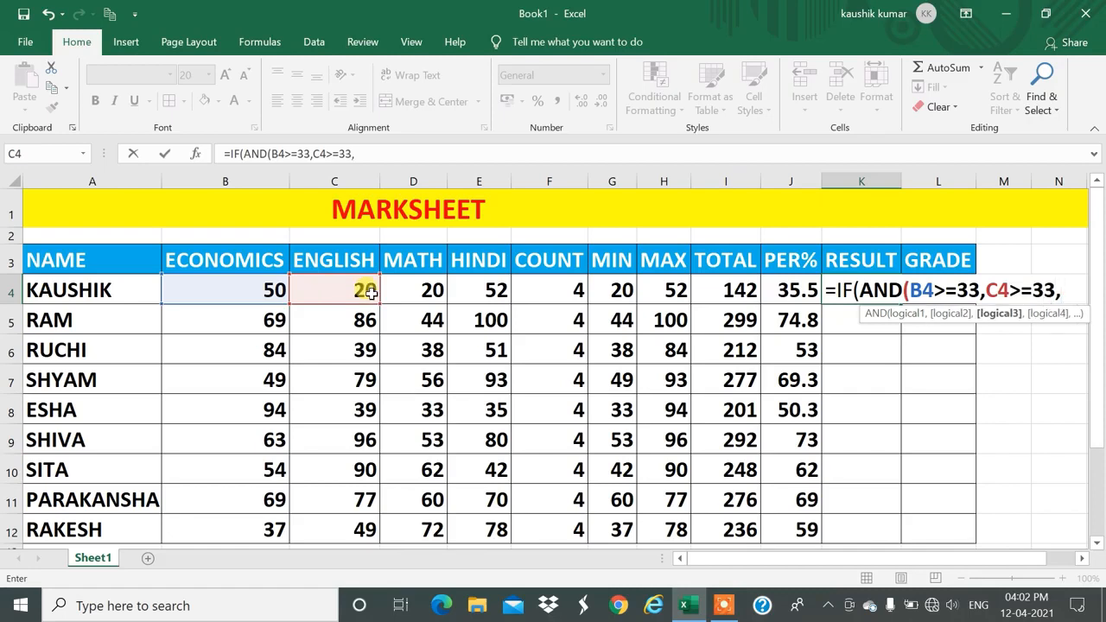
pyautogui.click(431, 288)
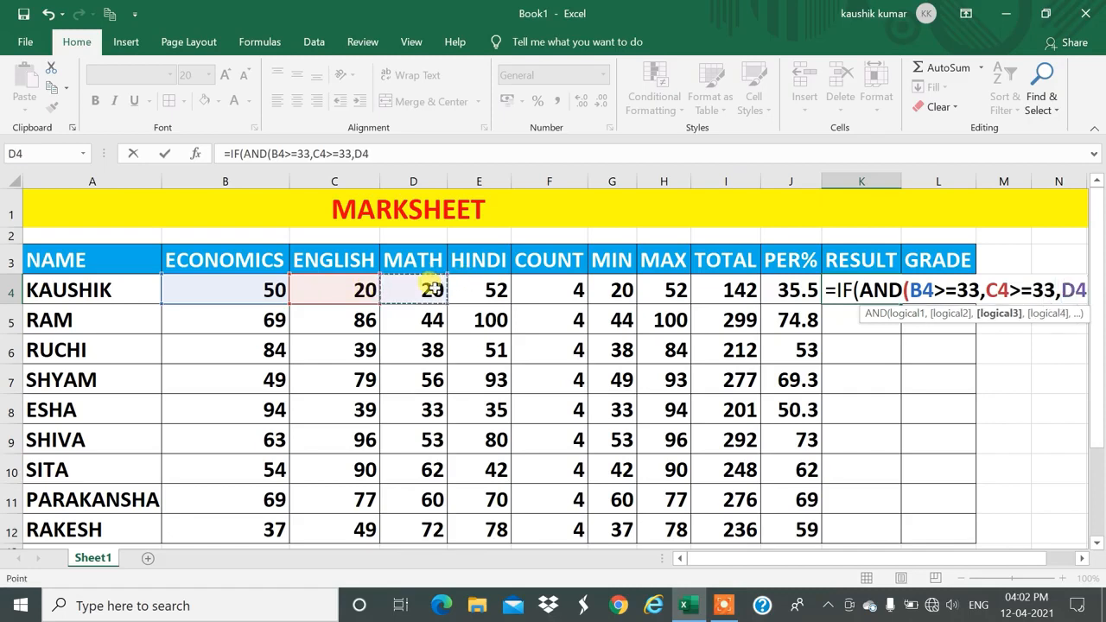
pyautogui.write('>=')
pyautogui.write('33.')
pyautogui.press('BackSpace')
pyautogui.write(',')
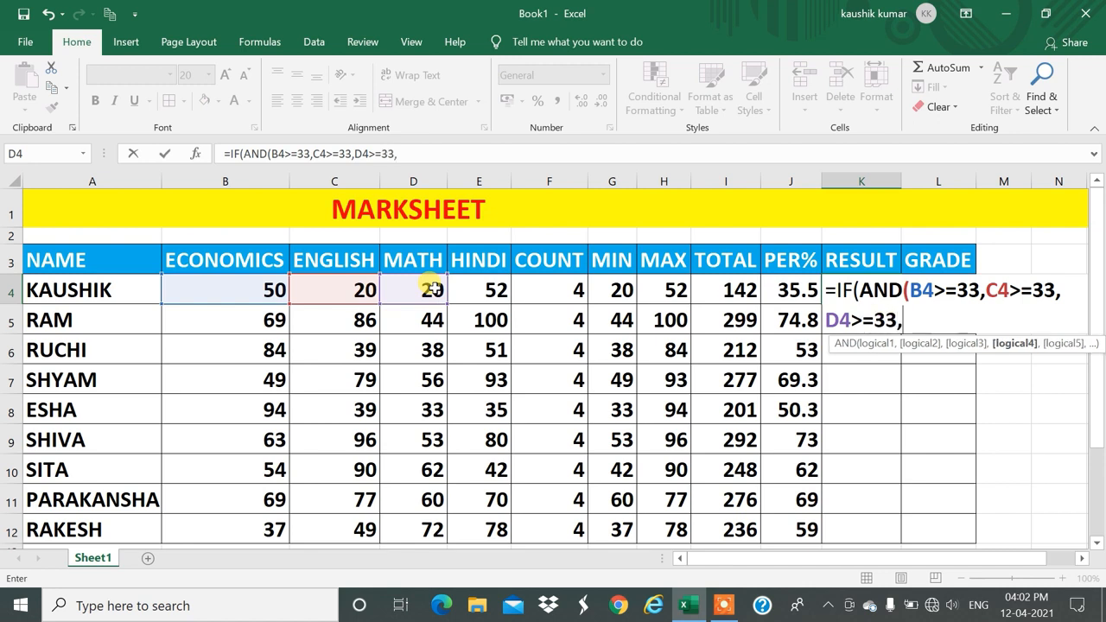
pyautogui.click(488, 291)
pyautogui.write('>=33)')
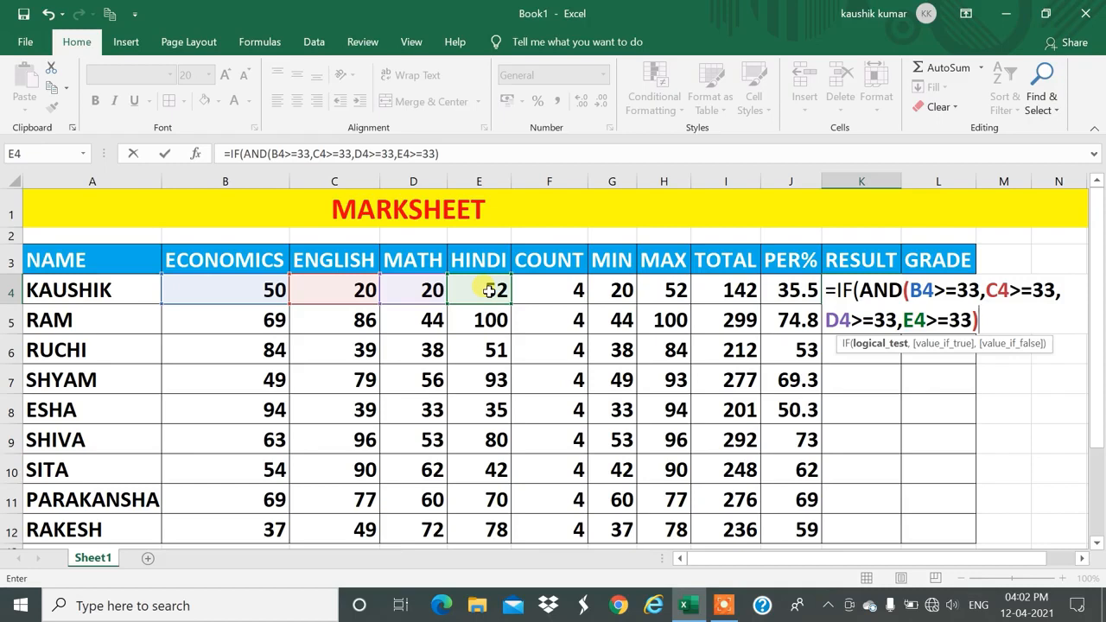
# Step: Complete the K4 formula with "PASS" as the value if true and "FAIL" as the value if false
pyautogui.write(',')
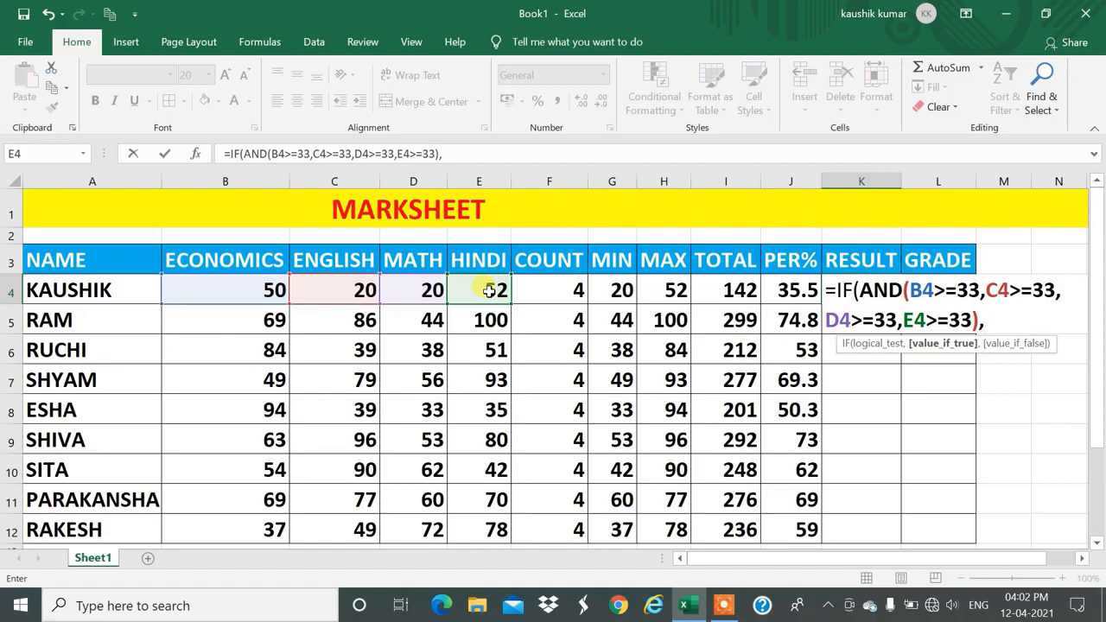
pyautogui.write('"PAS')
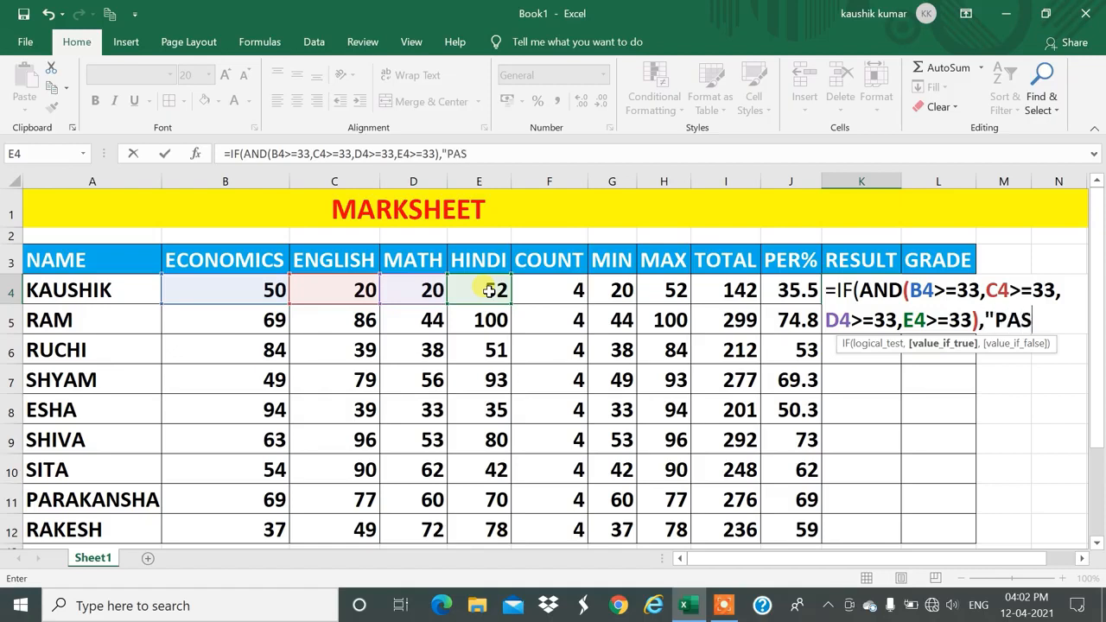
pyautogui.write('S",')
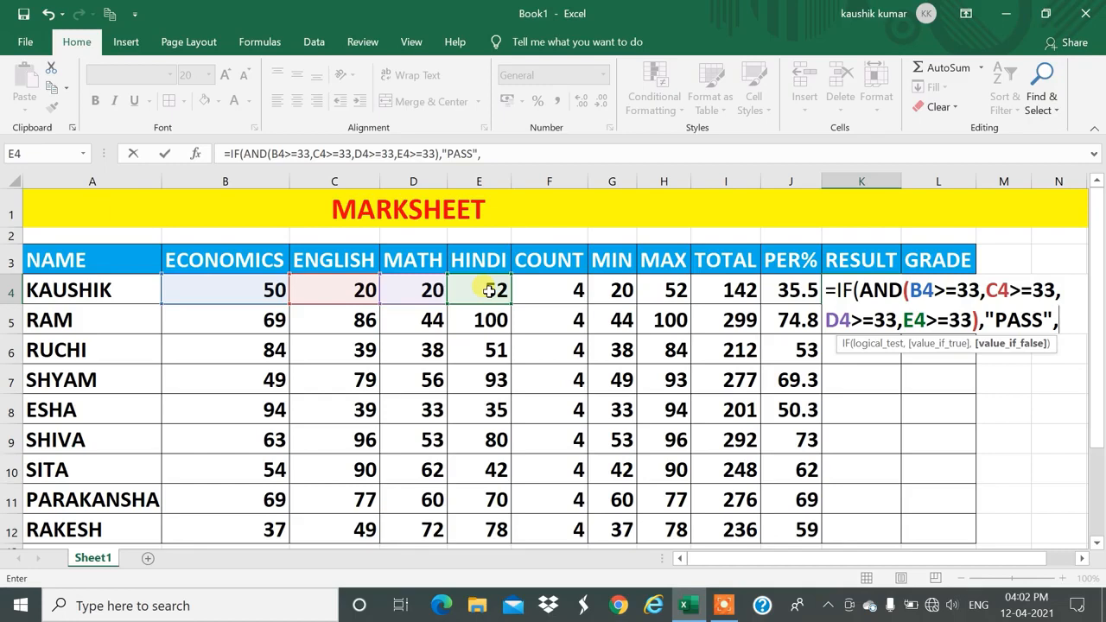
pyautogui.write('"FAIL')
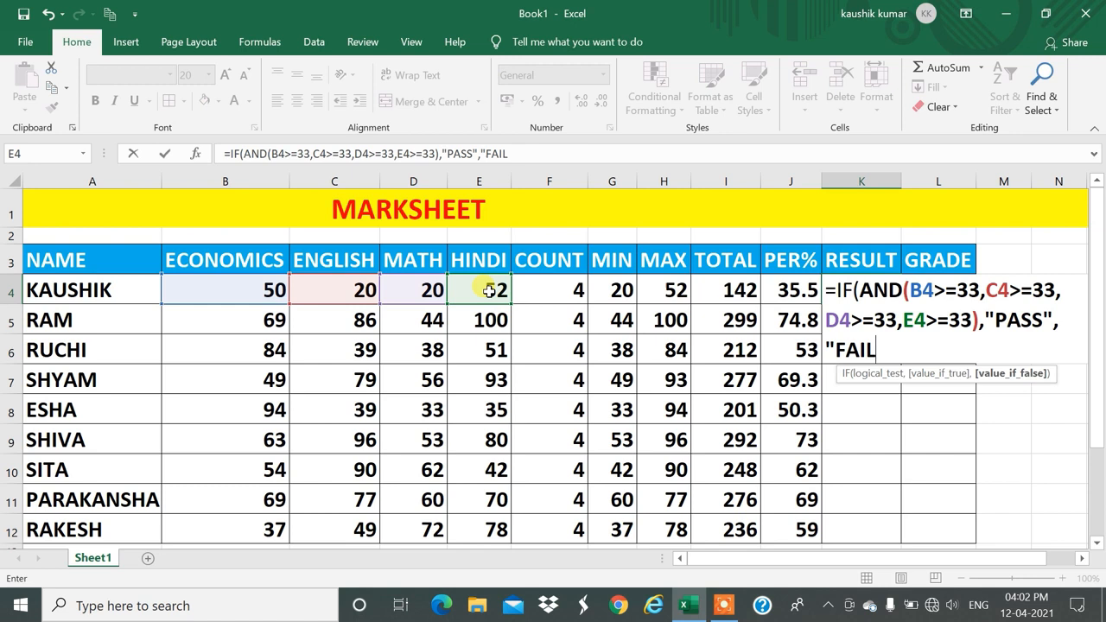
pyautogui.write('")')
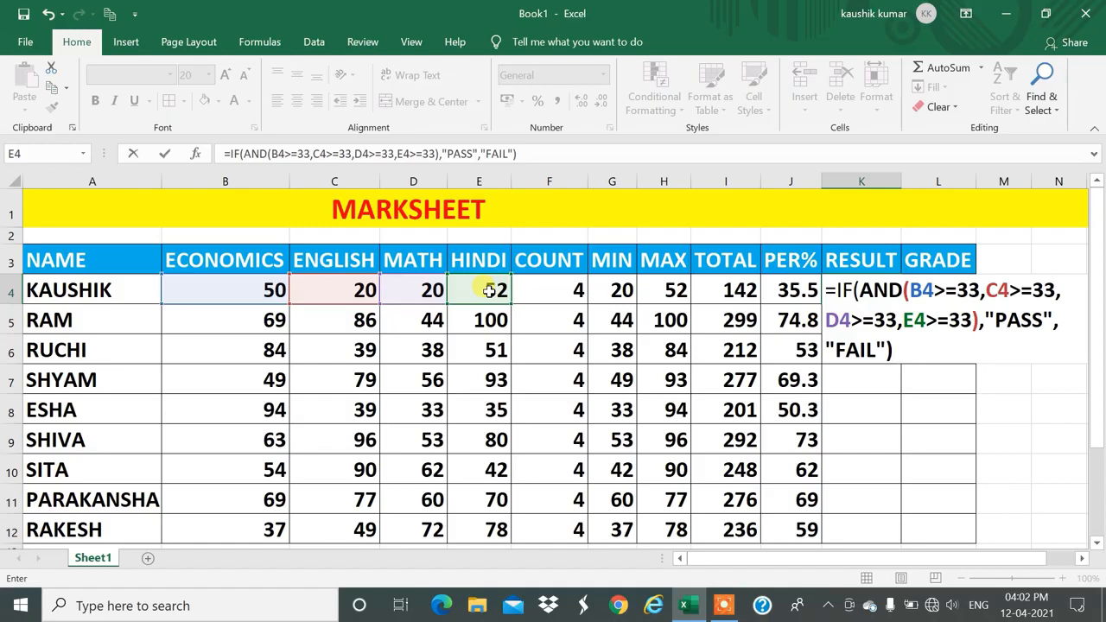
pyautogui.press('Return')
pyautogui.press('Up')
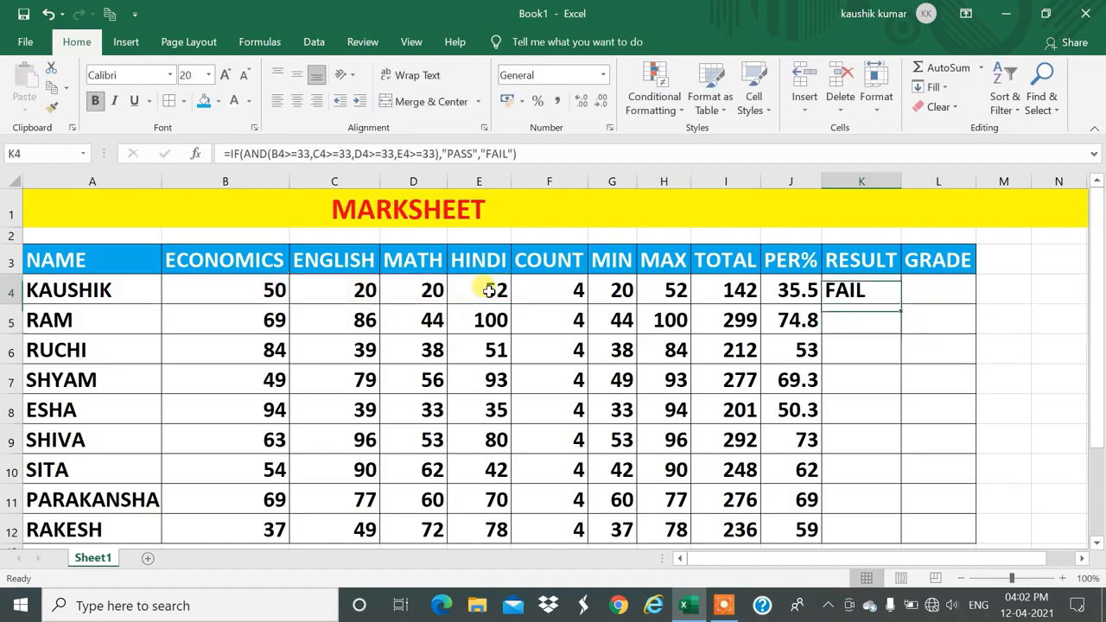
# Step: Set the first student's MATH mark in D4 to 55
pyautogui.press('Left')
pyautogui.press('Left')
pyautogui.press('Left')
pyautogui.press('Left')
pyautogui.press('Left')
pyautogui.press('Left')
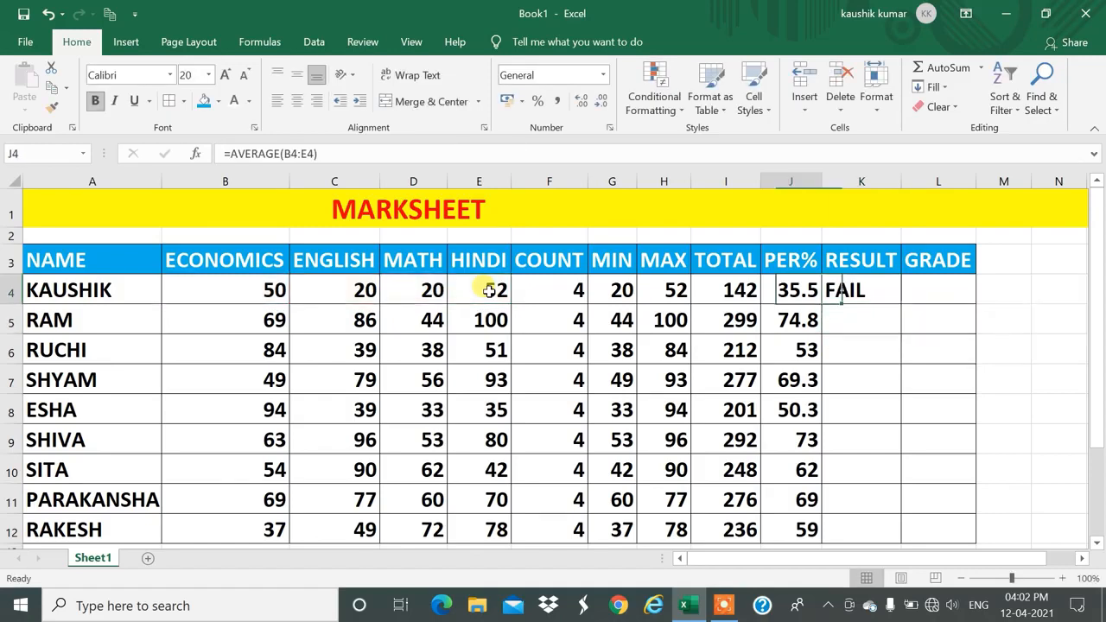
pyautogui.press('Left')
pyautogui.press('Left')
pyautogui.press('Right')
pyautogui.press('Right')
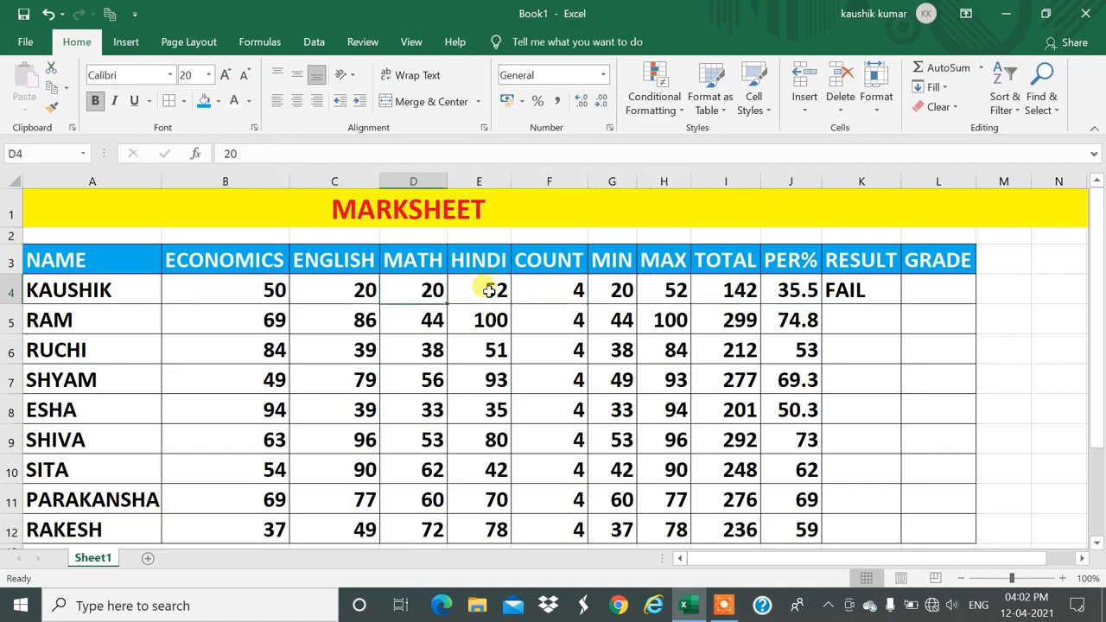
pyautogui.write('55')
pyautogui.press('Return')
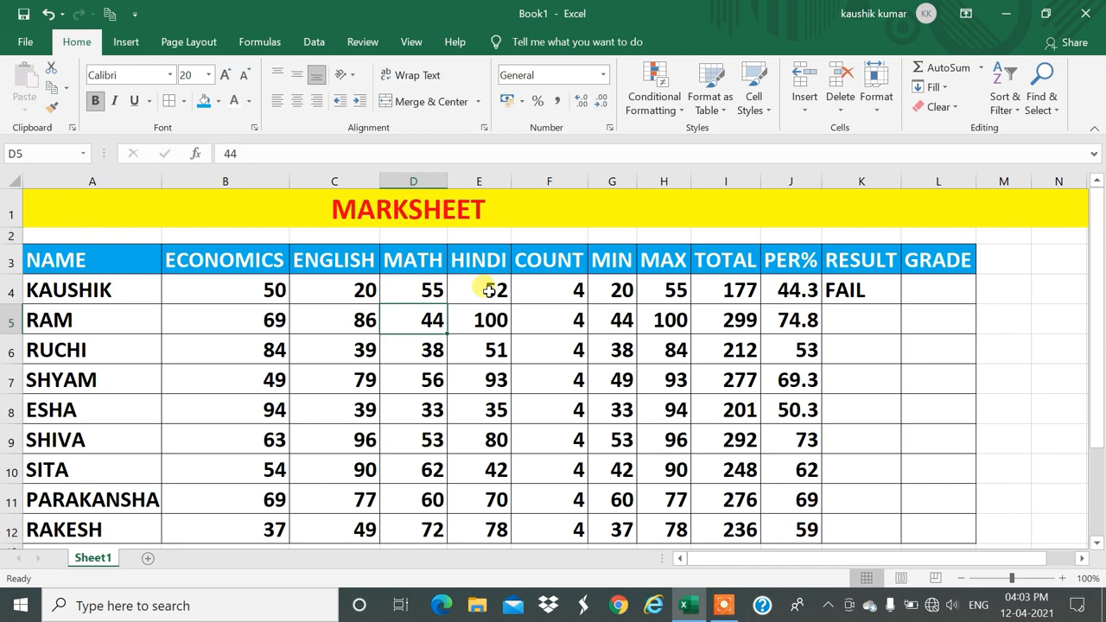
# Step: Check the first student's result in K4 against the changed MATH mark
pyautogui.press('Up')
pyautogui.press('Right')
pyautogui.press('Right')
pyautogui.press('Right')
pyautogui.press('Right')
pyautogui.press('Right')
pyautogui.press('Right')
pyautogui.press('Right')
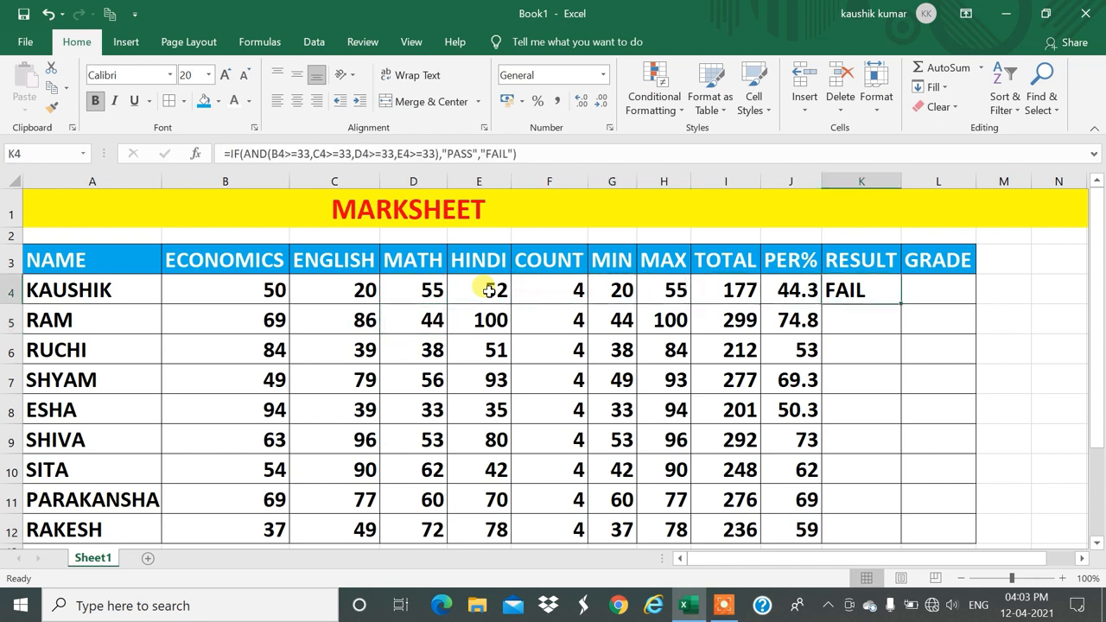
# Step: Set the first student's ENGLISH mark in C4 to 55
pyautogui.press('Left')
pyautogui.press('Left')
pyautogui.press('Left')
pyautogui.press('Left')
pyautogui.press('Left')
pyautogui.press('Left')
pyautogui.press('Left')
pyautogui.press('Left')
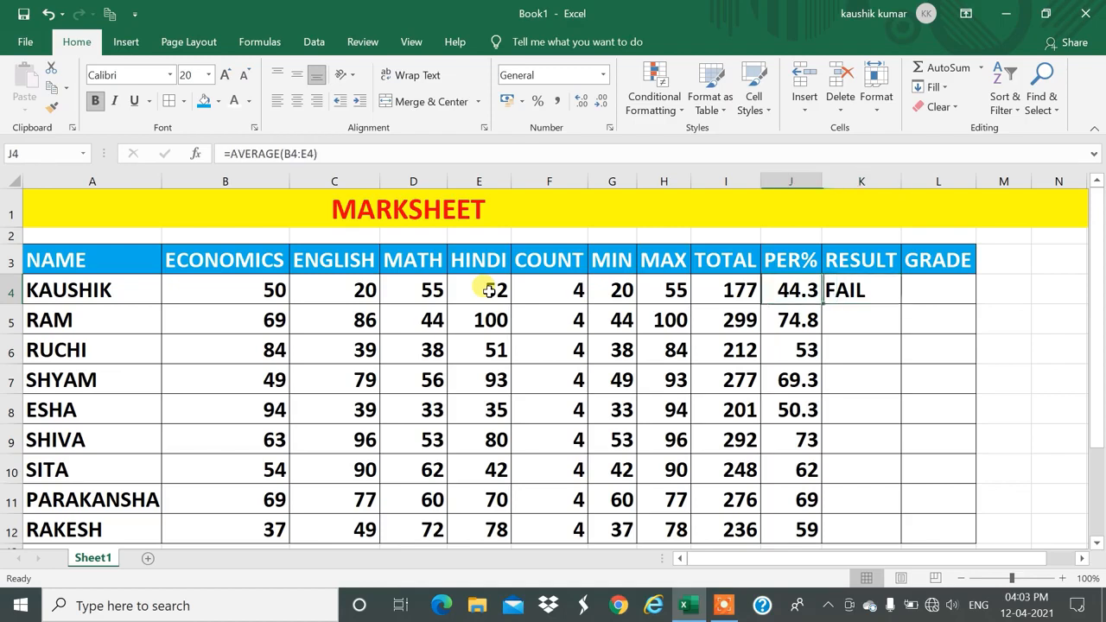
pyautogui.write('55')
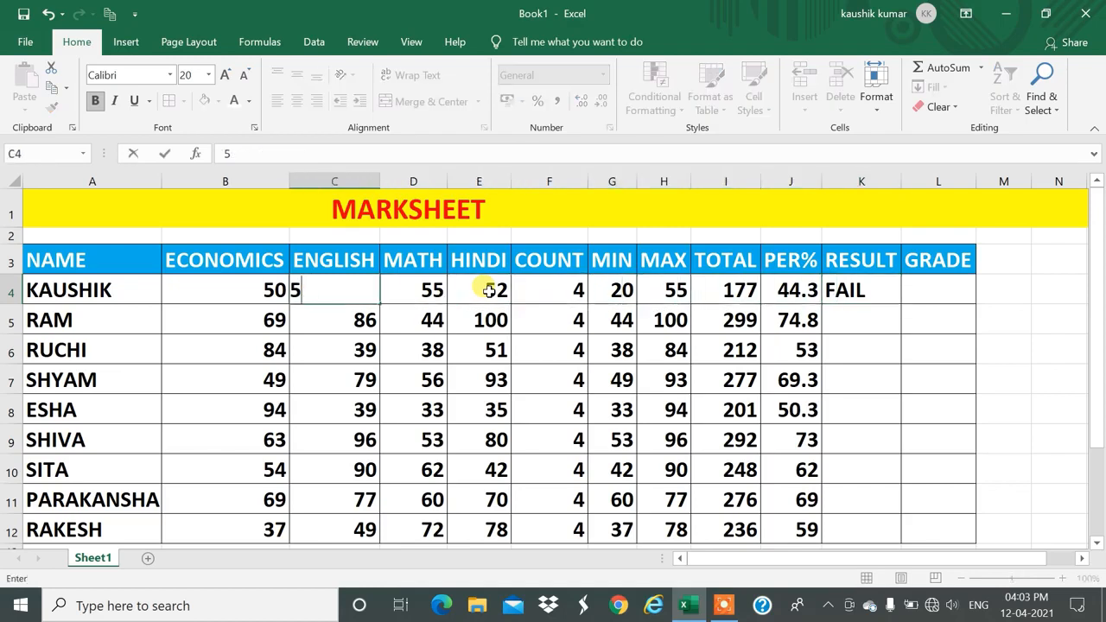
pyautogui.press('Return')
pyautogui.press('Up')
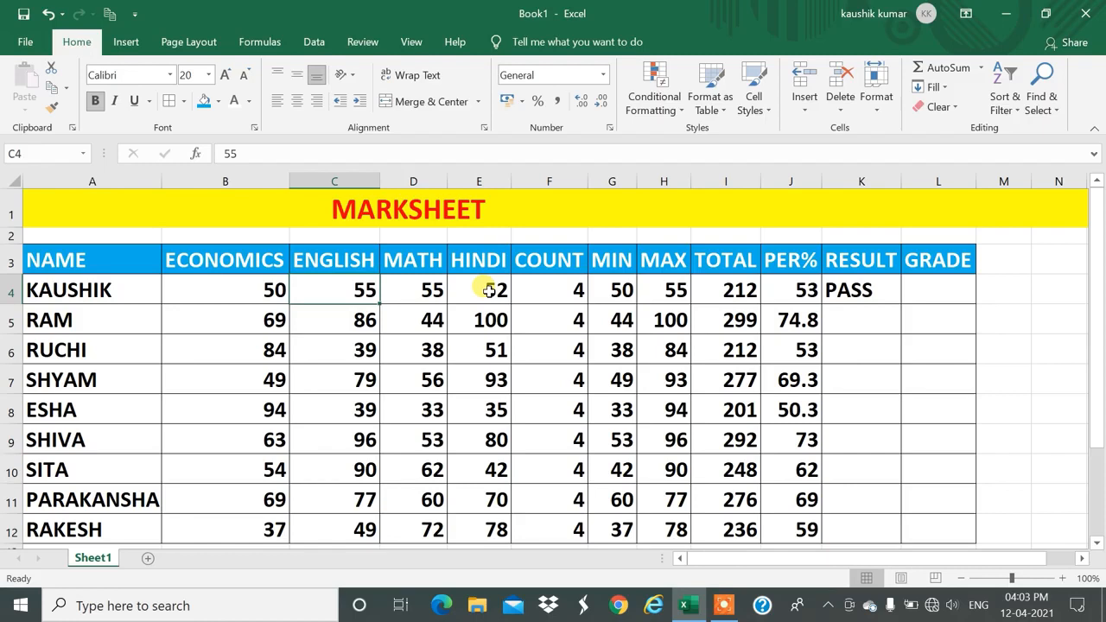
# Step: Review the first student's marks and the four AND conditions in the K4 result formula
pyautogui.press('Left')
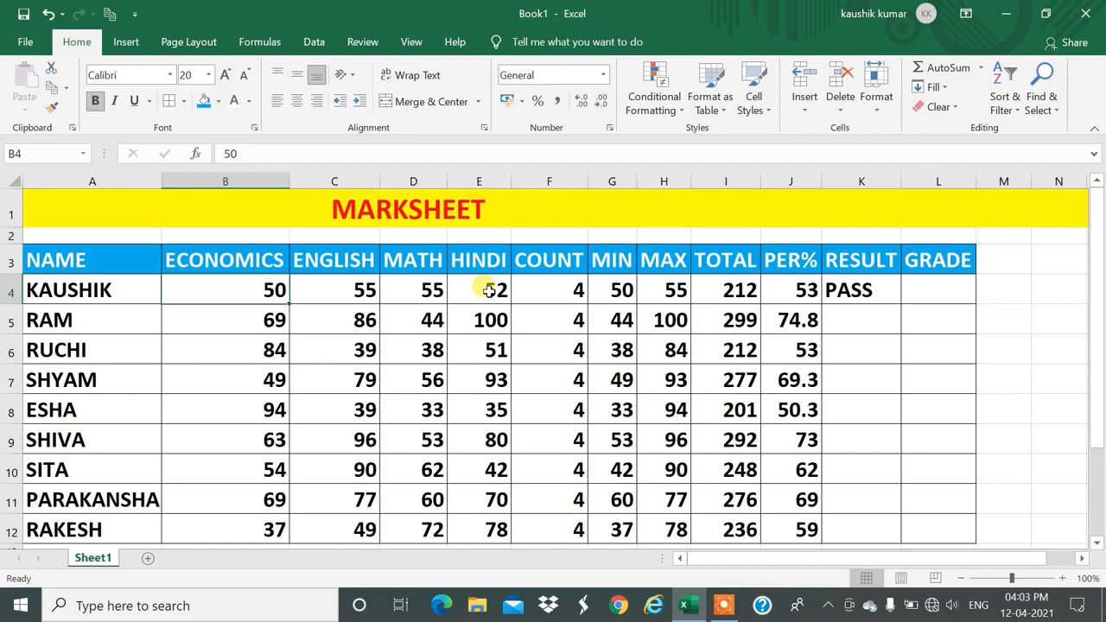
pyautogui.press('Right')
pyautogui.press('Right')
pyautogui.press('Right')
pyautogui.press('Right')
pyautogui.press('Right')
pyautogui.press('Right')
pyautogui.press('Right')
pyautogui.press('Right')
pyautogui.press('Right')
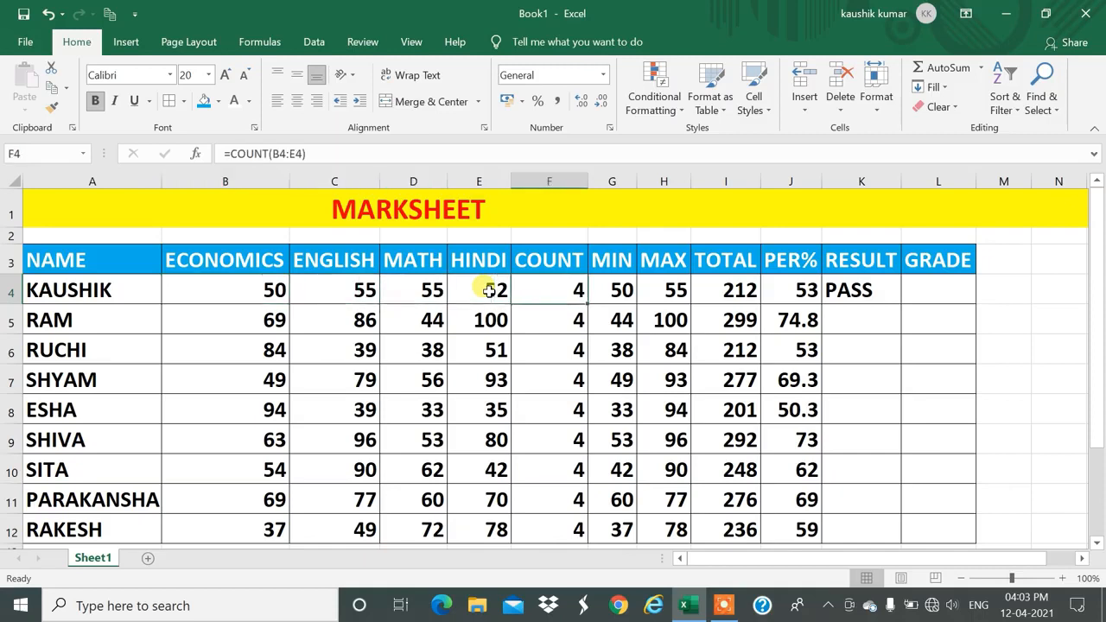
pyautogui.press('F2')
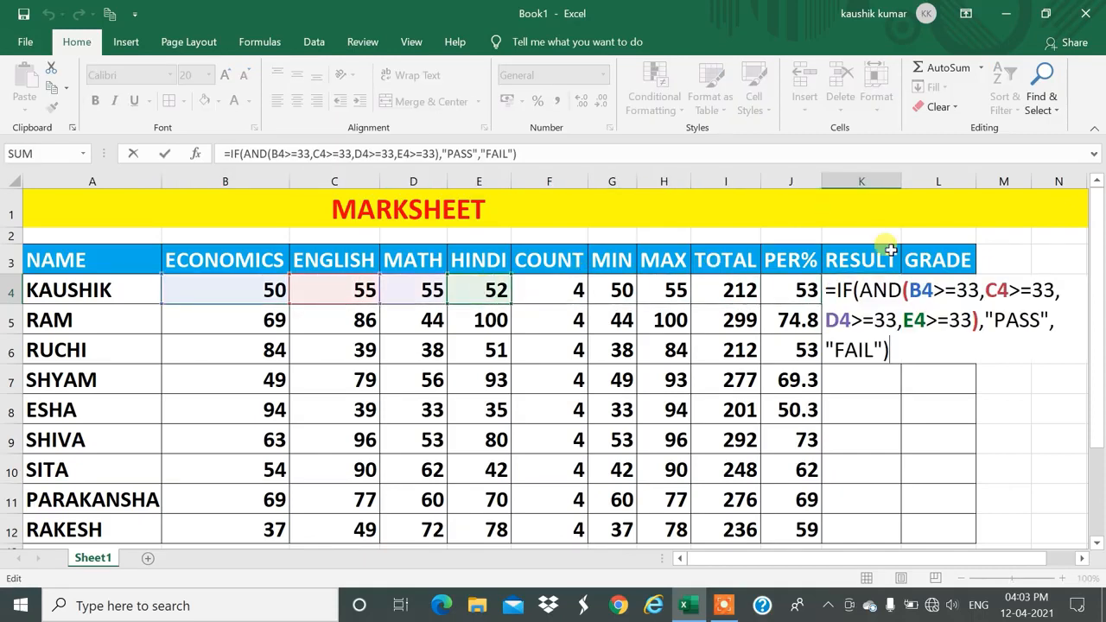
pyautogui.moveTo(907, 290); pyautogui.dragTo(970, 321)
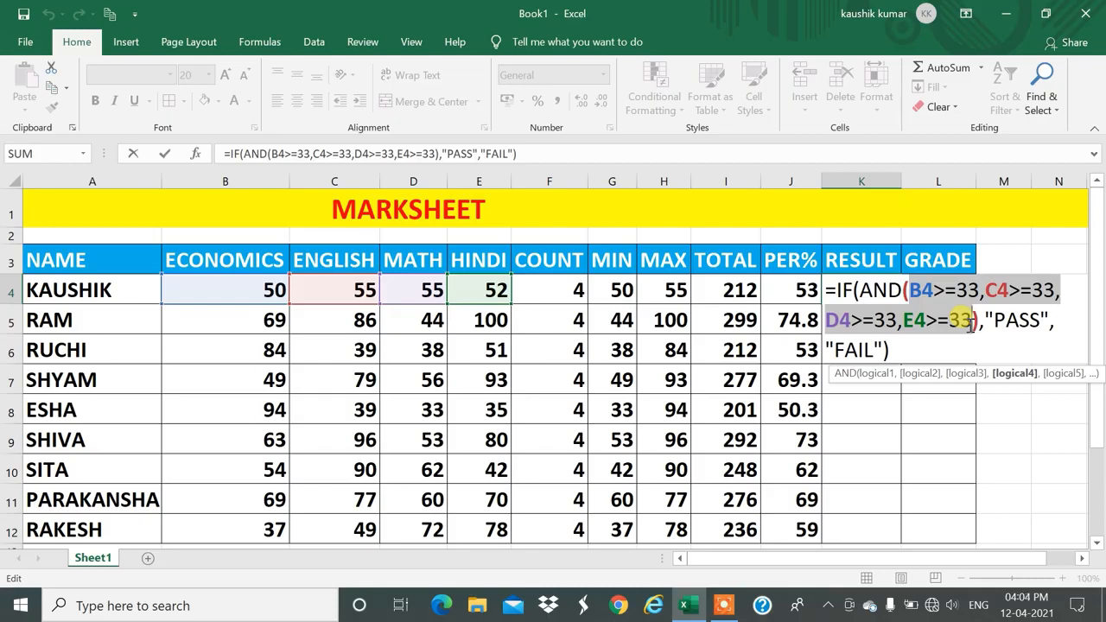
pyautogui.press('Return')
pyautogui.press('Up')
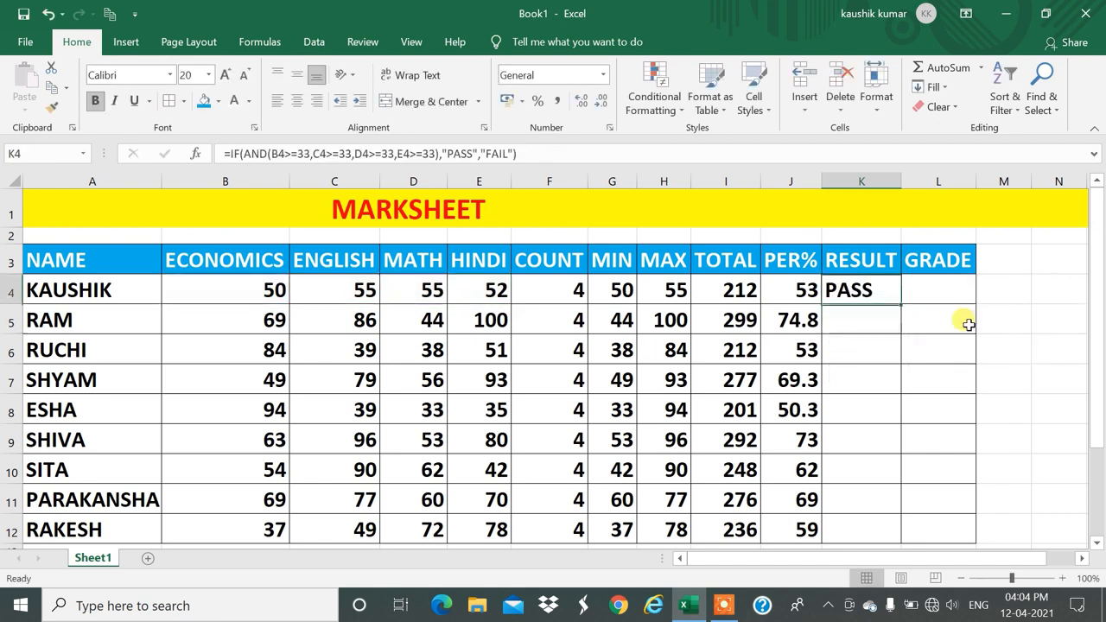
# Step: Fill the IF/AND result formula from K4 down to K12 for all the remaining students
pyautogui.hotkey('shift', 'Down')
pyautogui.hotkey('shift', 'Down')
pyautogui.hotkey('shift', 'Down')
pyautogui.hotkey('shift', 'Down')
pyautogui.hotkey('shift', 'Down')
pyautogui.hotkey('shift', 'Down')
pyautogui.hotkey('shift', 'Down')
pyautogui.hotkey('shift', 'Down')
pyautogui.hotkey('shift', 'Down')
pyautogui.hotkey('shift', 'Down')
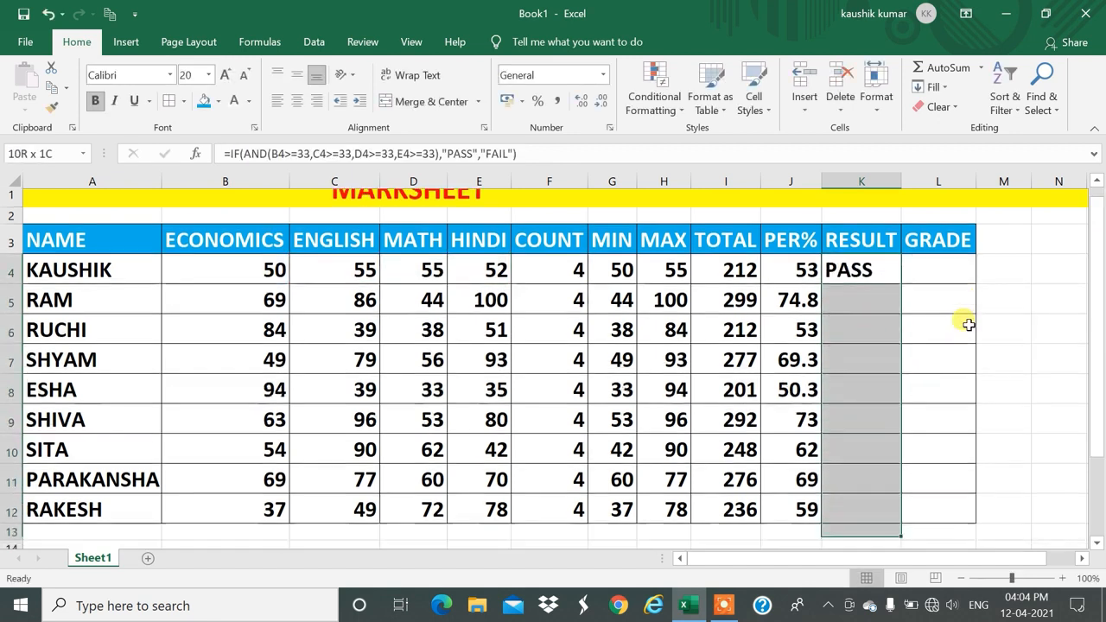
pyautogui.hotkey('shift', 'Up')
pyautogui.hotkey('shift', 'Up')
pyautogui.hotkey('ctrl', 'd')
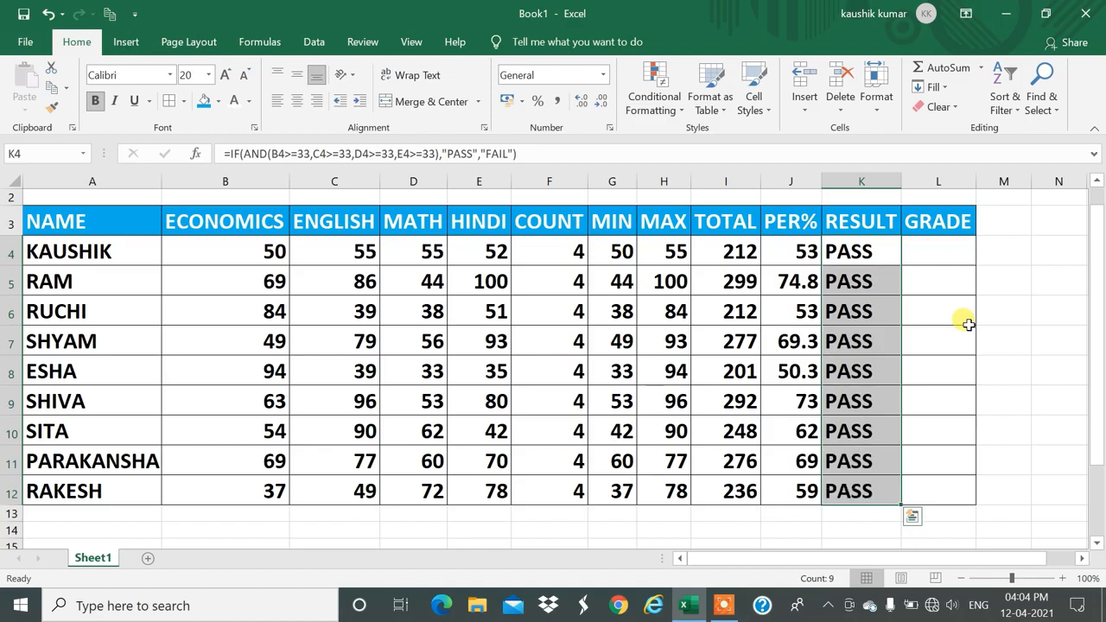
# Step: Review the PASS/FAIL results and the copied formulas in the RESULT column, K4:K12
pyautogui.press('Down')
pyautogui.press('Down')
pyautogui.press('Down')
pyautogui.press('Up')
pyautogui.press('Up')
pyautogui.press('Up')
pyautogui.press('Up')
pyautogui.press('Up')
pyautogui.press('Up')
pyautogui.press('Down')
pyautogui.press('Down')
pyautogui.press('Down')
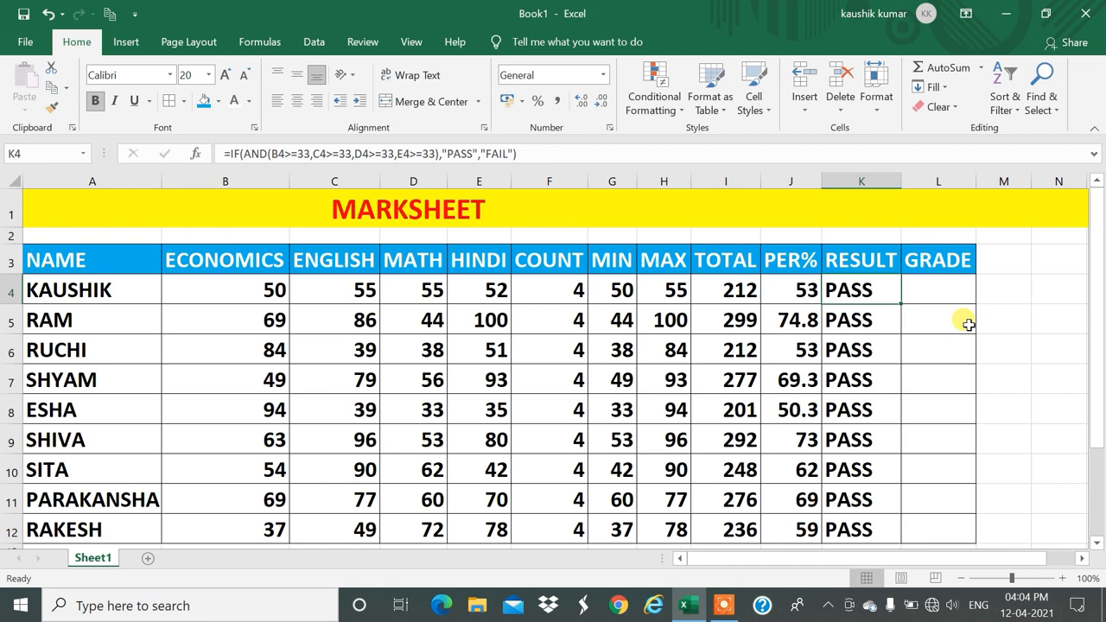
pyautogui.hotkey('shift', 'Down')
pyautogui.hotkey('shift', 'Down')
pyautogui.hotkey('shift', 'Down')
pyautogui.hotkey('shift', 'Down')
pyautogui.hotkey('shift', 'Down')
pyautogui.hotkey('shift', 'Down')
pyautogui.hotkey('shift', 'Down')
pyautogui.hotkey('shift', 'Down')
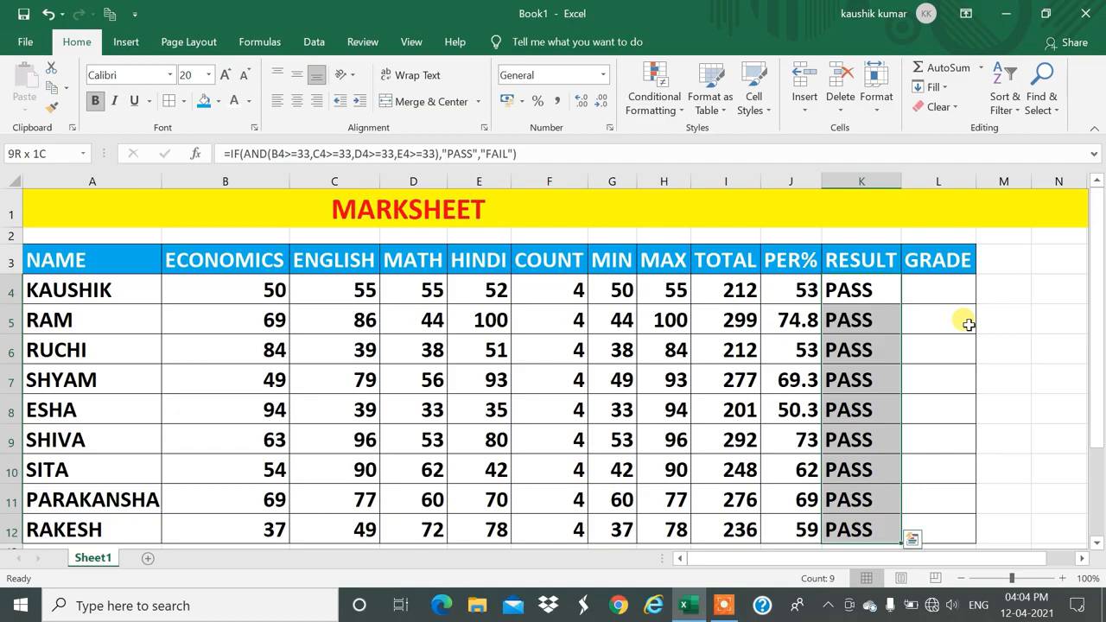
# Step: Add the header COUNTIF RESULT in M3 and autofit column M to its text
pyautogui.press('Right')
pyautogui.press('Right')
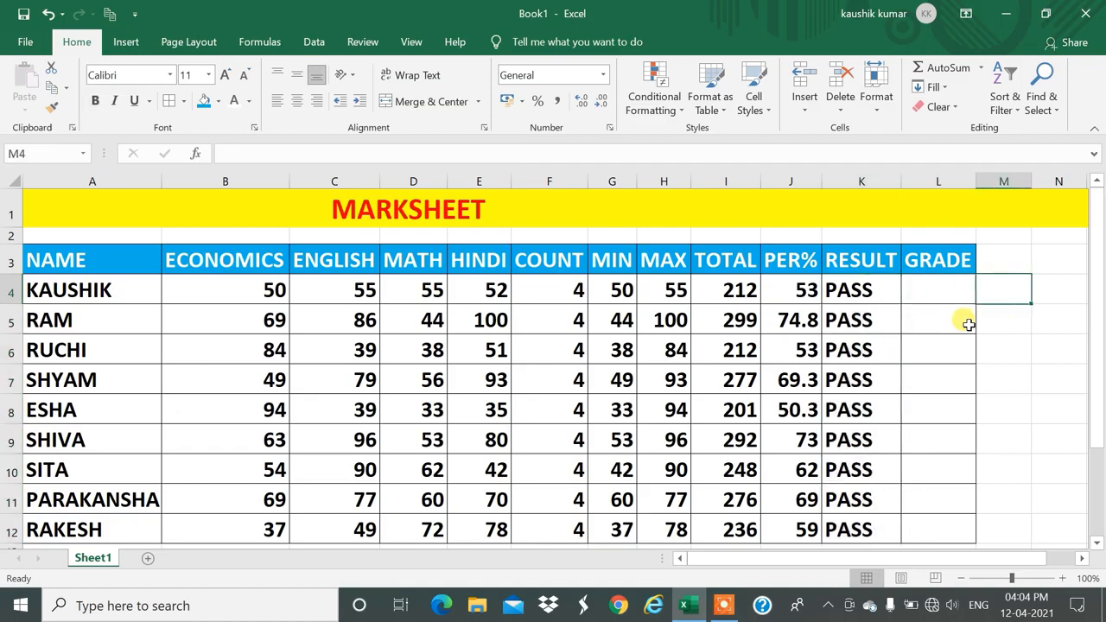
pyautogui.press('Up')
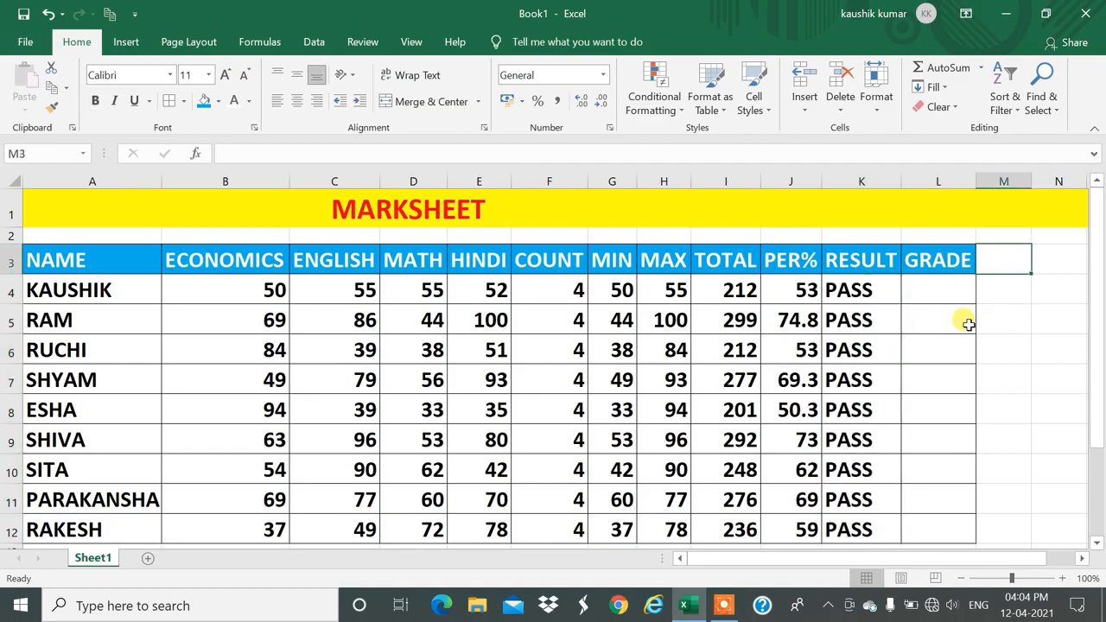
pyautogui.write('COUNT')
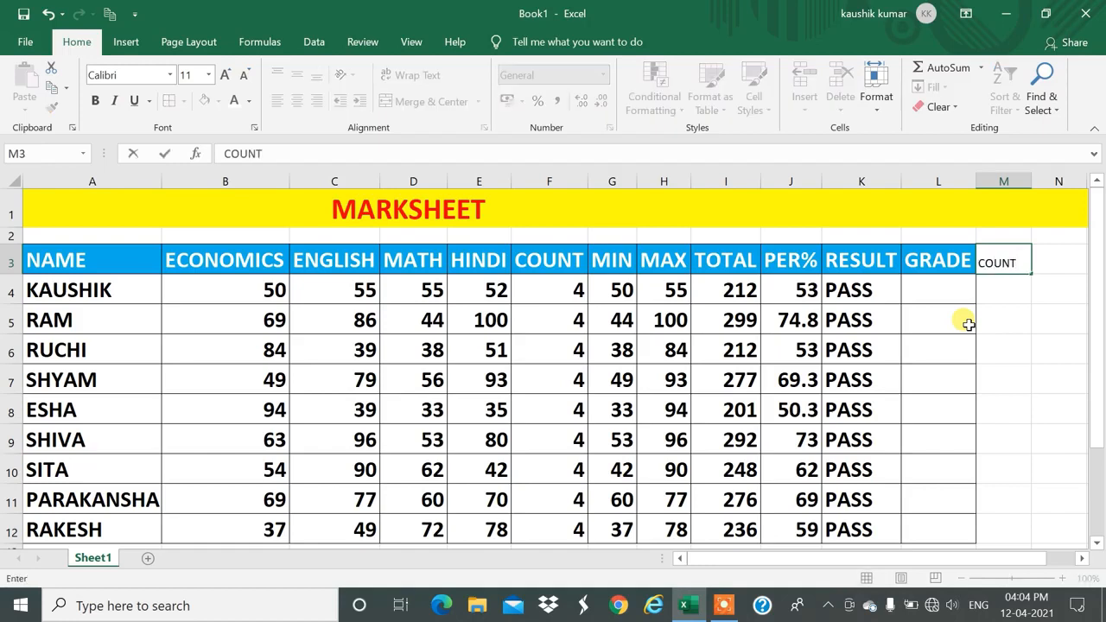
pyautogui.write('IF RESULT')
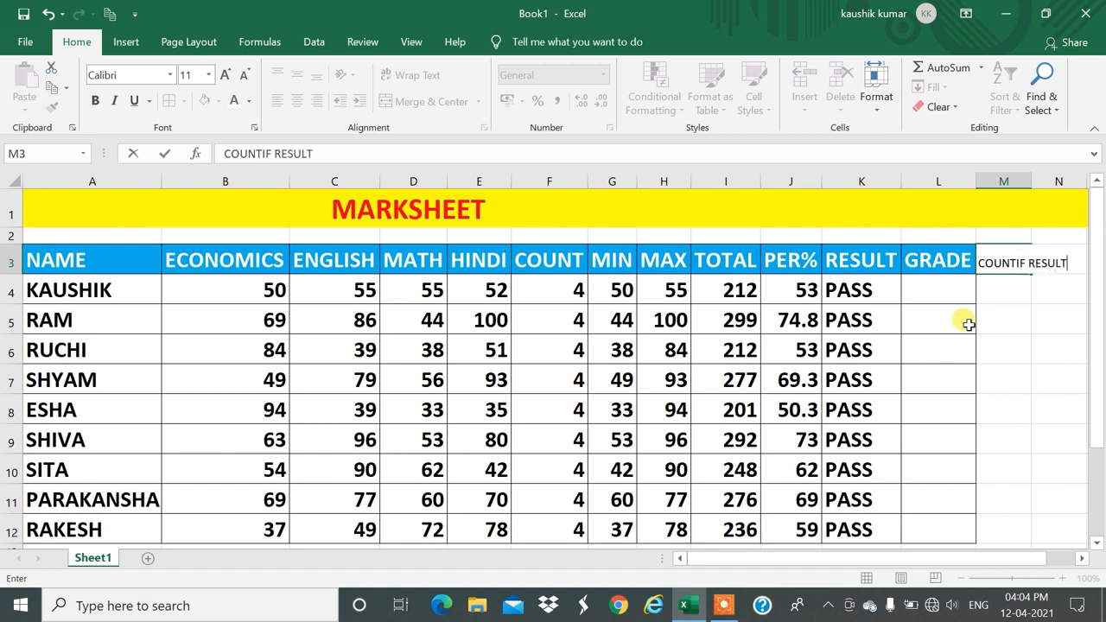
pyautogui.press('Return')
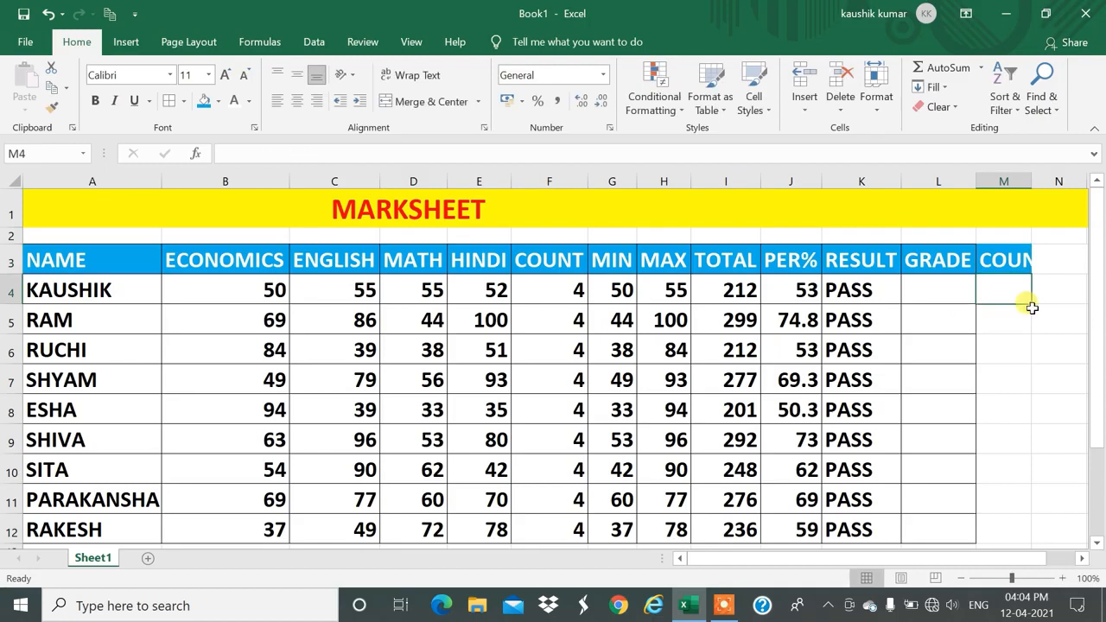
pyautogui.doubleClick(1031, 177)
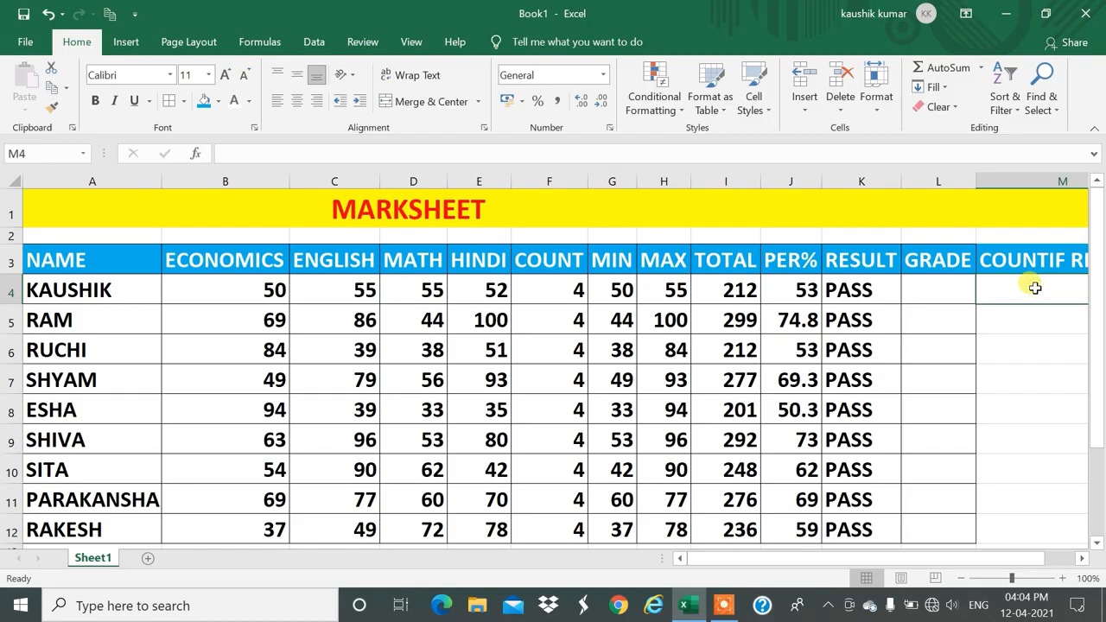
# Step: Start an IF formula in M4 with a nested COUNTIF function as its logical test
pyautogui.moveTo(847, 288); pyautogui.dragTo(851, 490)
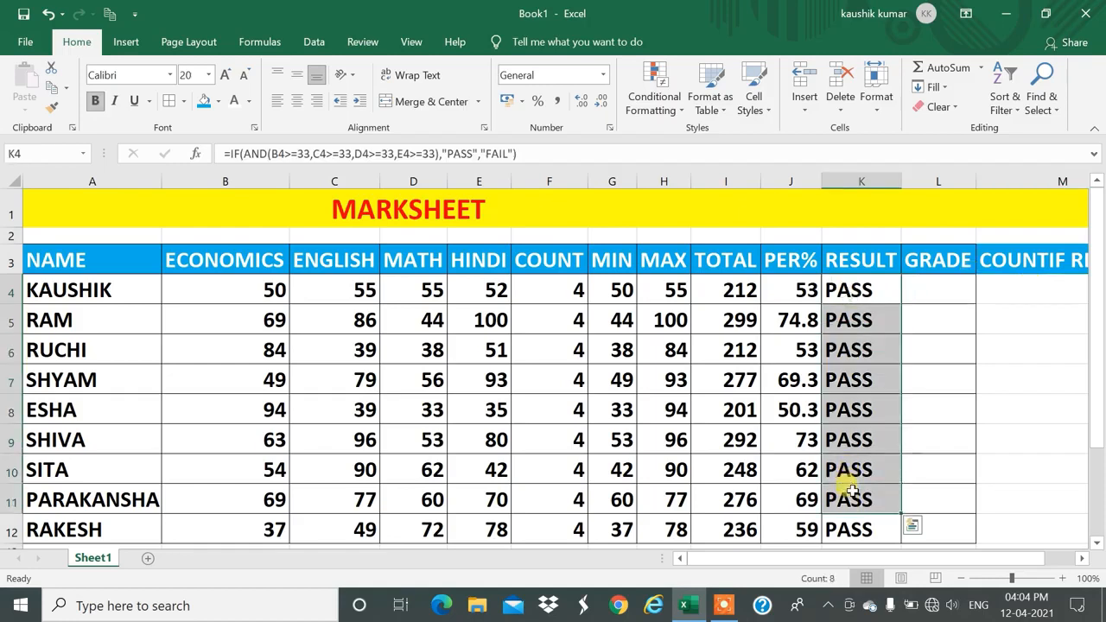
pyautogui.press('Up')
pyautogui.press('Right')
pyautogui.press('Right')
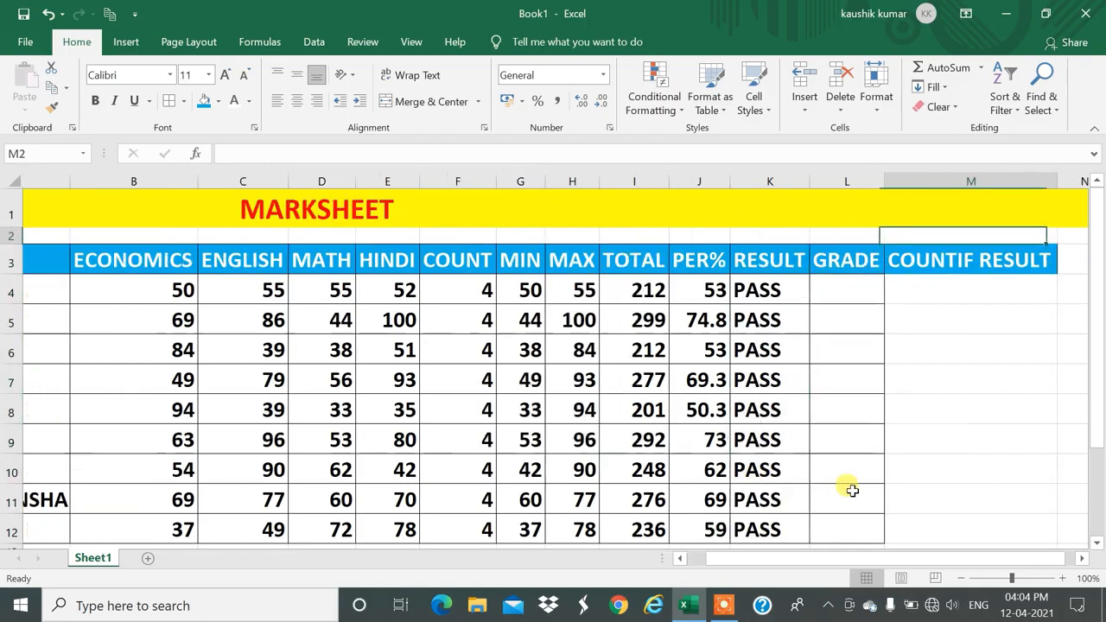
pyautogui.press('Down')
pyautogui.write('=r')
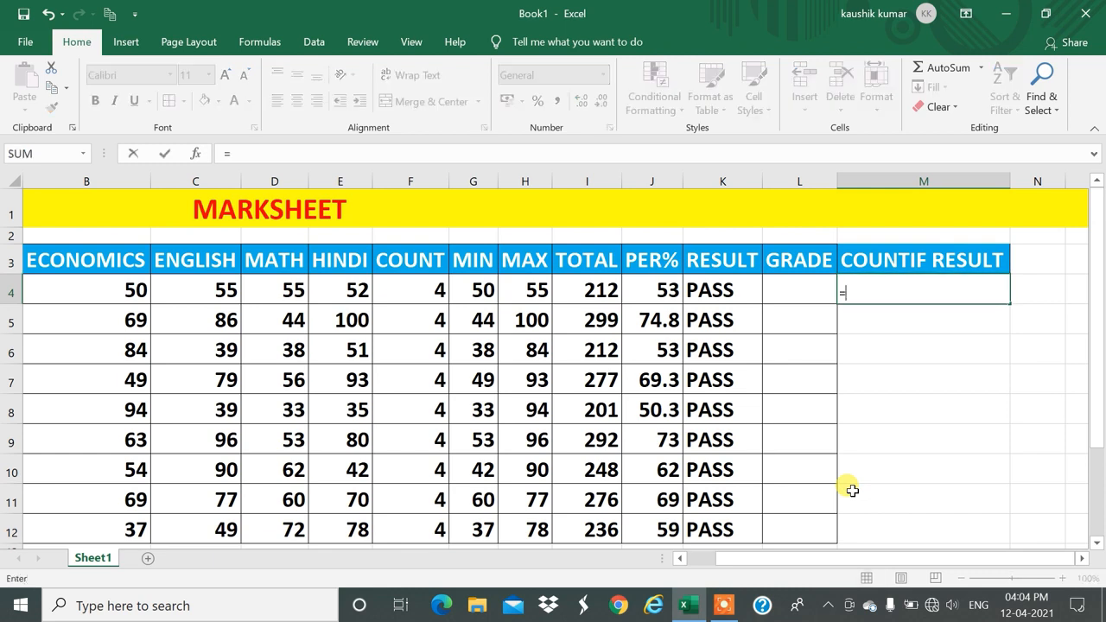
pyautogui.press('BackSpace')
pyautogui.write('if')
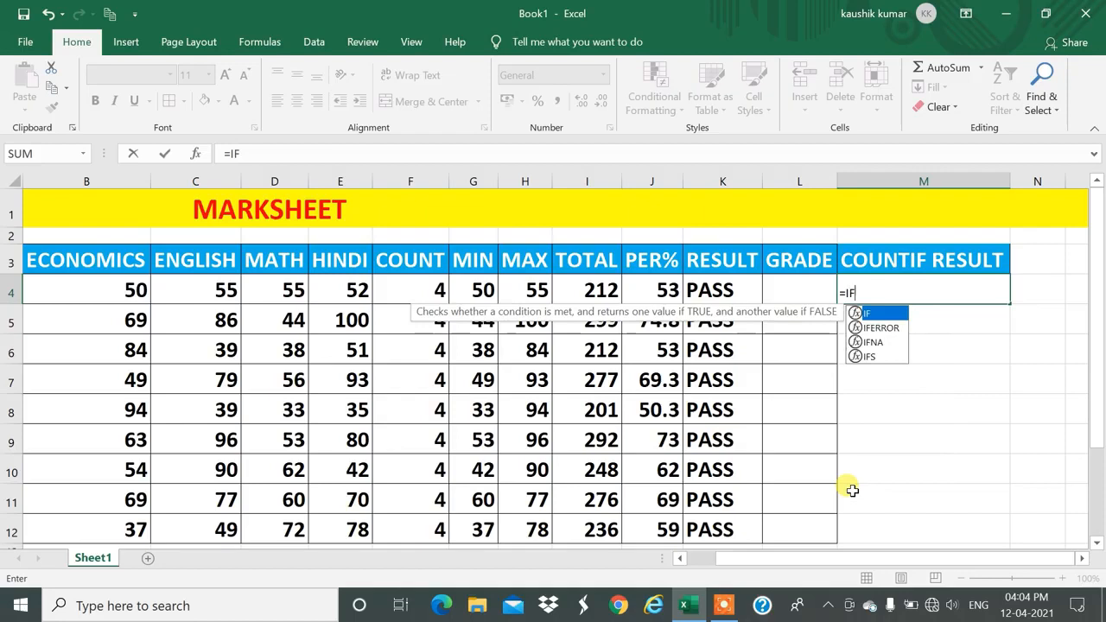
pyautogui.press('Tab')
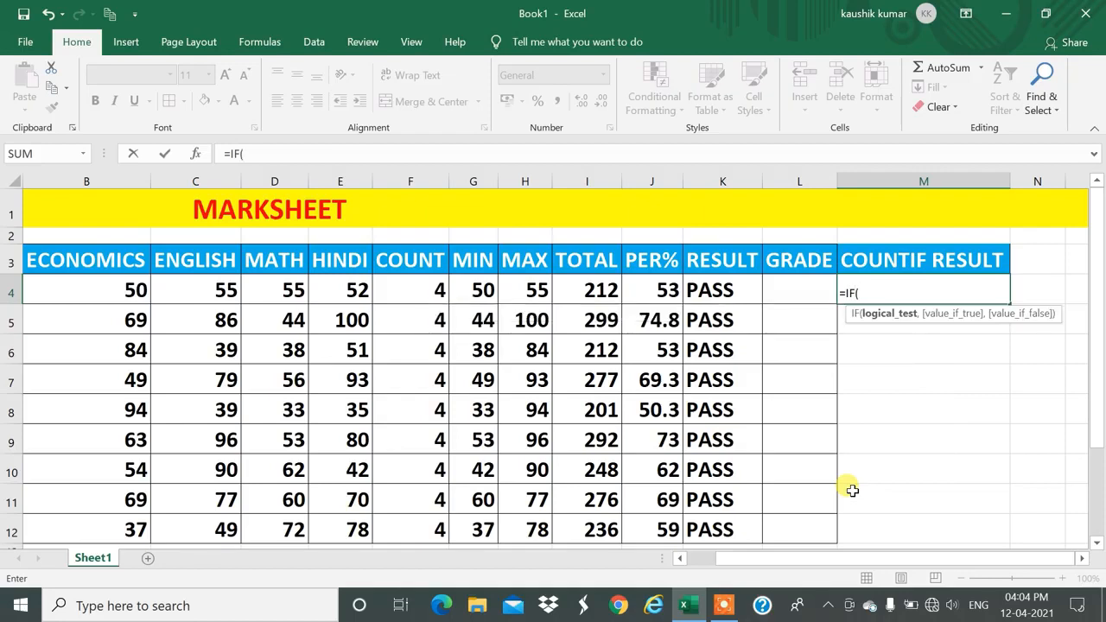
pyautogui.write('COUNTIF')
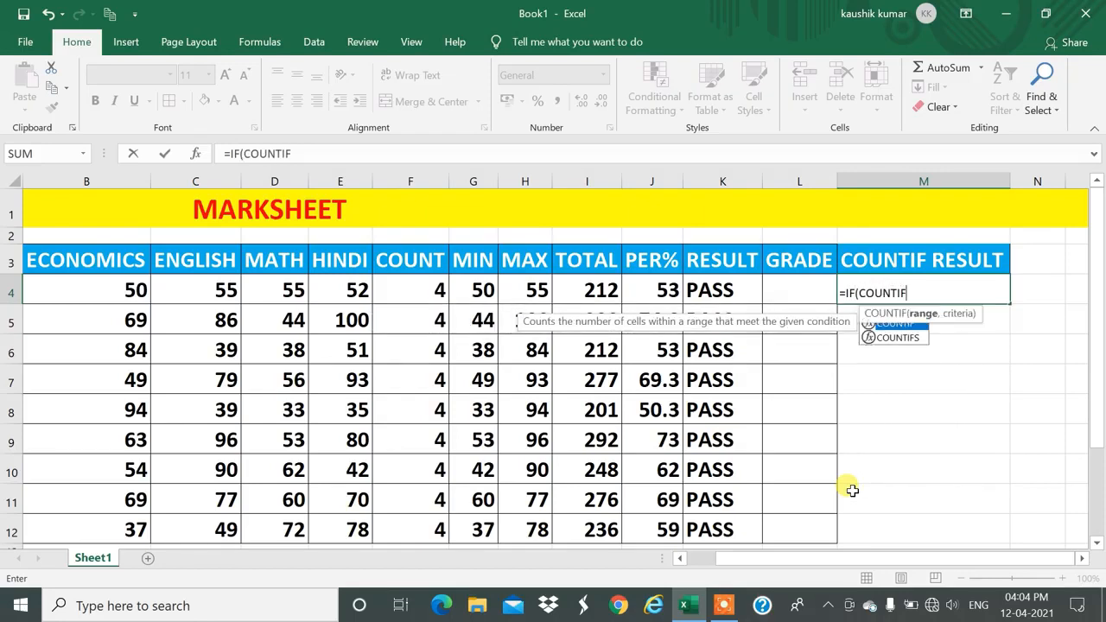
pyautogui.press('Tab')
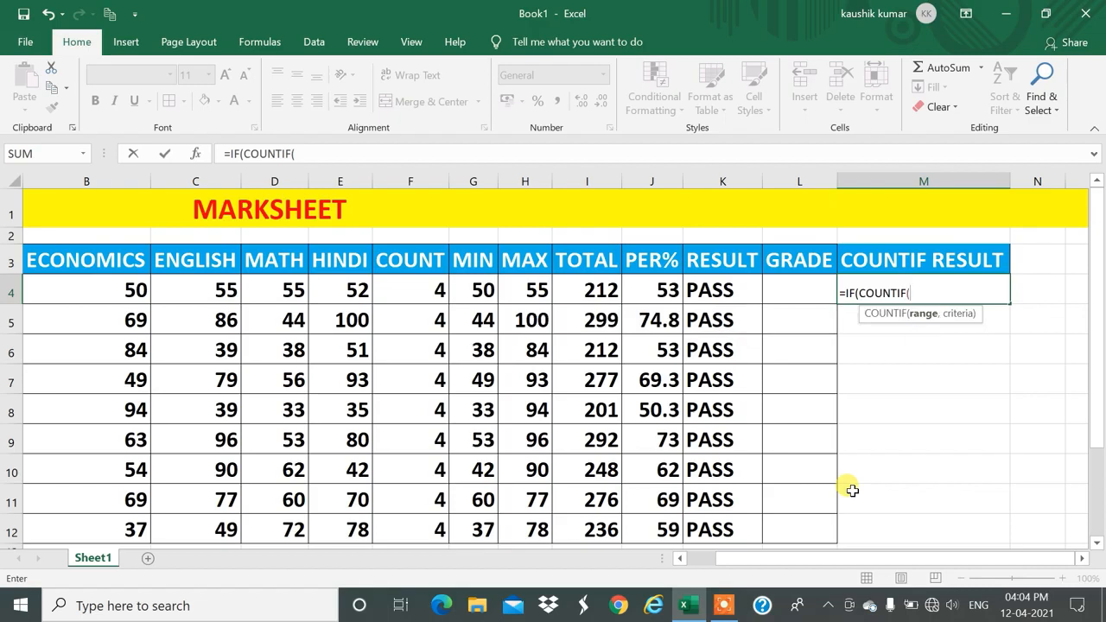
# Step: Set the COUNTIF range to the first student's four subject marks, B4:E4
pyautogui.click(96, 298)
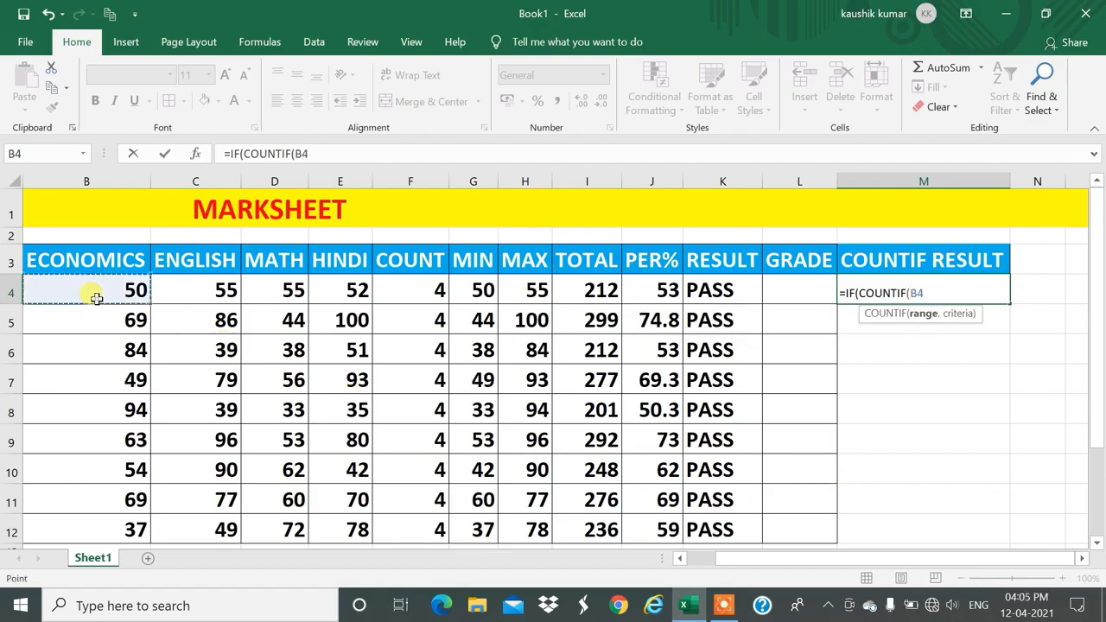
pyautogui.press('Left')
pyautogui.press('Right')
pyautogui.press('Right')
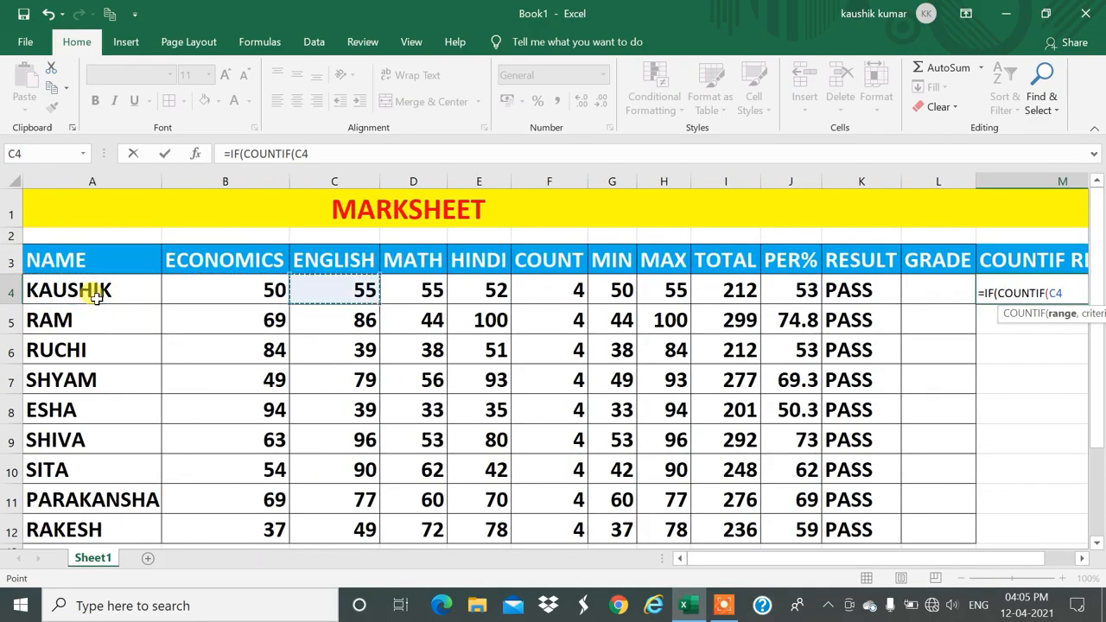
pyautogui.press('Left')
pyautogui.press('Down')
pyautogui.press('Up')
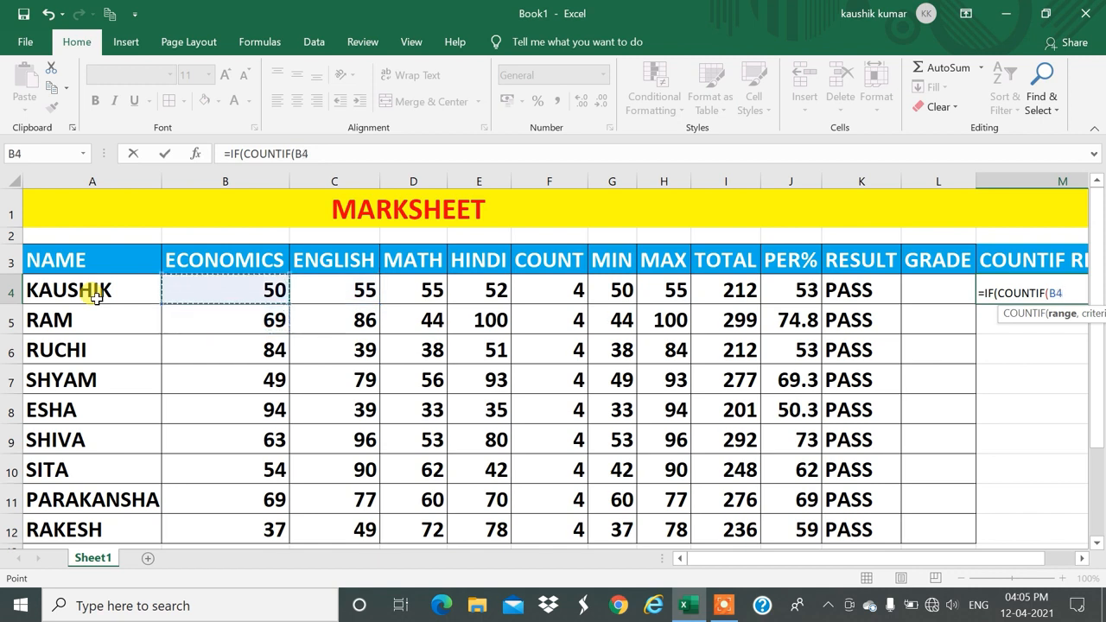
pyautogui.hotkey('shift', 'Right')
pyautogui.hotkey('shift', 'Right')
pyautogui.hotkey('shift', 'Right')
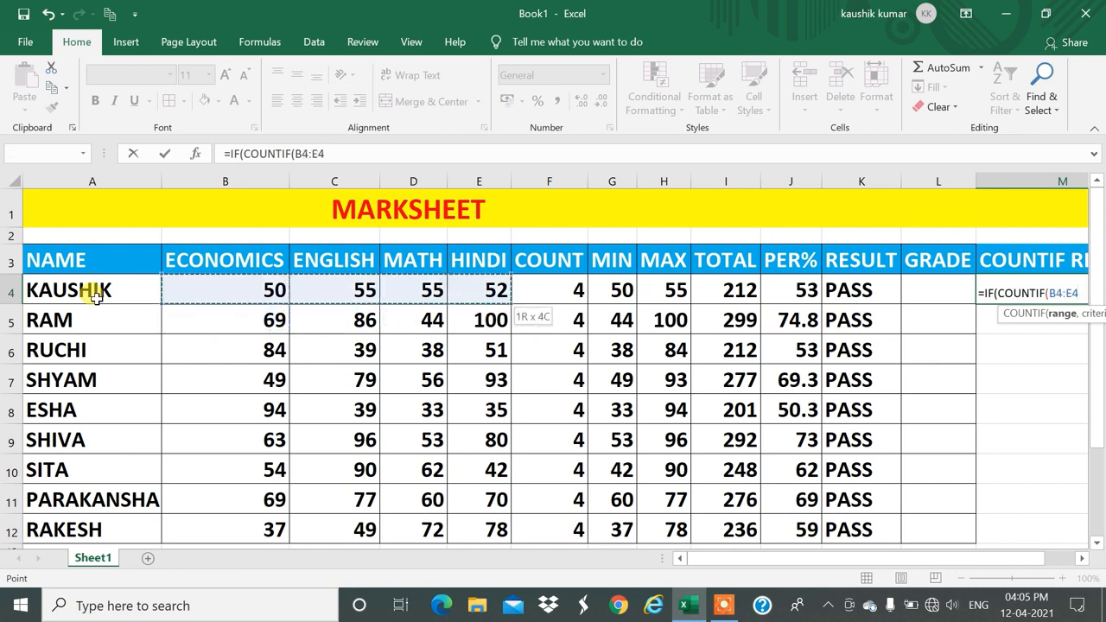
pyautogui.write(')')
pyautogui.press('BackSpace')
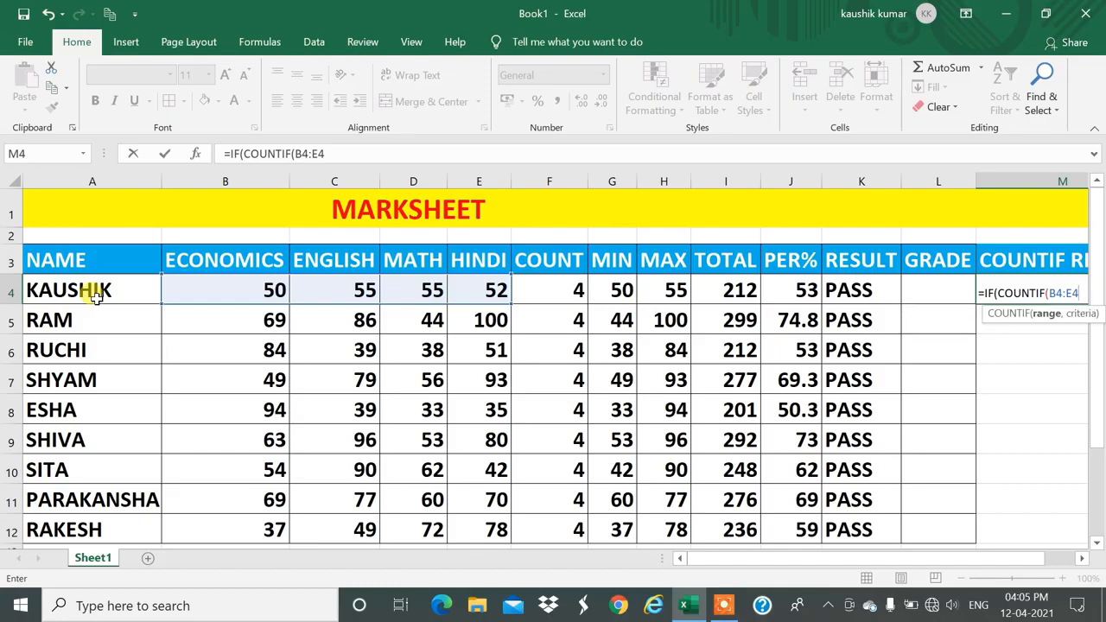
# Step: Add the COUNTIF criterion ">=33" and the comparison =4, followed by a closing parenthesis and a comma
pyautogui.write(',')
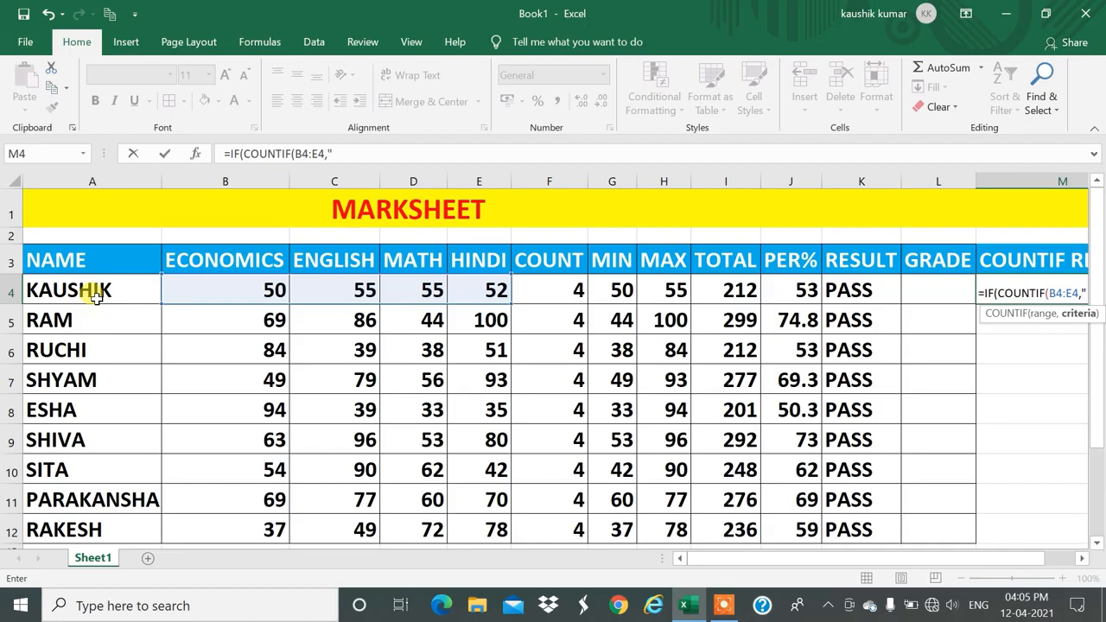
pyautogui.write('">=33')
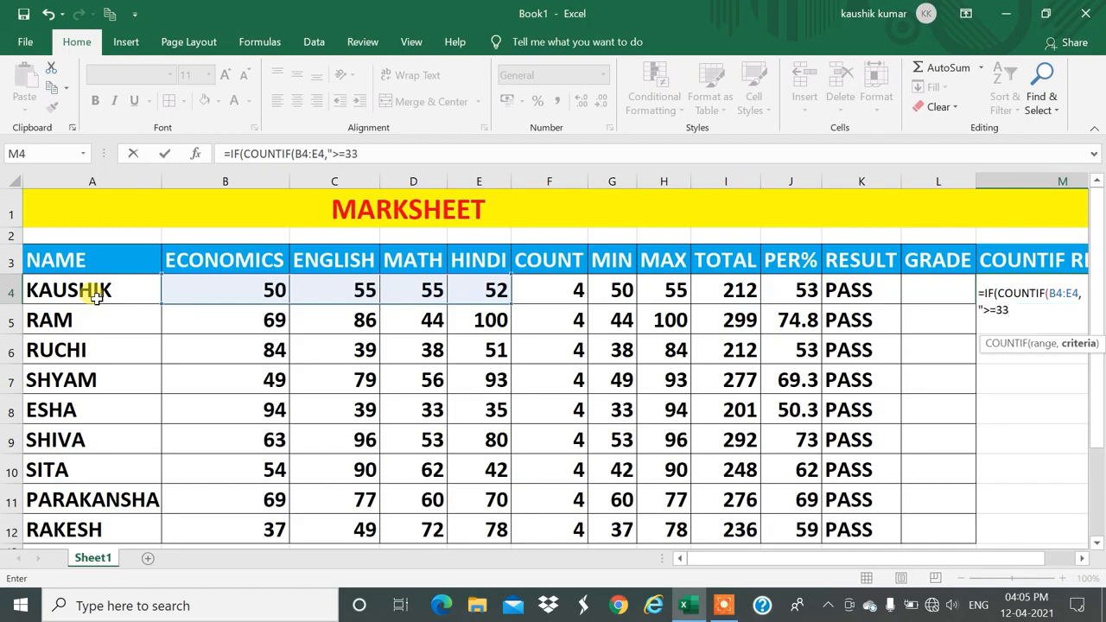
pyautogui.write(')')
pyautogui.write('=')
pyautogui.write('4')
pyautogui.write(',"')
pyautogui.press('BackSpace')
pyautogui.press('BackSpace')
pyautogui.write('),')
pyautogui.click(1010, 311)
pyautogui.write('")=4),')
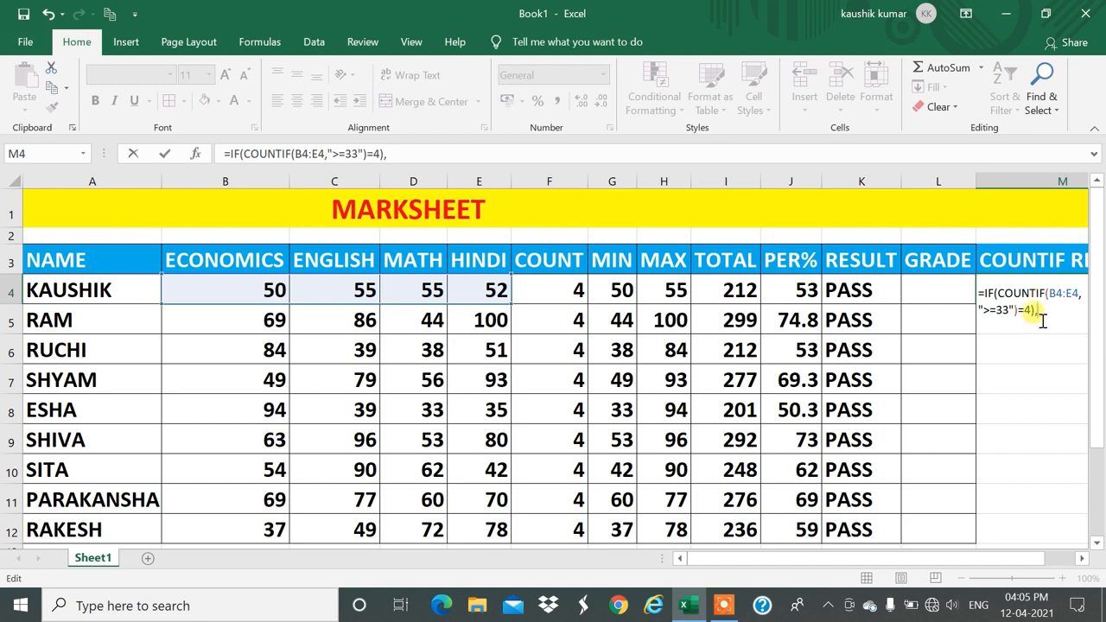
# Step: Add "PASS" and "FAIL" as the true and false outcomes and try to enter the M4 formula
pyautogui.write('"PASS","FAIL")')
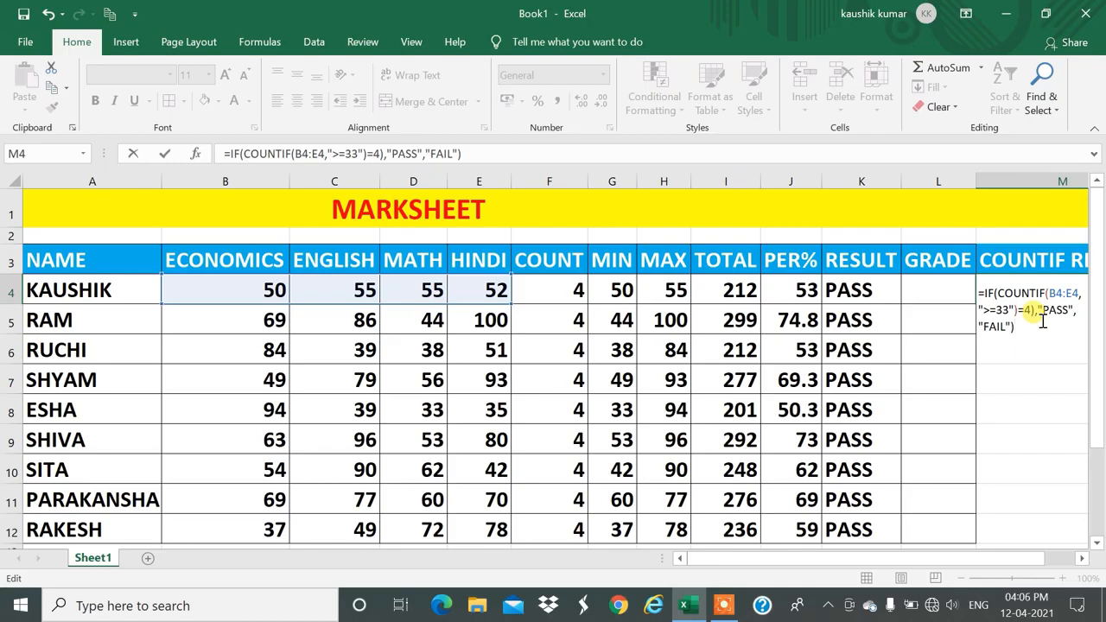
pyautogui.press('Return')
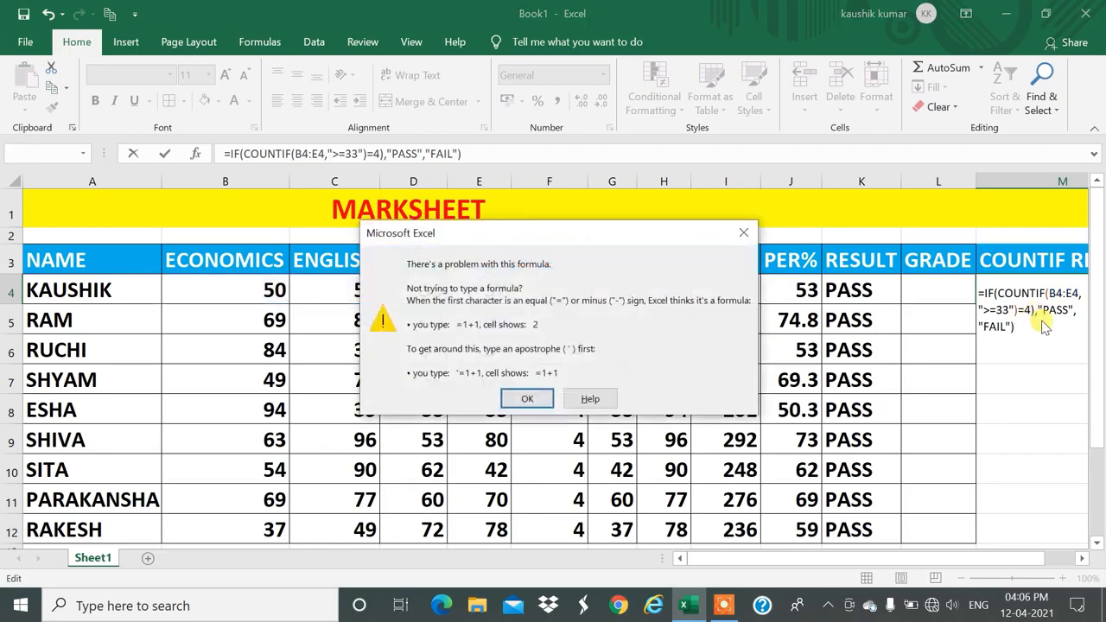
pyautogui.press('Return')
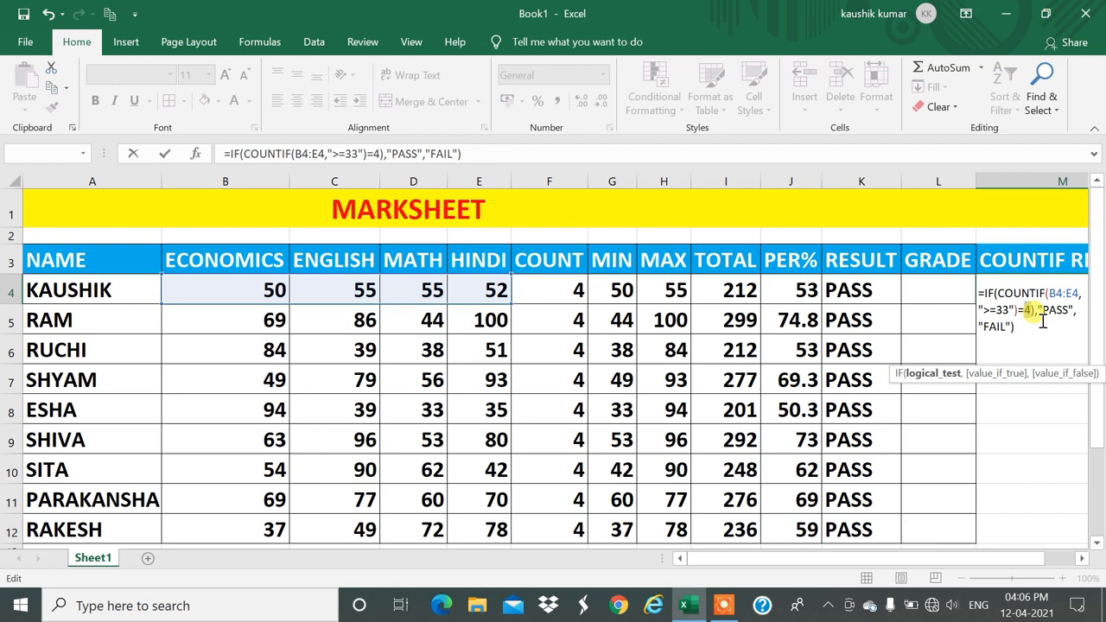
# Step: Remove the extra closing parenthesis after =4 in the M4 formula
pyautogui.click(1019, 326)
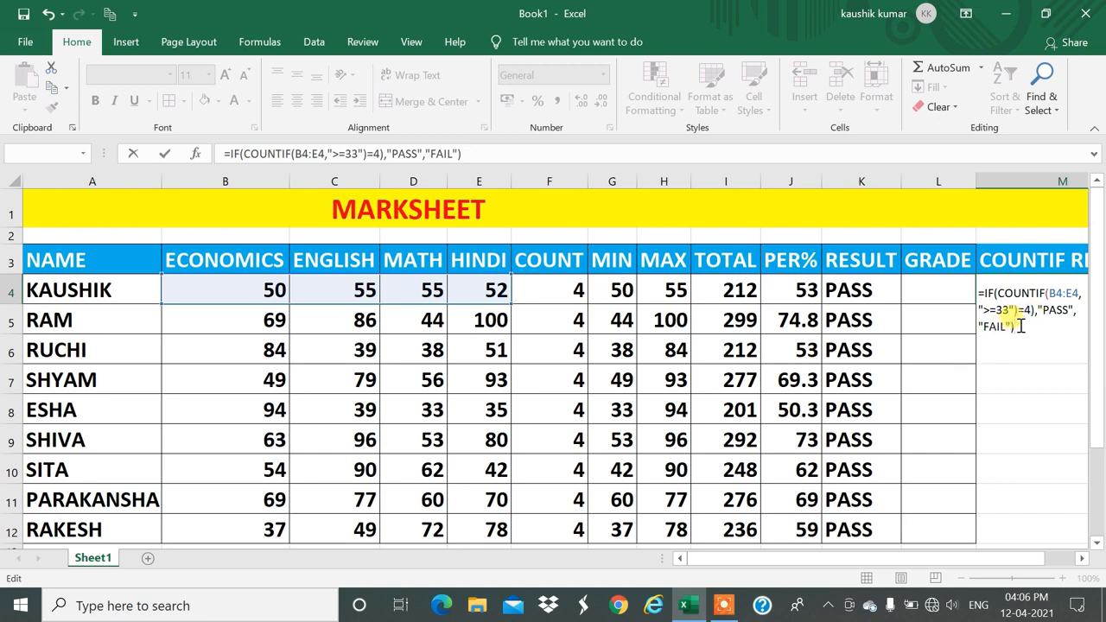
pyautogui.press('Return')
pyautogui.press('Return')
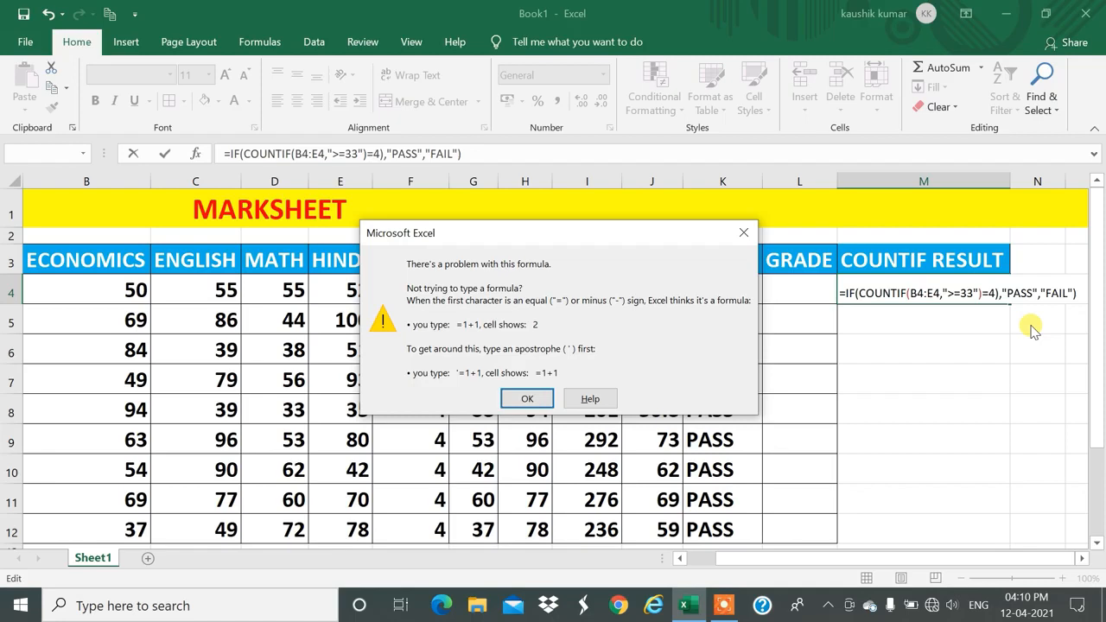
pyautogui.press('Return')
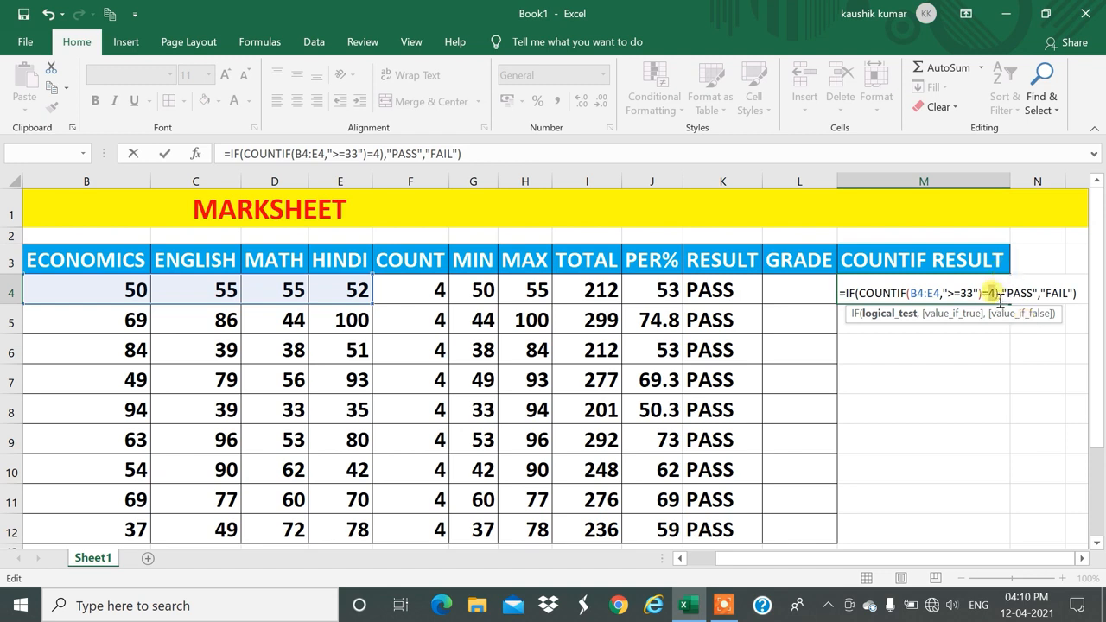
pyautogui.click(1000, 295)
pyautogui.press('BackSpace')
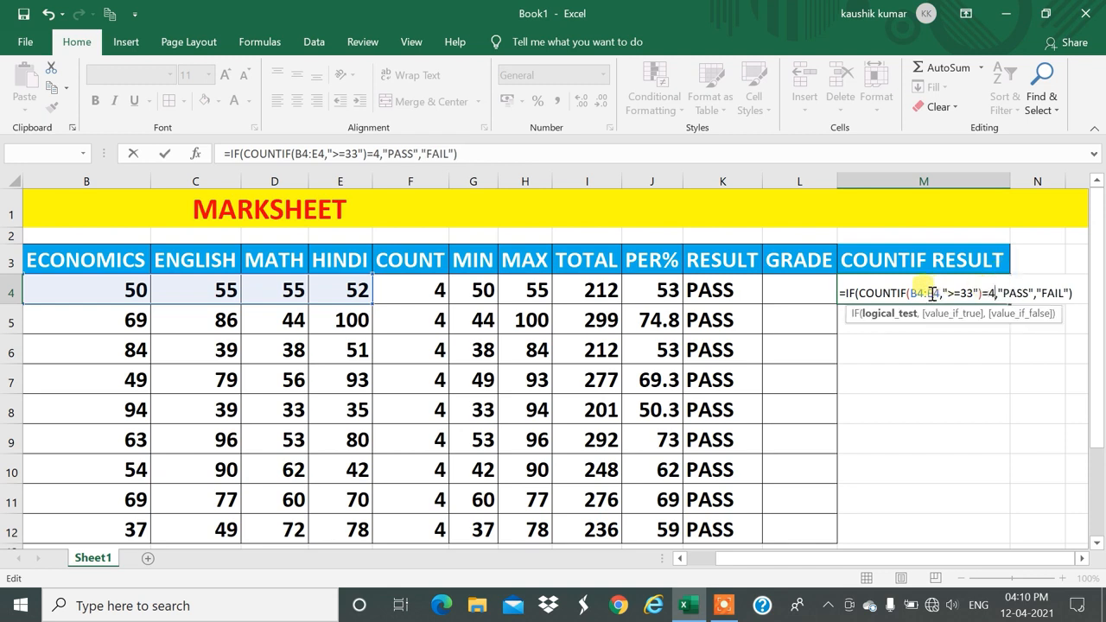
# Step: Examine the B4:E4 range, the ">=33" criterion and the =4 comparison in the M4 formula
pyautogui.moveTo(909, 293); pyautogui.dragTo(944, 294)
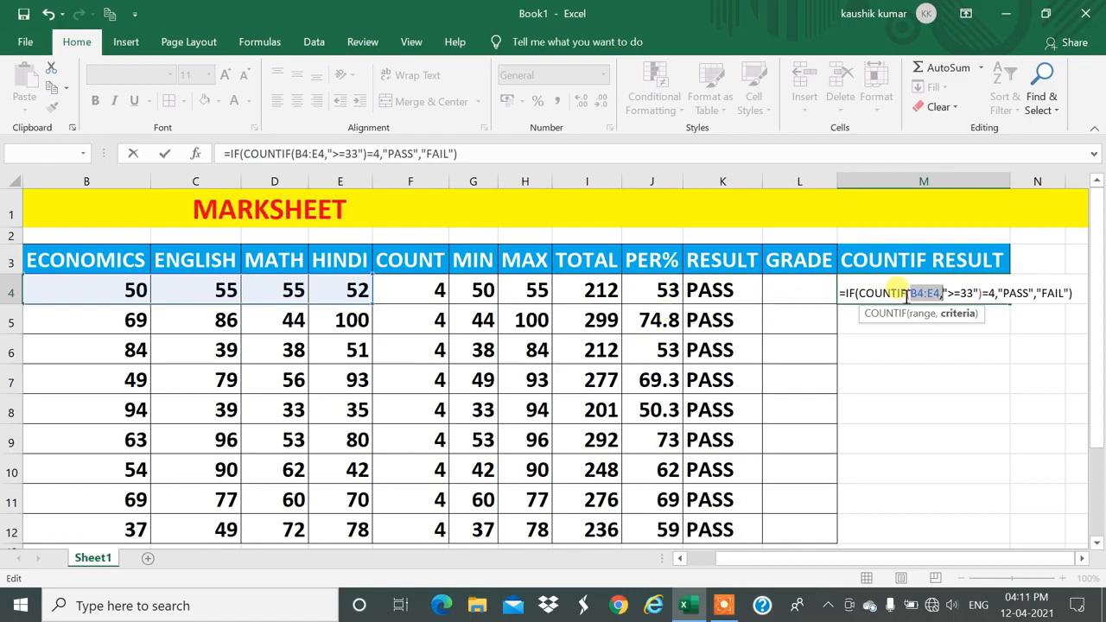
pyautogui.click(968, 294)
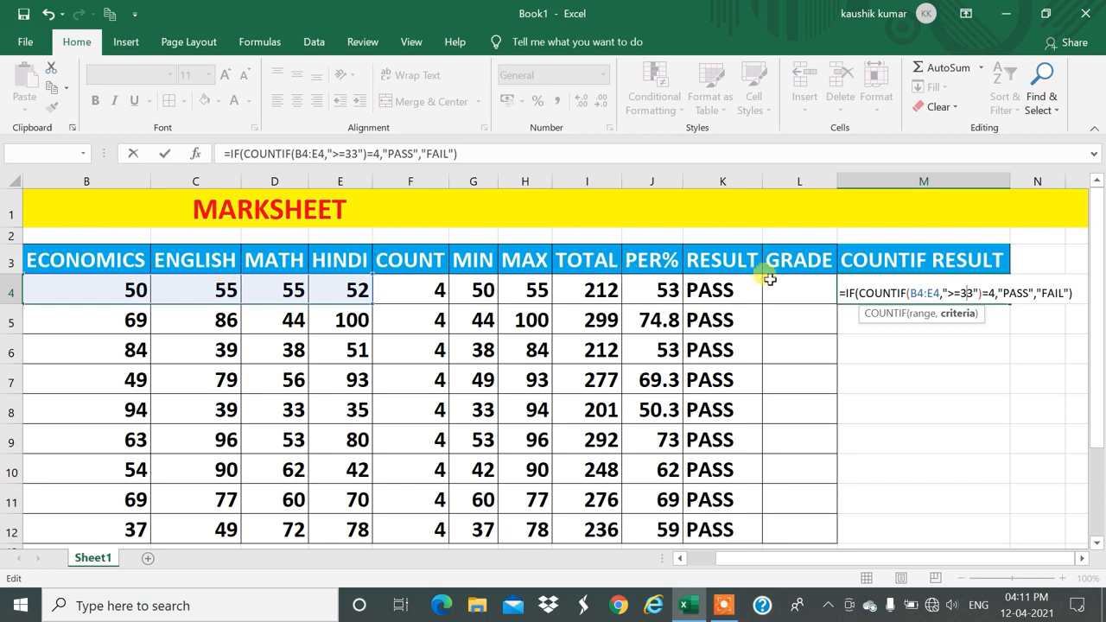
pyautogui.click(993, 292)
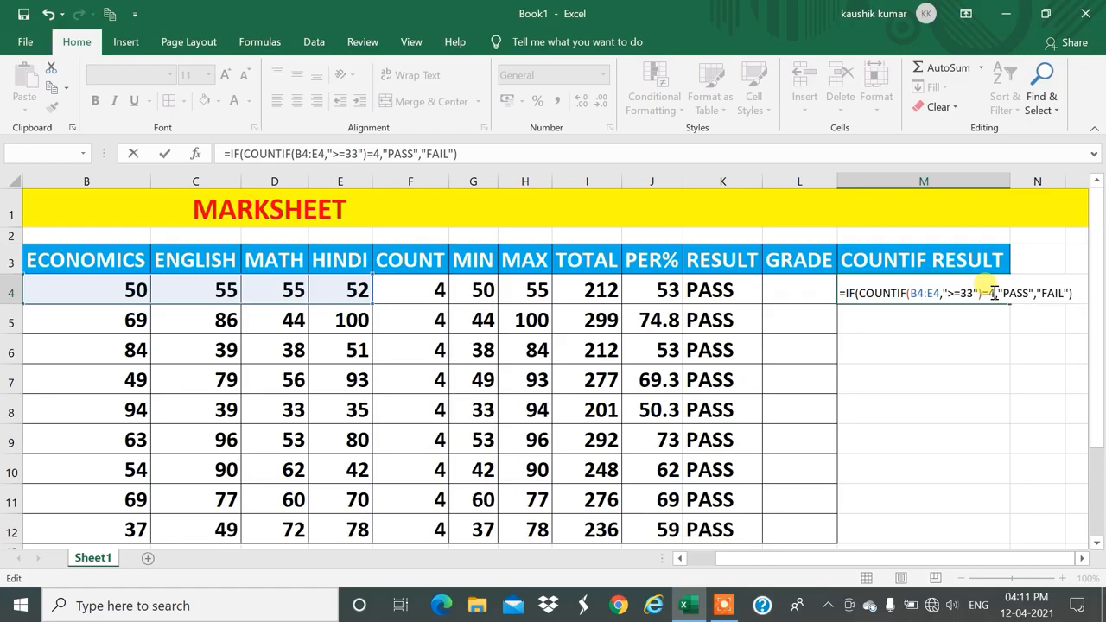
# Step: Enter the IF/COUNTIF formula in M4 and fill it down through M12
pyautogui.press('Return')
pyautogui.click(993, 293)
pyautogui.hotkey('shift', 'Down')
pyautogui.hotkey('shift', 'Down')
pyautogui.hotkey('shift', 'Down')
pyautogui.hotkey('shift', 'Down')
pyautogui.hotkey('shift', 'Down')
pyautogui.hotkey('shift', 'Down')
pyautogui.hotkey('shift', 'Down')
pyautogui.hotkey('shift', 'Down')
pyautogui.hotkey('shift', 'Down')
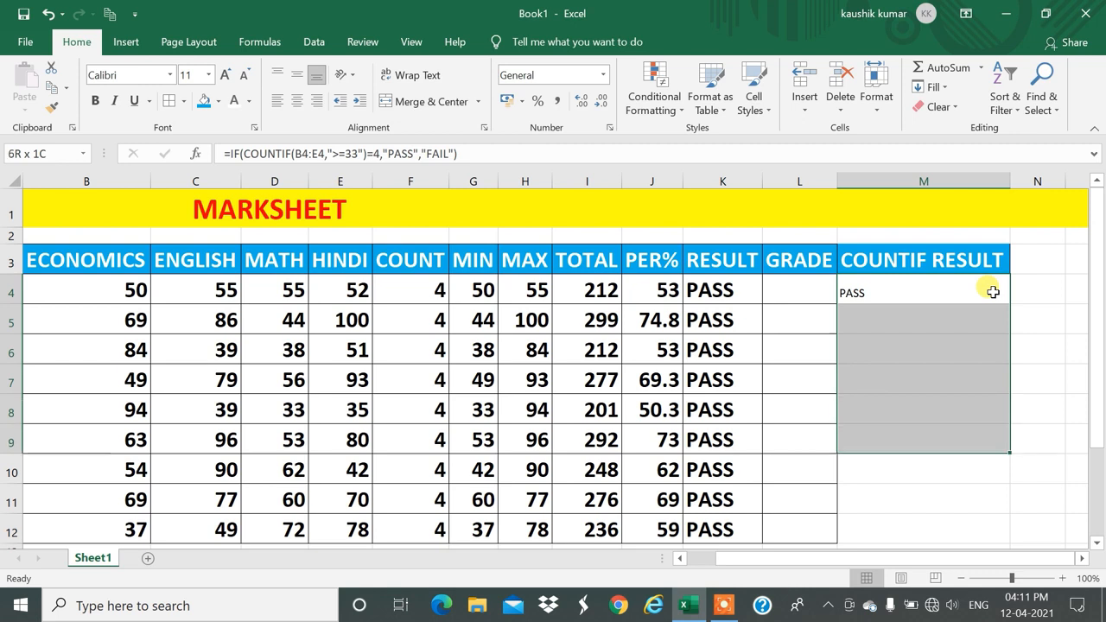
pyautogui.hotkey('shift', 'Up')
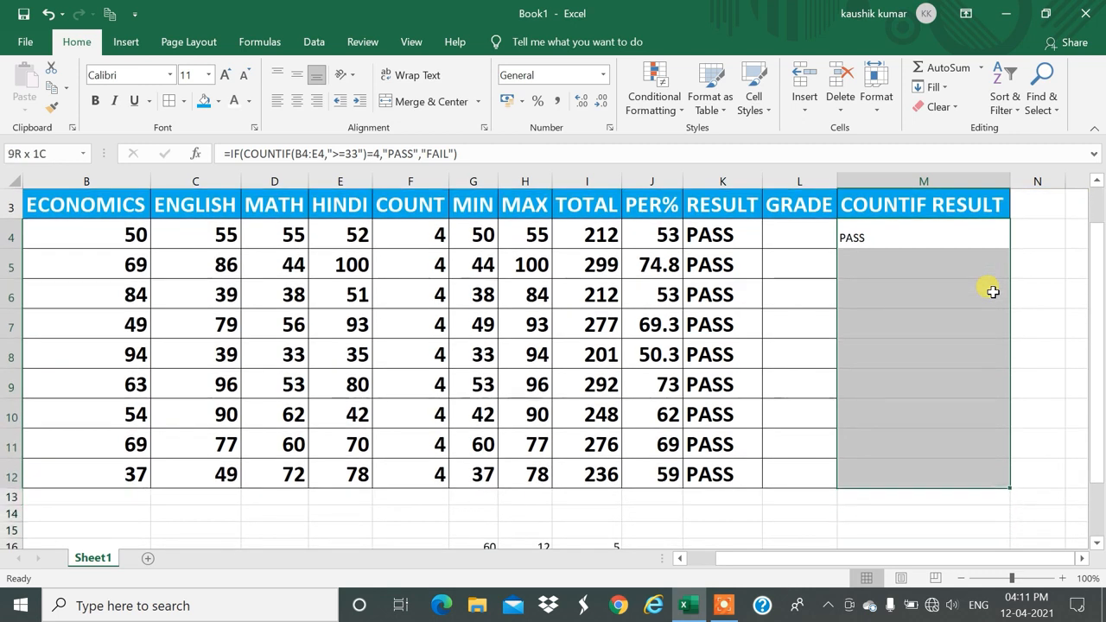
pyautogui.hotkey('ctrl', 'd')
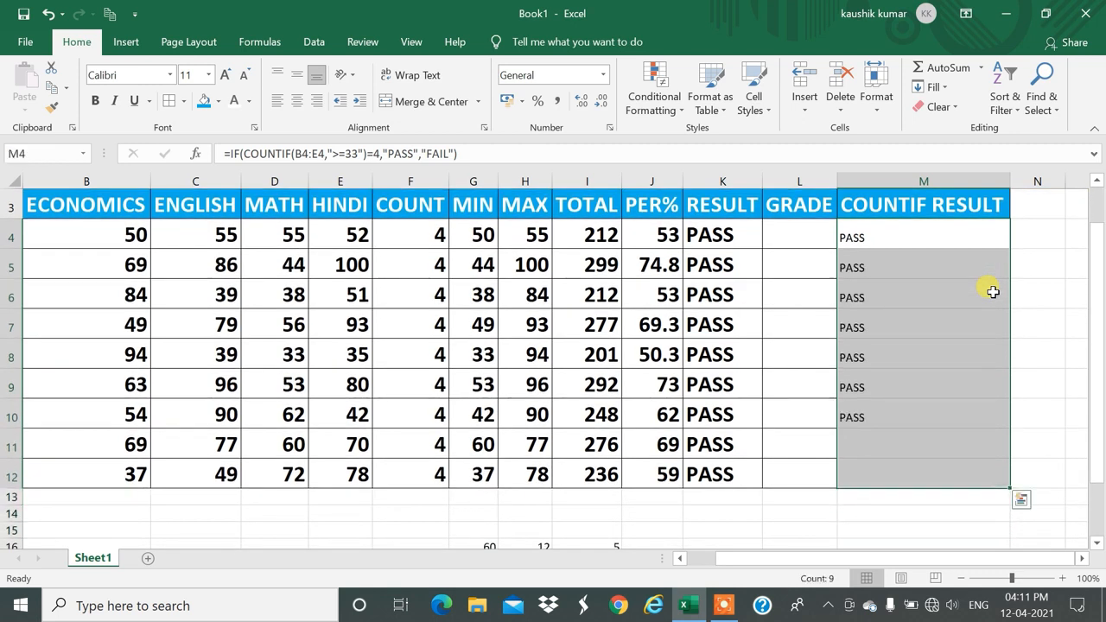
pyautogui.press('Up')
pyautogui.press('Up')
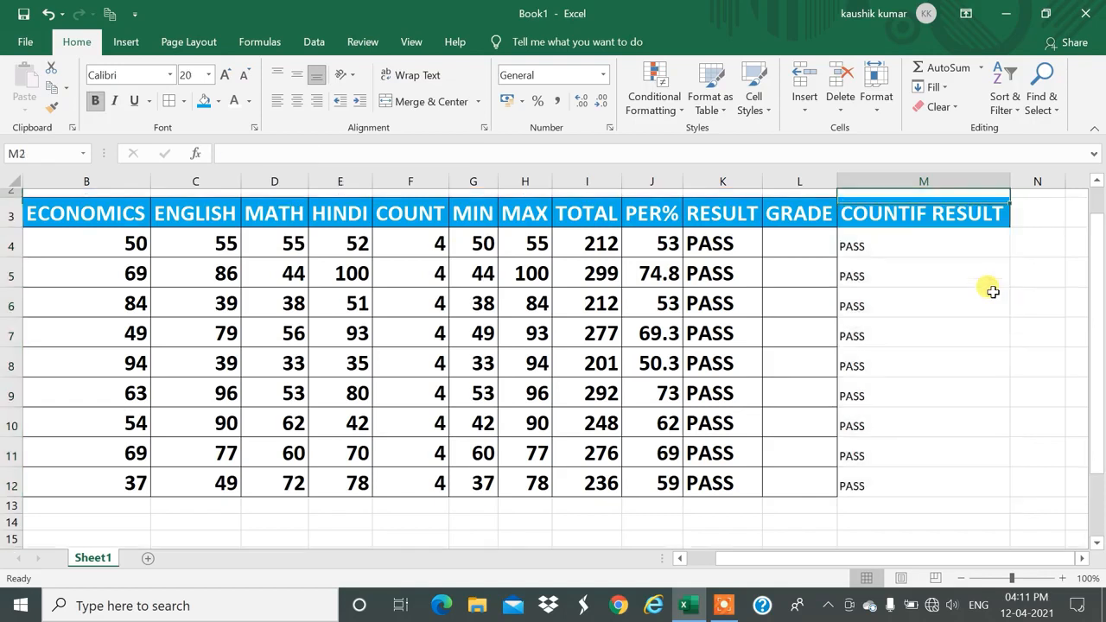
pyautogui.press('Down')
pyautogui.press('Down')
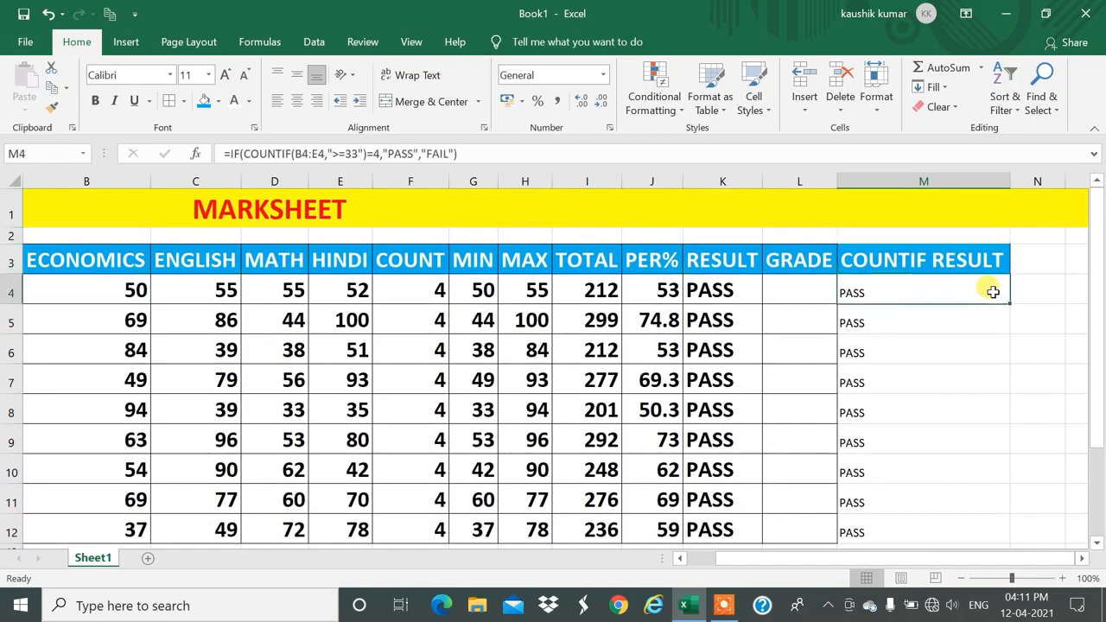
# Step: Start the grade formula in L4 with the test J4>=90, the result "A" and a nested IF
pyautogui.press('Left')
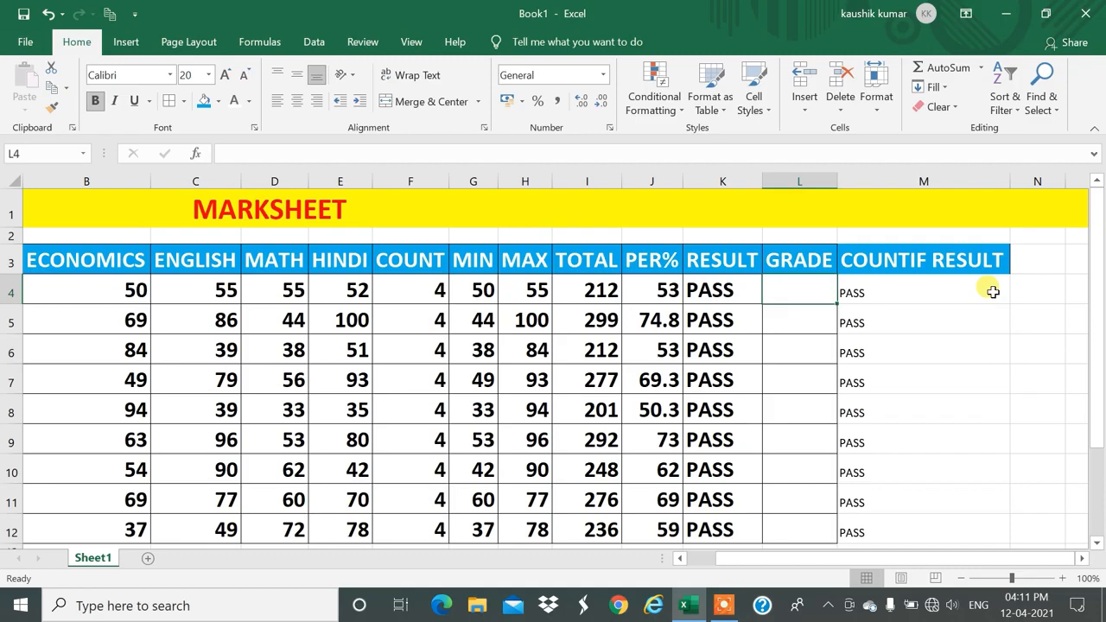
pyautogui.write('=IF(')
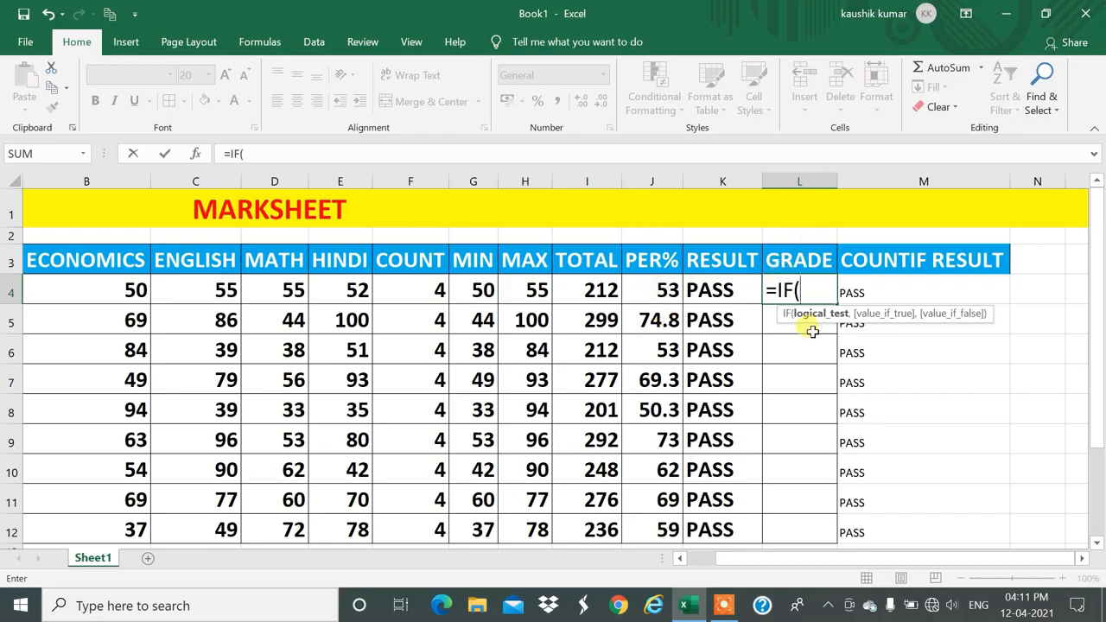
pyautogui.click(640, 289)
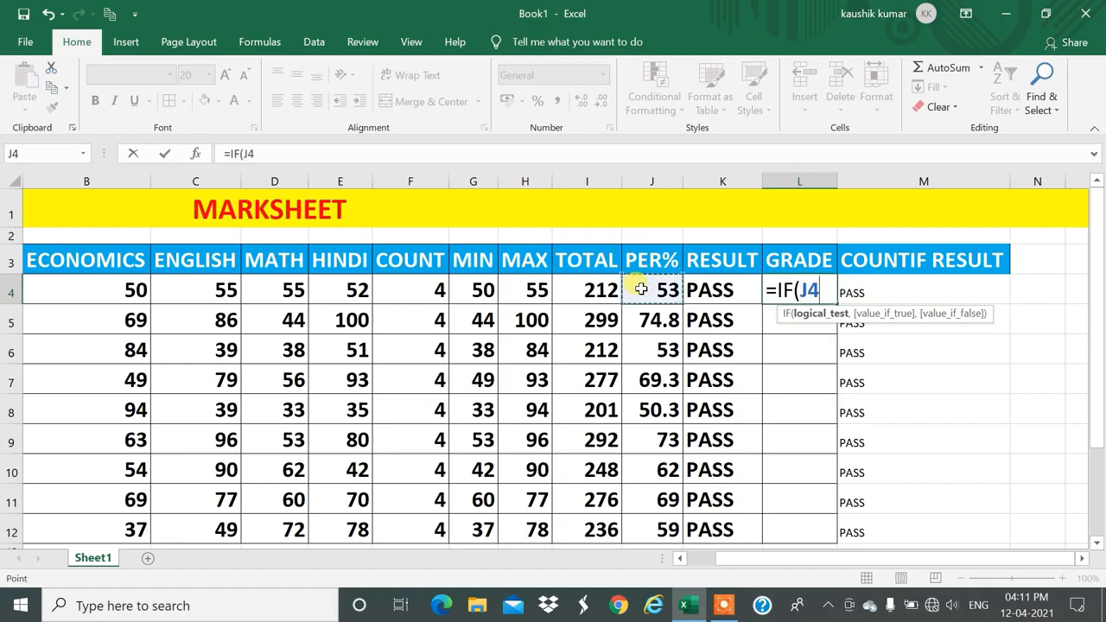
pyautogui.write('>=90,')
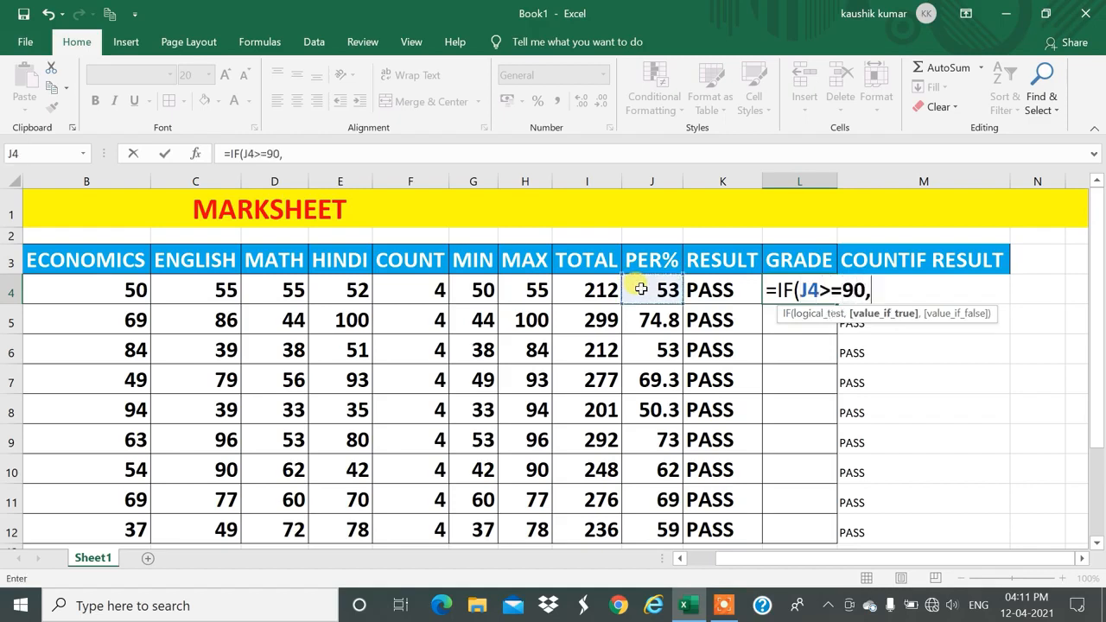
pyautogui.write('"A",IF(')
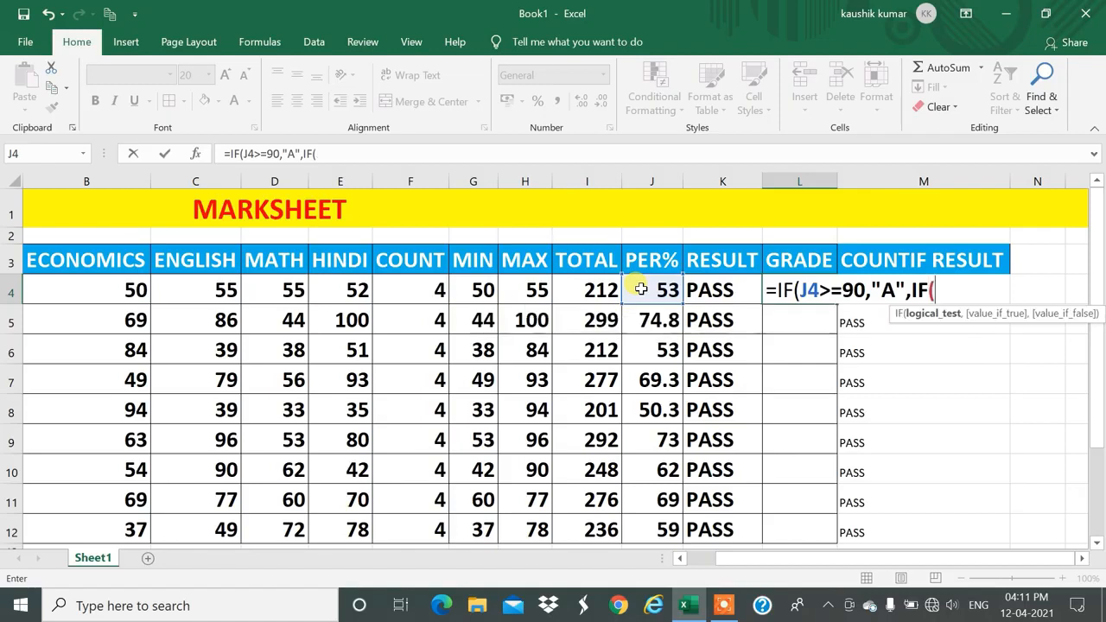
# Step: Add the test J4>=80 with the result "B" and open another nested IF in the L4 formula
pyautogui.click(647, 289)
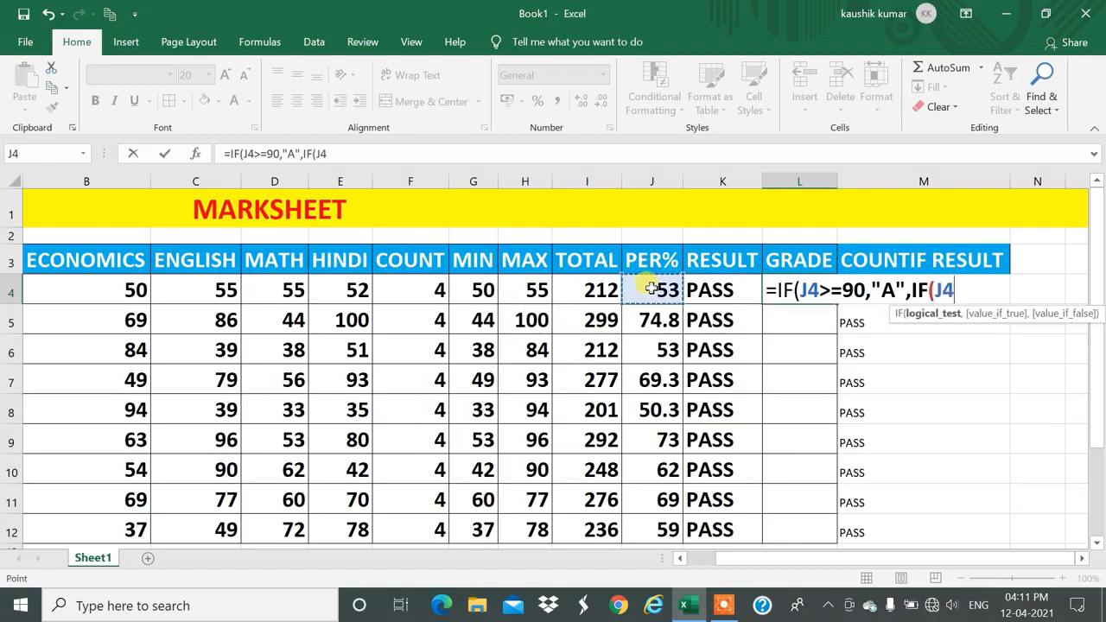
pyautogui.write('>=80,')
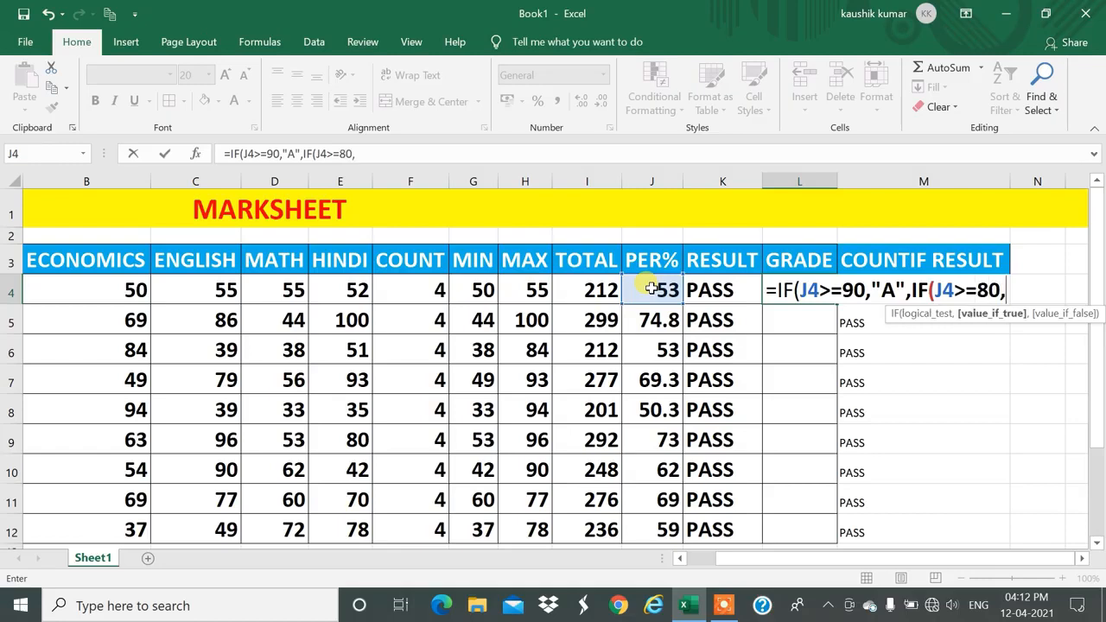
pyautogui.write('"B')
pyautogui.write('",')
pyautogui.write('IF(')
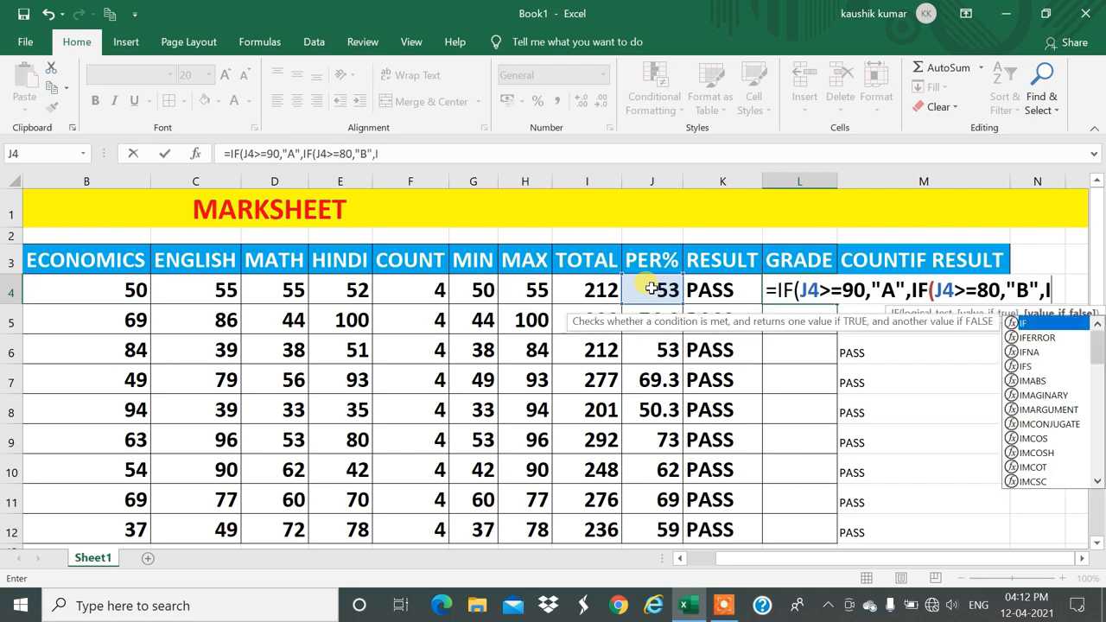
# Step: Complete the L4 formula with the test J4>=70, the result "C", the fallback "FAIL" and three closing parentheses
pyautogui.click(668, 294)
pyautogui.write('>=')
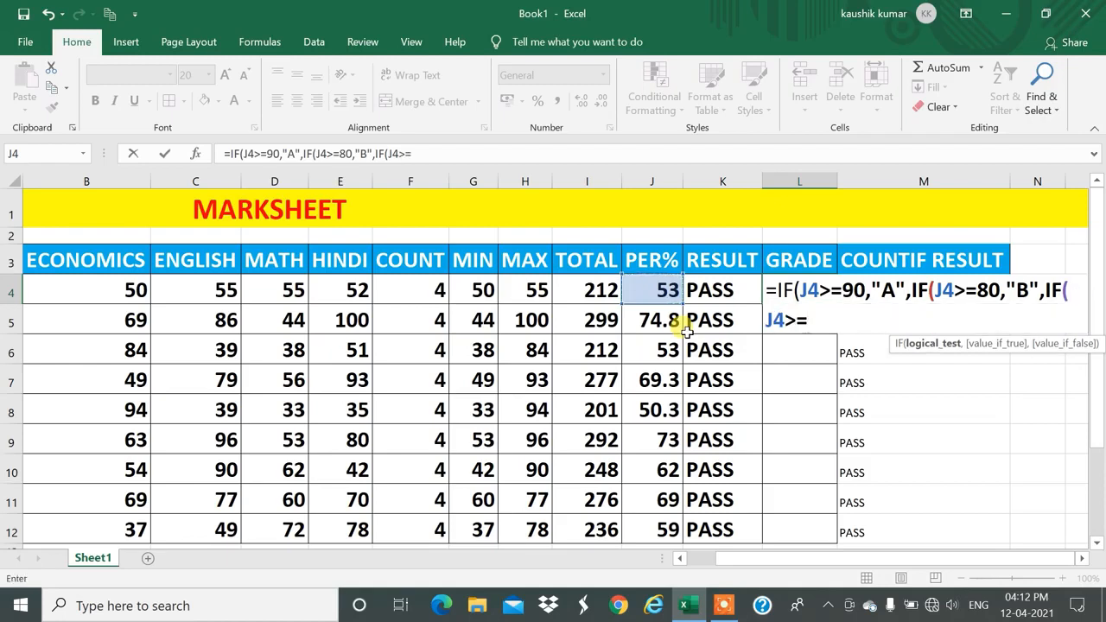
pyautogui.write('70,"C')
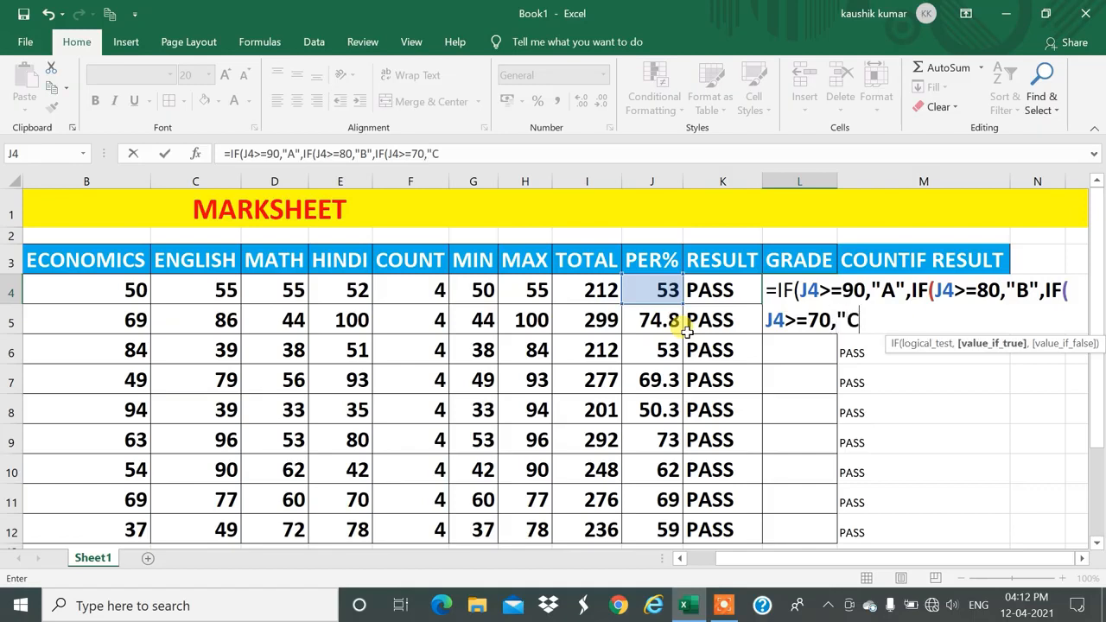
pyautogui.write('",')
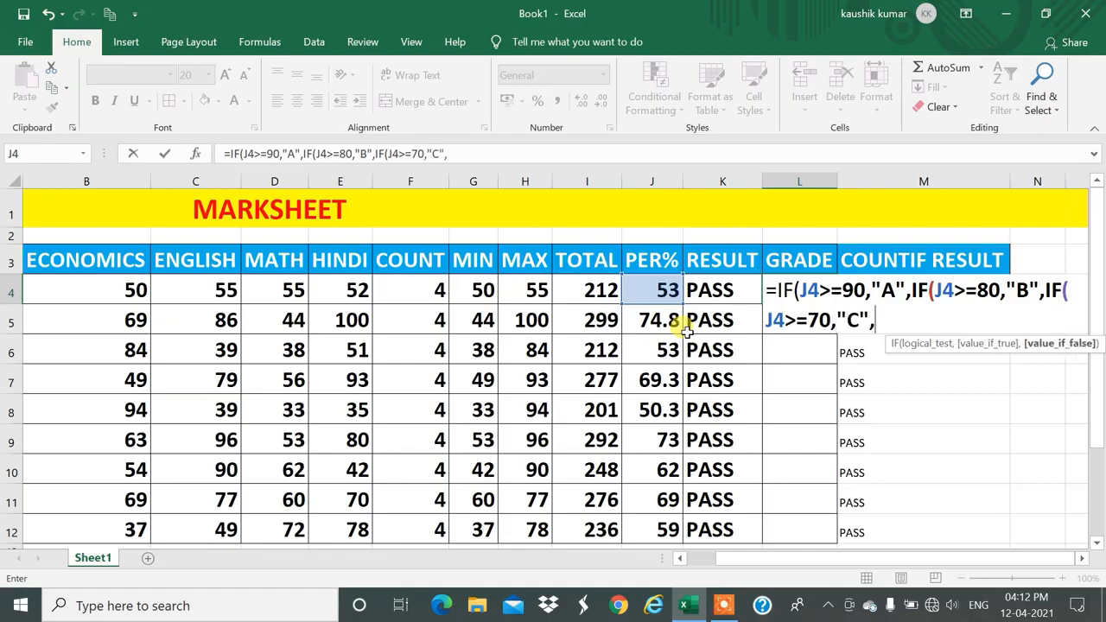
pyautogui.write('"FAIL"')
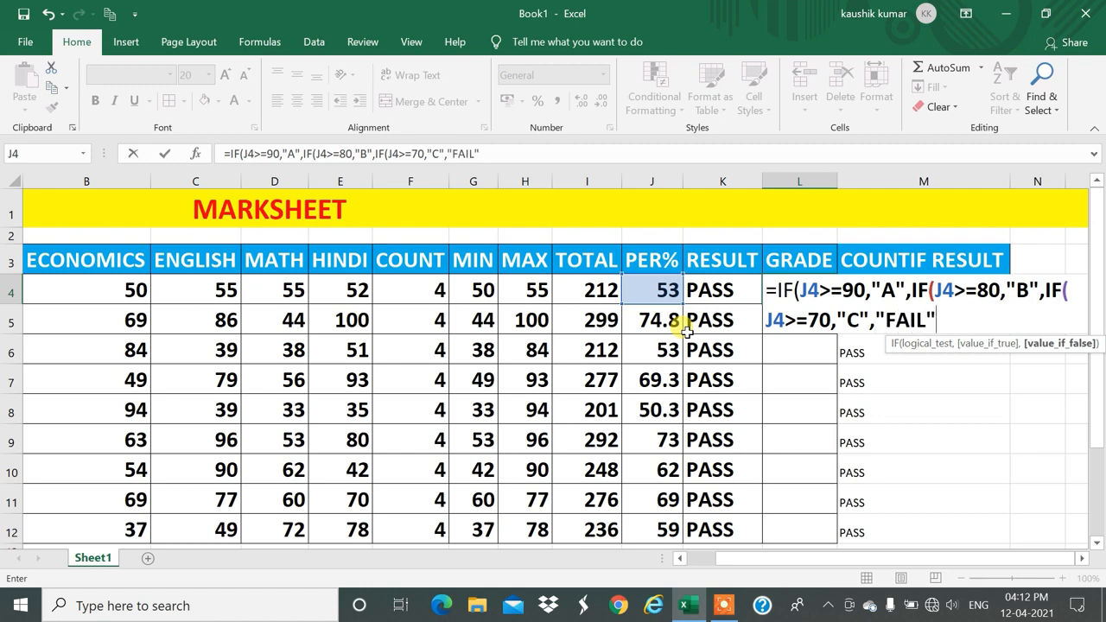
pyautogui.write(')))')
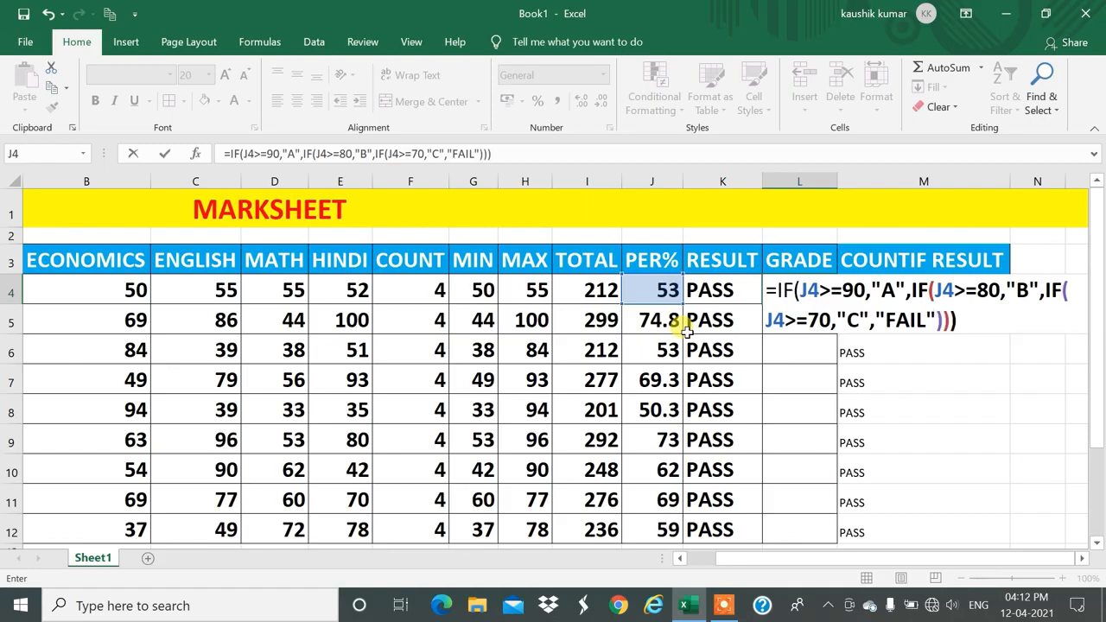
# Step: Enter the nested IF grade formula in L4 and fill it down through L12
pyautogui.press('Return')
pyautogui.press('Up')
pyautogui.hotkey('shift', 'Down')
pyautogui.hotkey('shift', 'Down')
pyautogui.hotkey('shift', 'Down')
pyautogui.hotkey('shift', 'Down')
pyautogui.hotkey('shift', 'Down')
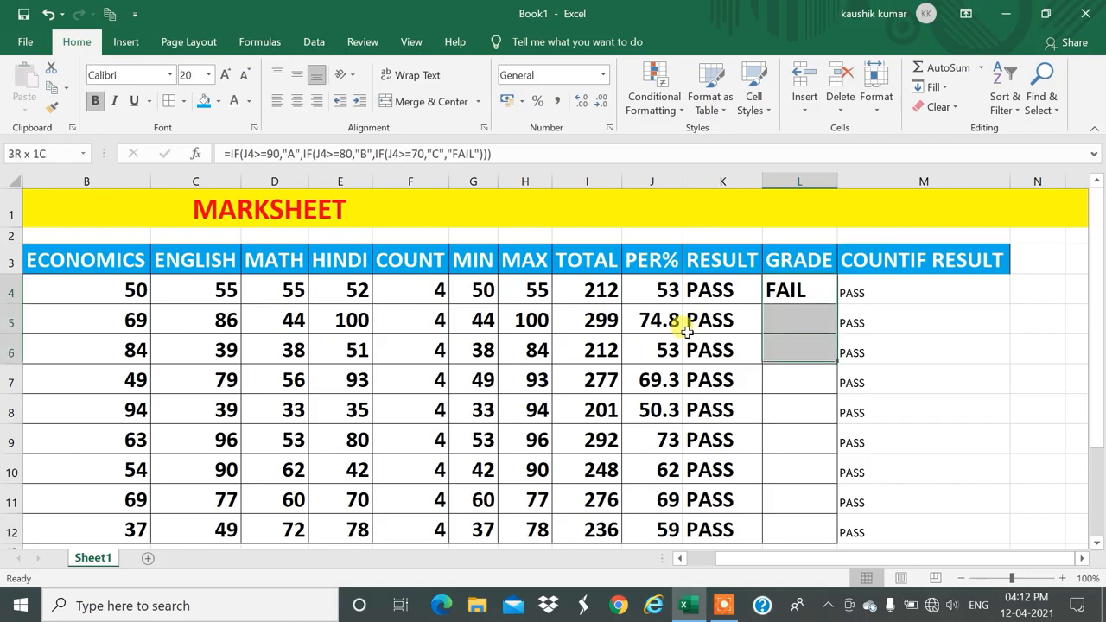
pyautogui.hotkey('shift', 'Down')
pyautogui.hotkey('shift', 'Down')
pyautogui.hotkey('shift', 'Down')
pyautogui.hotkey('shift', 'Down')
pyautogui.hotkey('shift', 'Down')
pyautogui.hotkey('shift', 'Up')
pyautogui.hotkey('shift', 'Up')
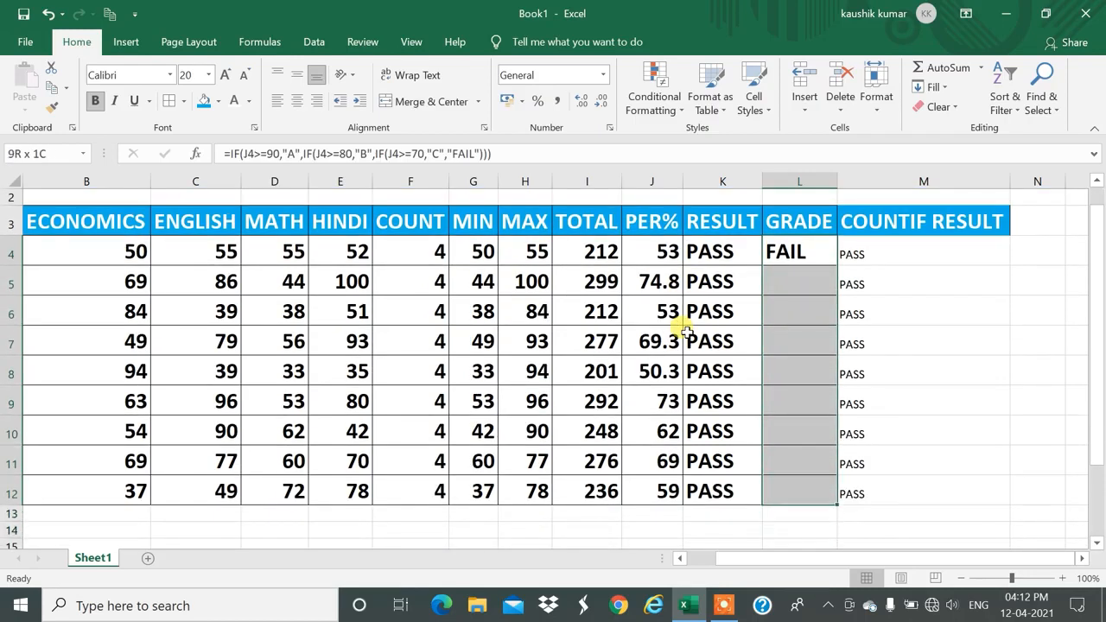
pyautogui.hotkey('ctrl', 'd')
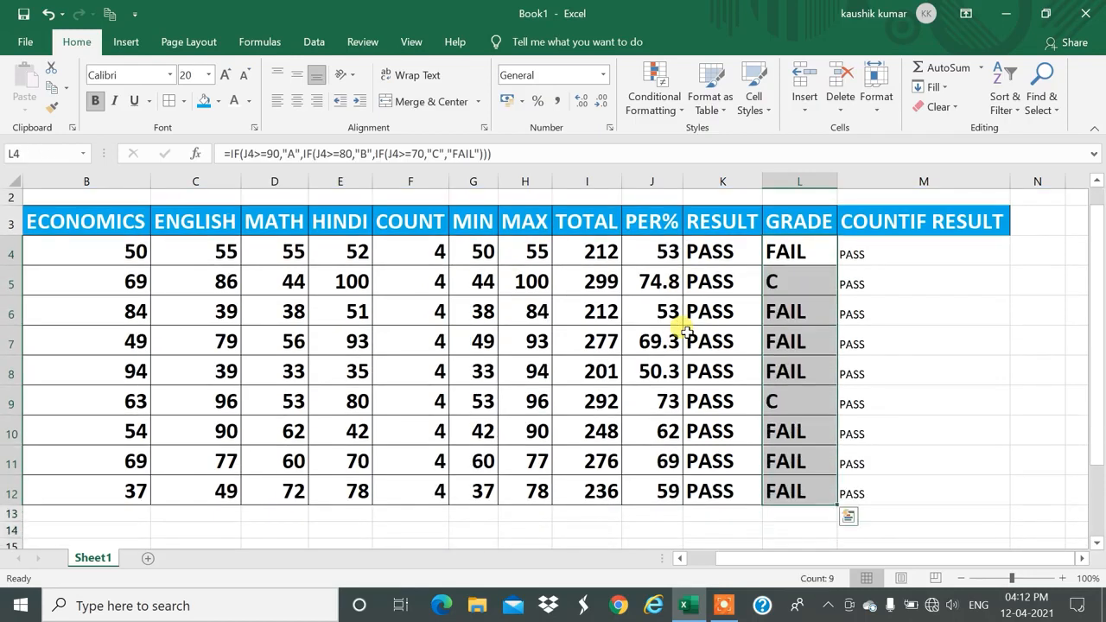
# Step: Examine the filled formulas in the first rows of the GRADE column
pyautogui.press('Up')
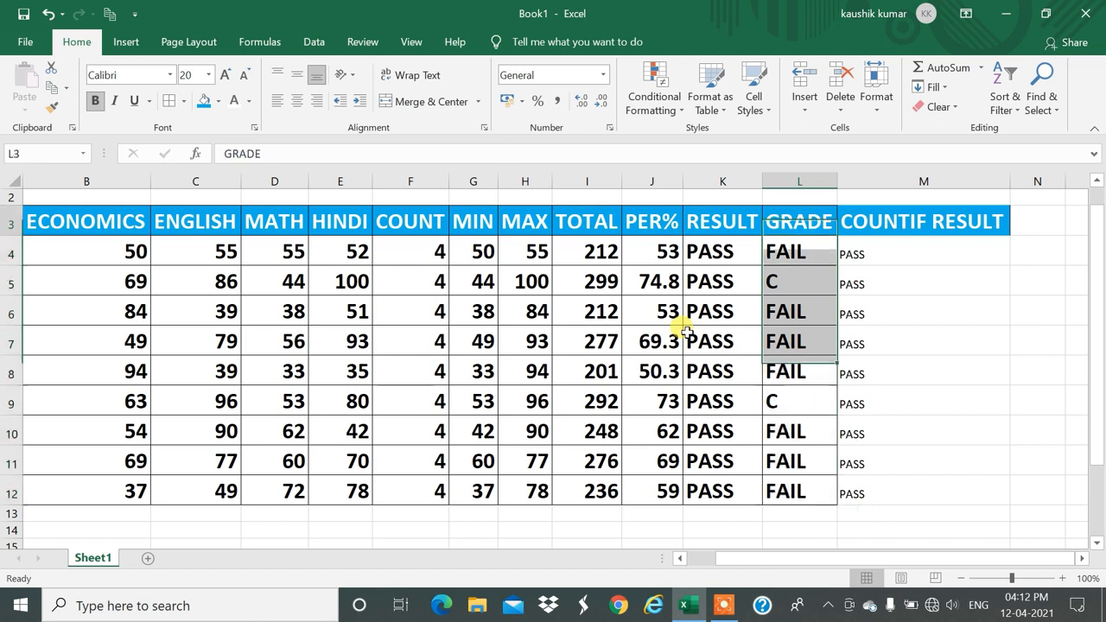
pyautogui.press('Up')
pyautogui.press('Down')
pyautogui.press('Down')
pyautogui.press('Down')
pyautogui.press('Down')
pyautogui.press('Up')
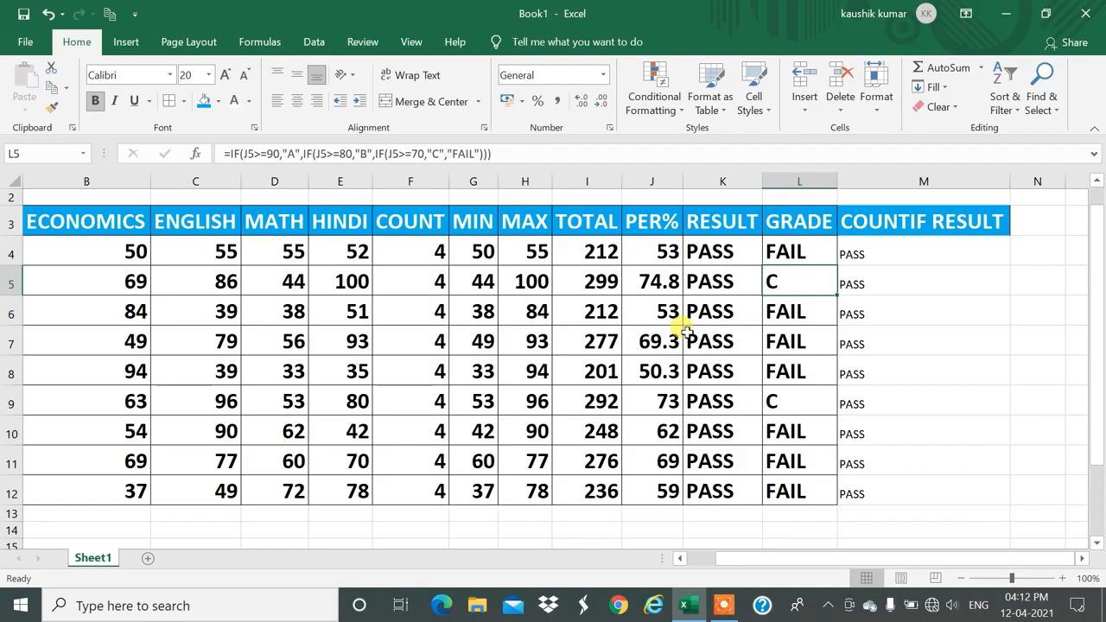
pyautogui.press('Down')
# Step: Replace the "FAIL" fallback in the L6 grade formula with another nested IF
pyautogui.press('F2')
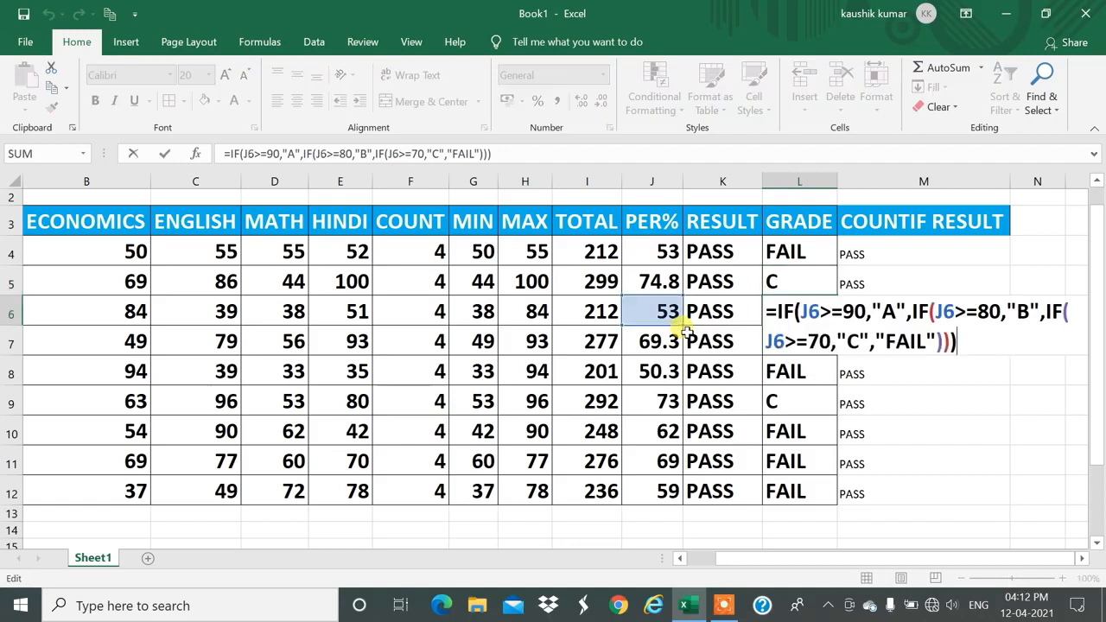
pyautogui.click(829, 344)
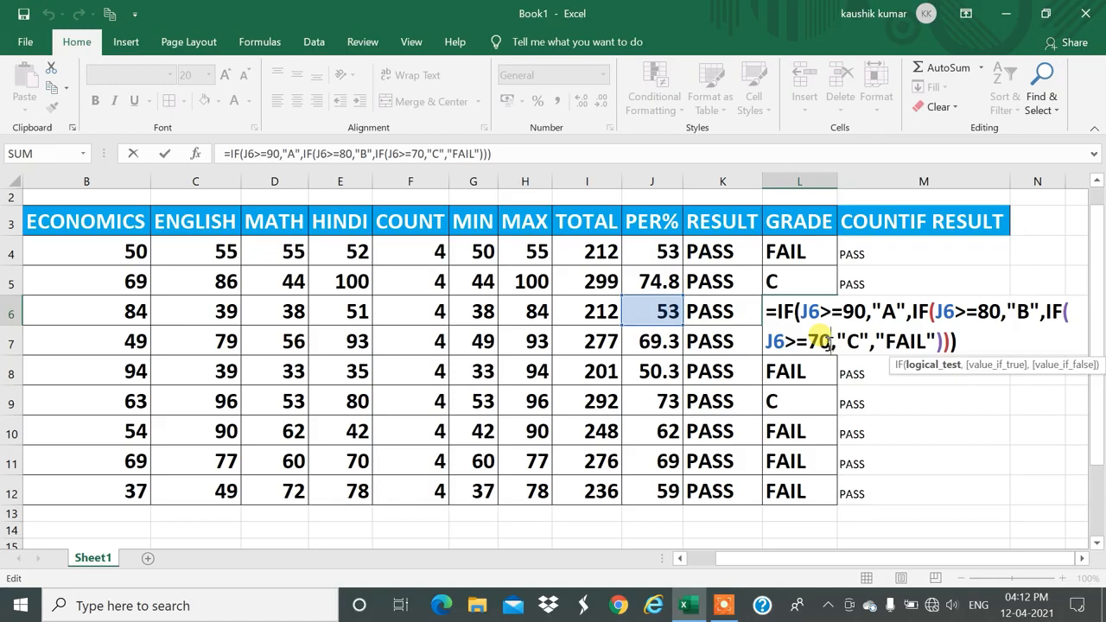
pyautogui.click(866, 344)
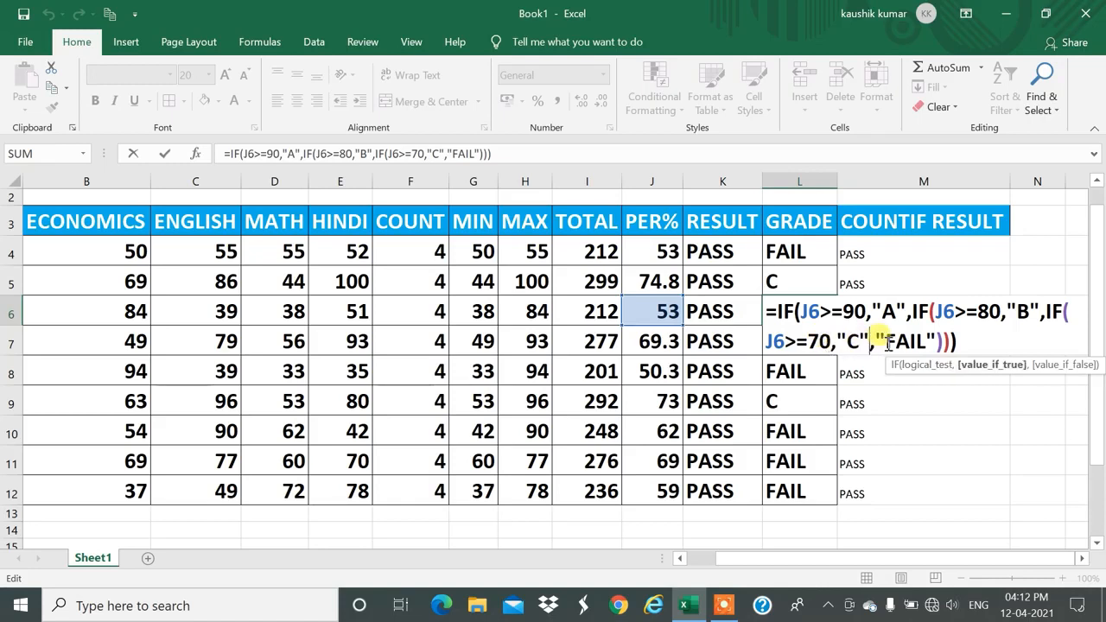
pyautogui.click(936, 340)
pyautogui.press('BackSpace')
pyautogui.press('BackSpace')
pyautogui.press('BackSpace')
pyautogui.press('BackSpace')
pyautogui.press('BackSpace')
pyautogui.press('BackSpace')
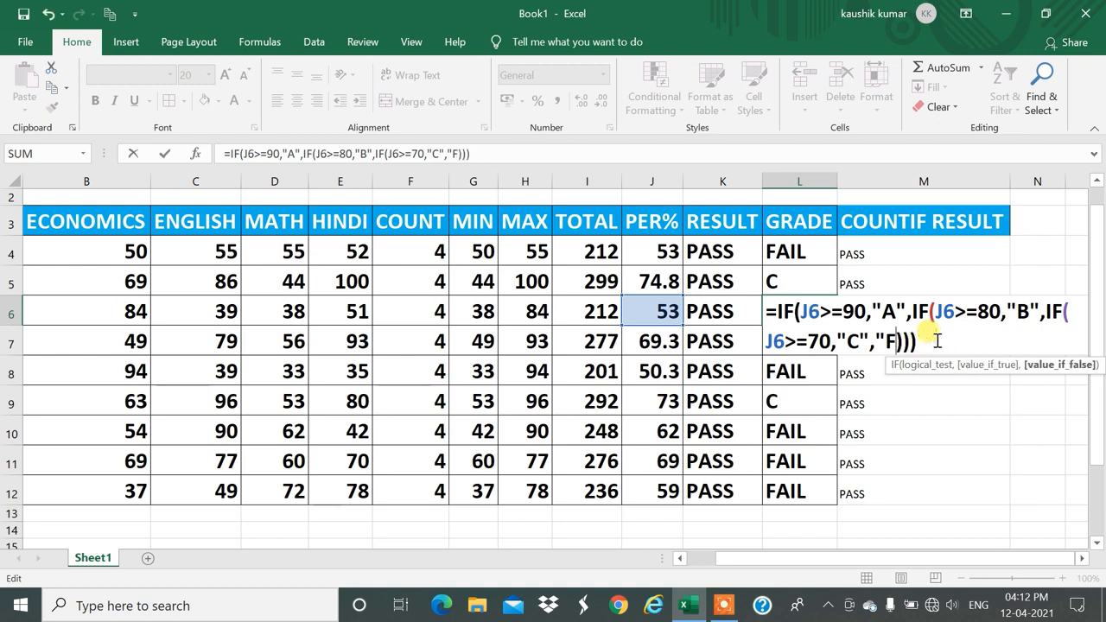
pyautogui.write('60')
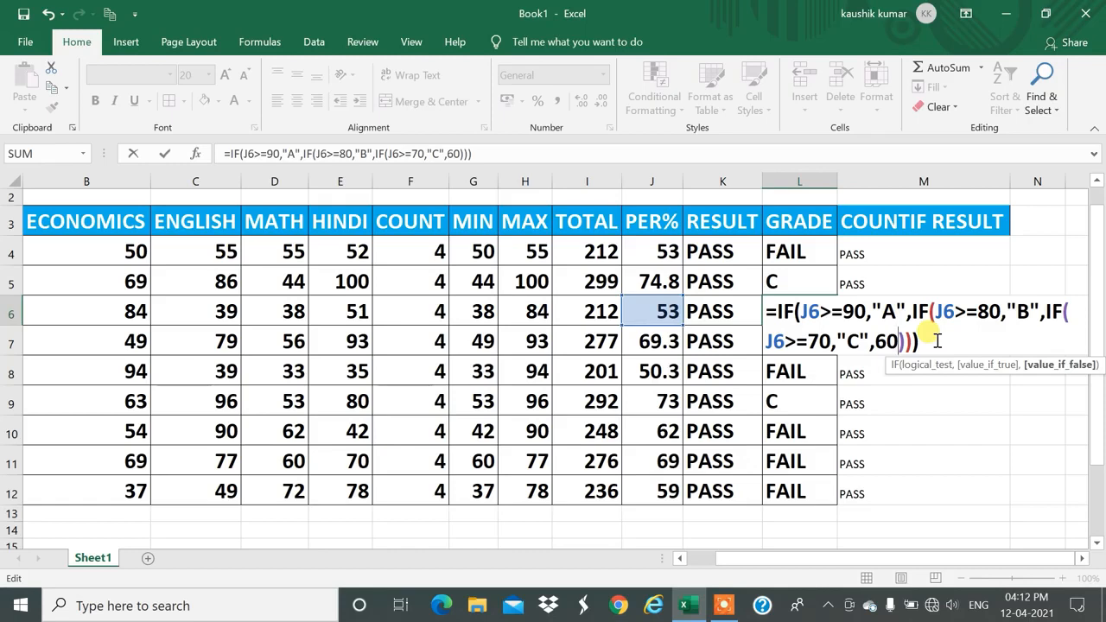
pyautogui.press('BackSpace')
pyautogui.press('BackSpace')
pyautogui.write('IF(')
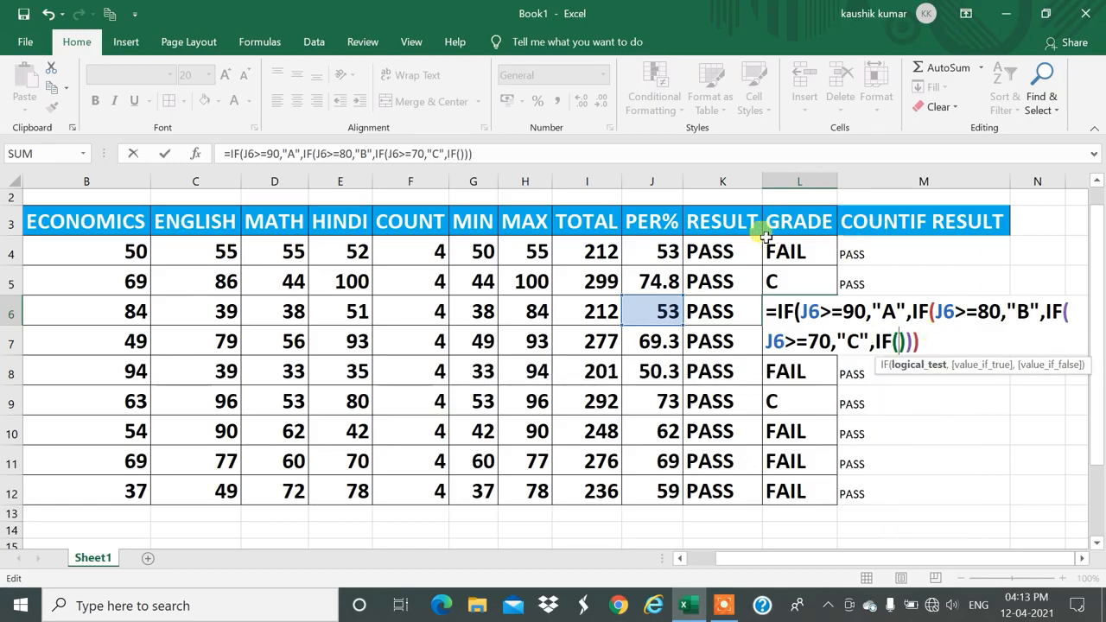
# Step: Give L6's new nested IF the test J4>=60 and the result "D", close it, enter the formula and return to L4
pyautogui.click(659, 251)
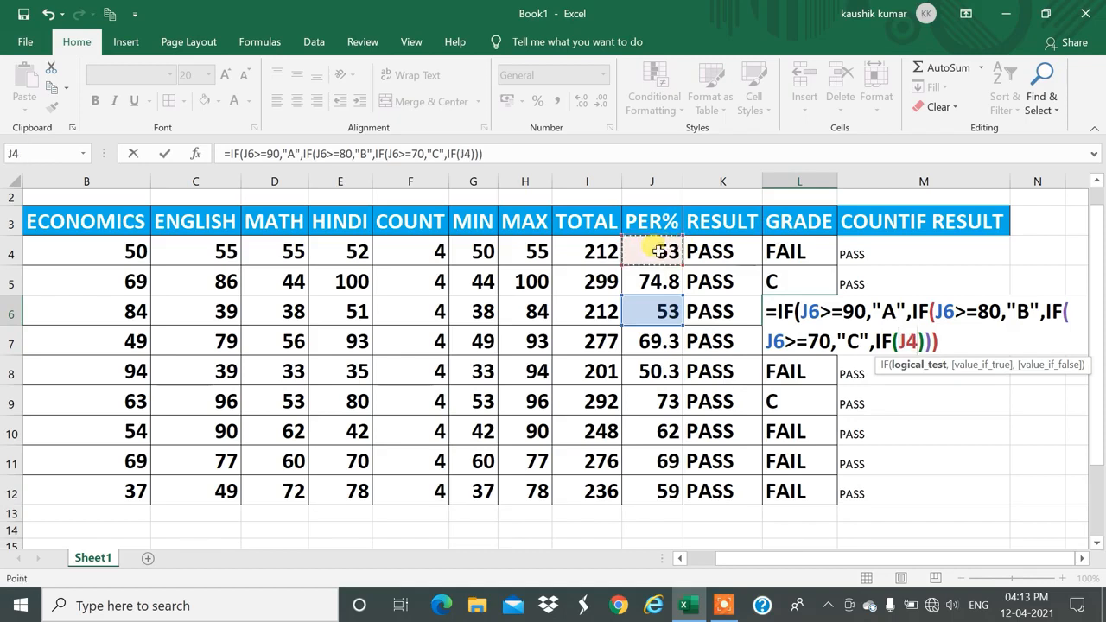
pyautogui.write('>=60,')
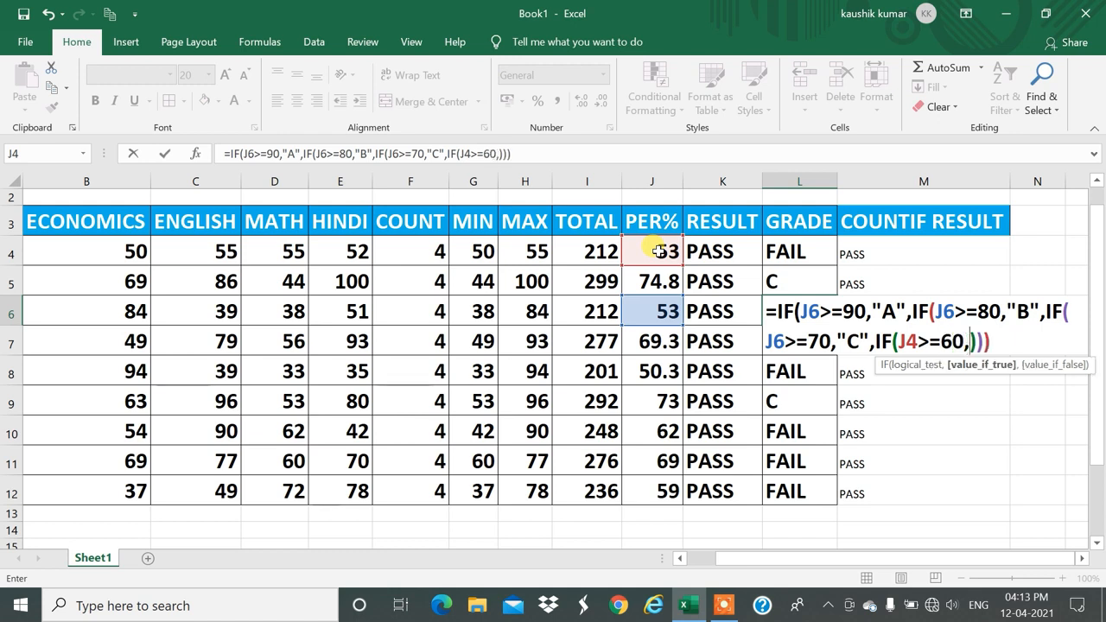
pyautogui.write('"D"')
pyautogui.press('Left')
pyautogui.write('D')
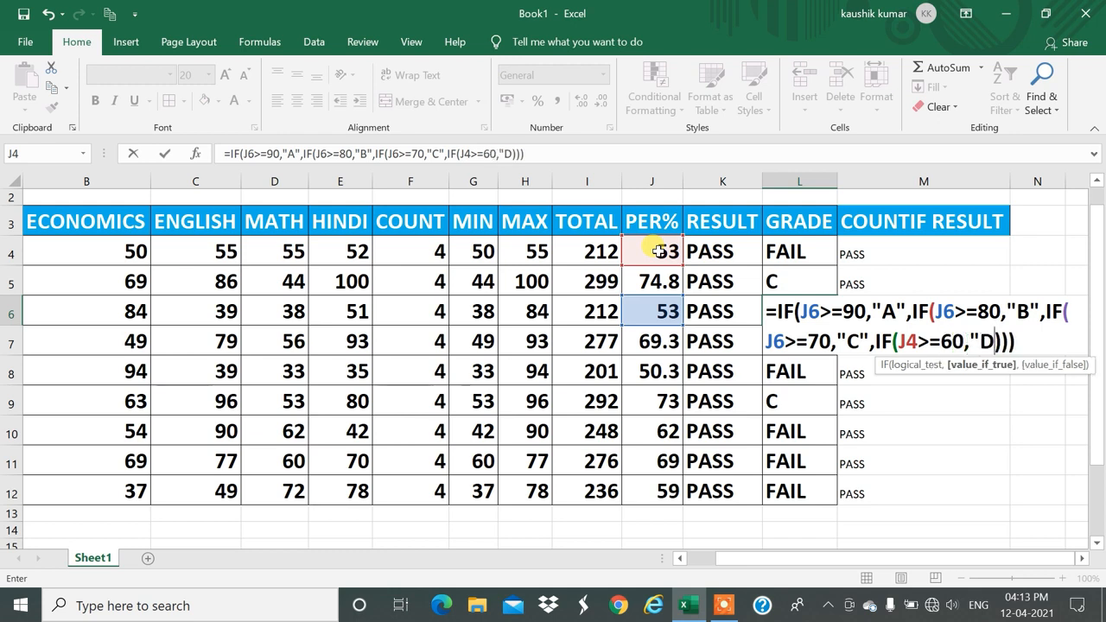
pyautogui.press('Right')
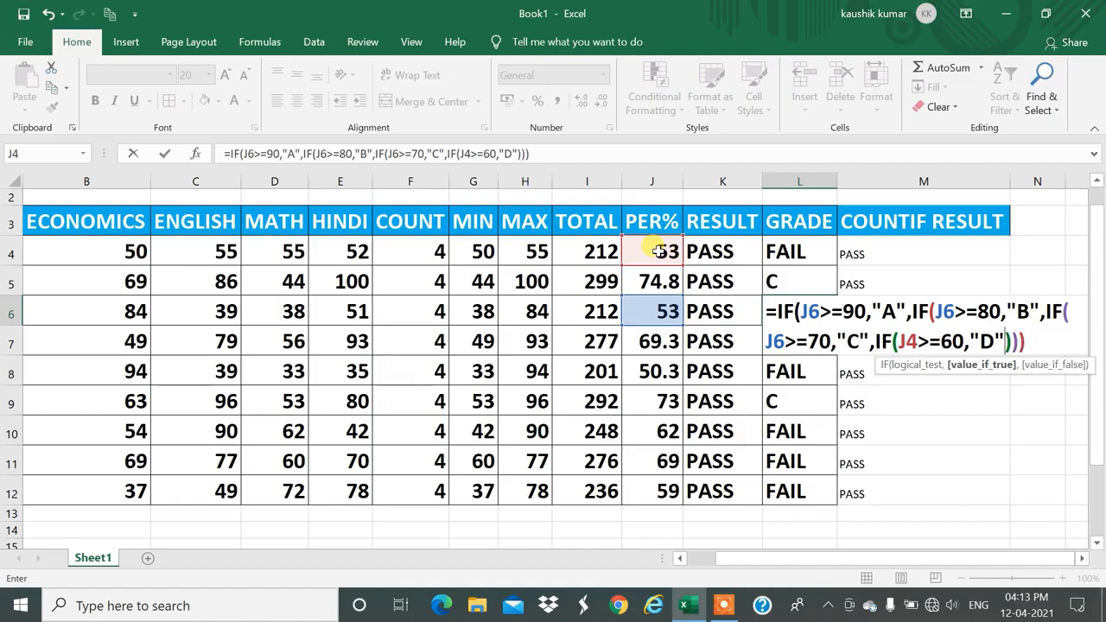
pyautogui.write(')')
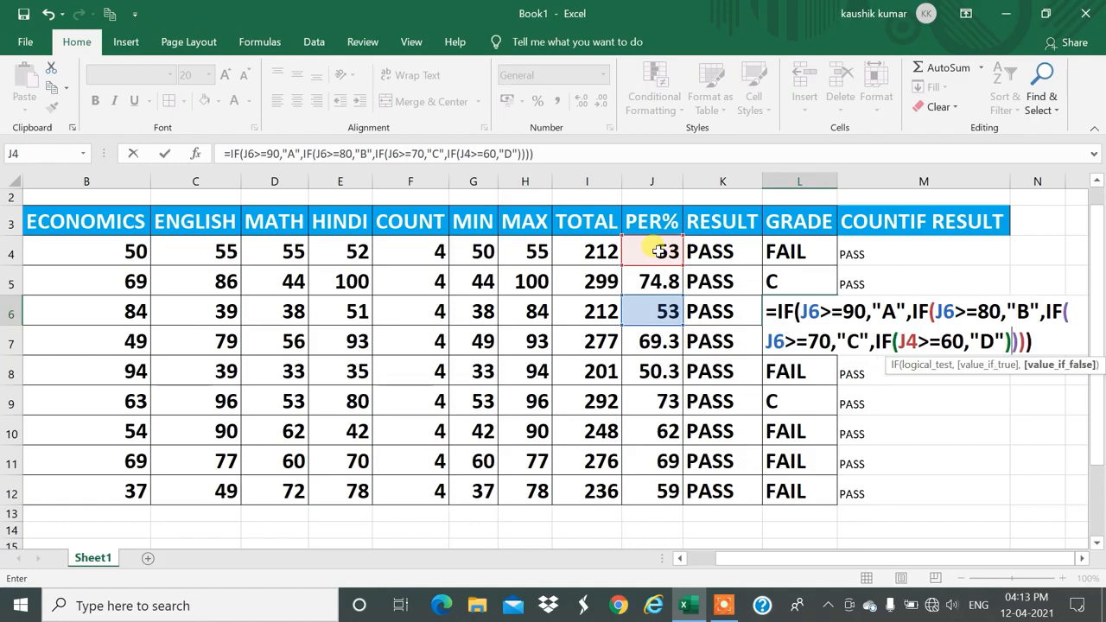
pyautogui.press('Return')
pyautogui.press('Up')
pyautogui.press('Up')
pyautogui.press('Up')
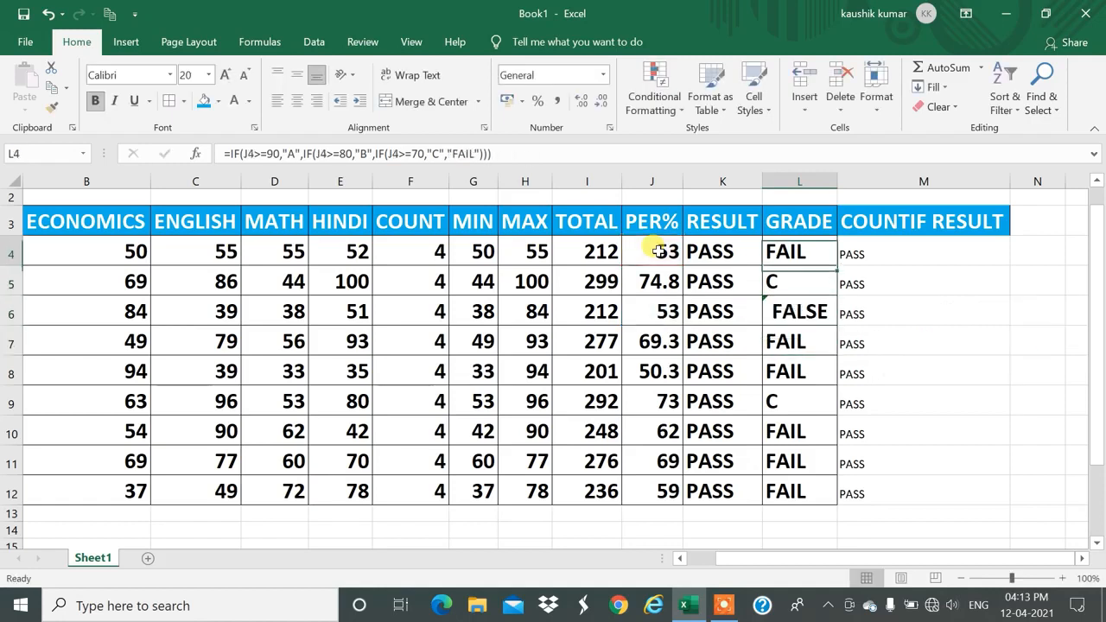
# Step: Copy the nested IF grade formula with the "D" condition from L6 into L4
pyautogui.press('Down')
pyautogui.press('Down')
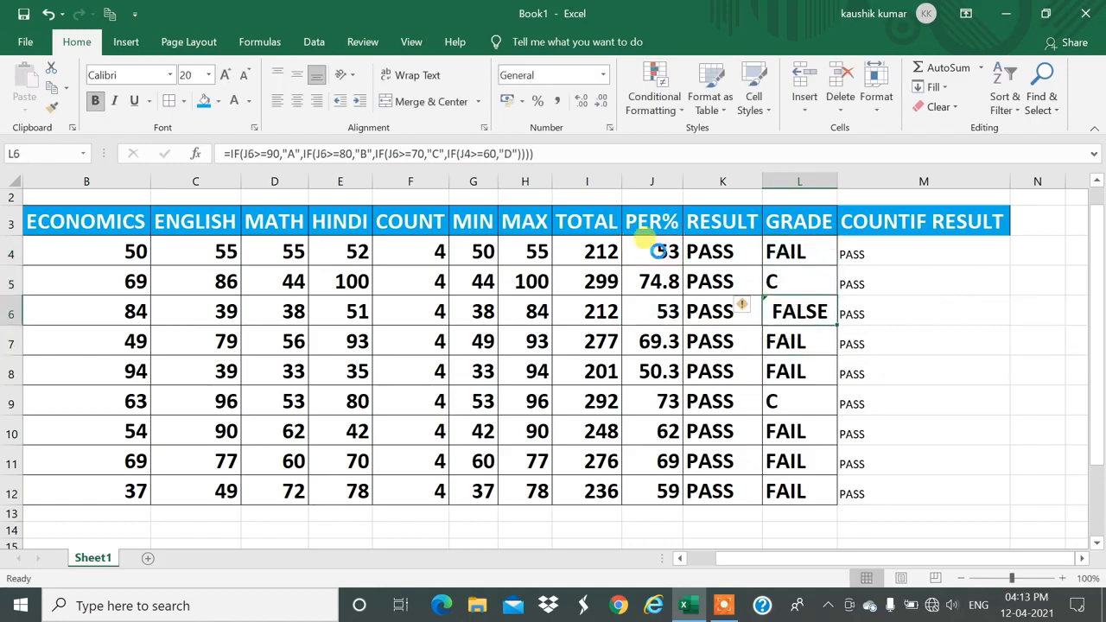
pyautogui.hotkey('ctrl', 'c')
pyautogui.press('Up')
pyautogui.press('Up')
pyautogui.press('Return')
# Step: Fill the L4 grade formula down through L12 and return to L4
pyautogui.press('Up')
pyautogui.press('Down')
pyautogui.hotkey('shift', 'Down')
pyautogui.hotkey('shift', 'Down')
pyautogui.hotkey('shift', 'Down')
pyautogui.hotkey('shift', 'Down')
pyautogui.hotkey('shift', 'Down')
pyautogui.hotkey('shift', 'Down')
pyautogui.hotkey('shift', 'Up')
pyautogui.hotkey('shift', 'Up')
pyautogui.hotkey('shift', 'Up')
pyautogui.hotkey('shift', 'Up')
pyautogui.hotkey('shift', 'Down')
pyautogui.hotkey('shift', 'Down')
pyautogui.hotkey('shift', 'Down')
pyautogui.hotkey('shift', 'Down')
pyautogui.hotkey('shift', 'Down')
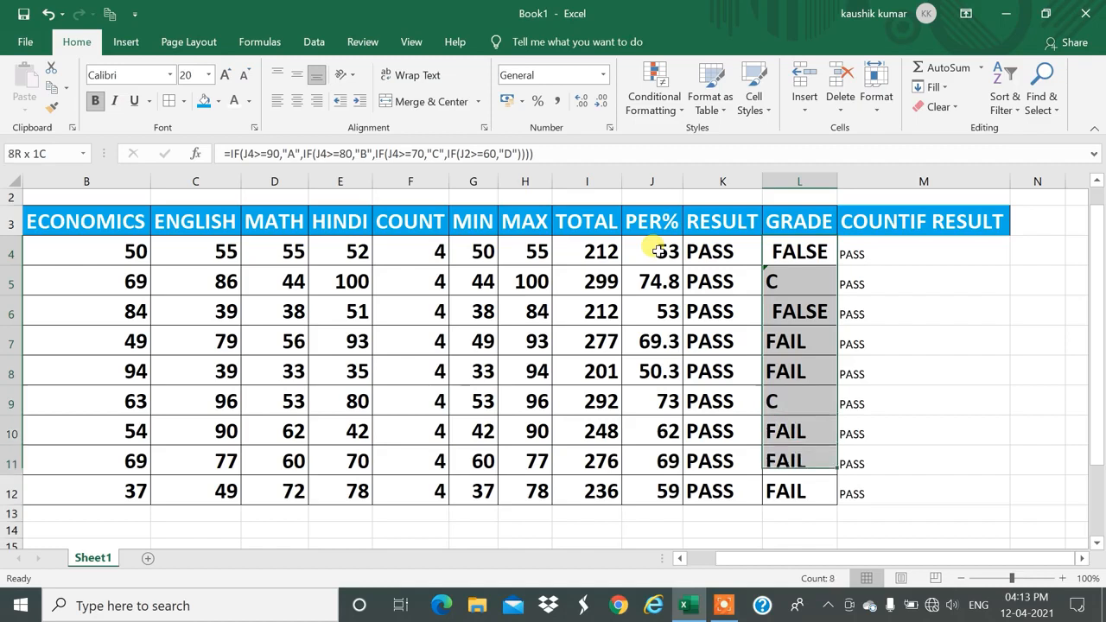
pyautogui.hotkey('shift', 'Down')
pyautogui.hotkey('ctrl', 'd')
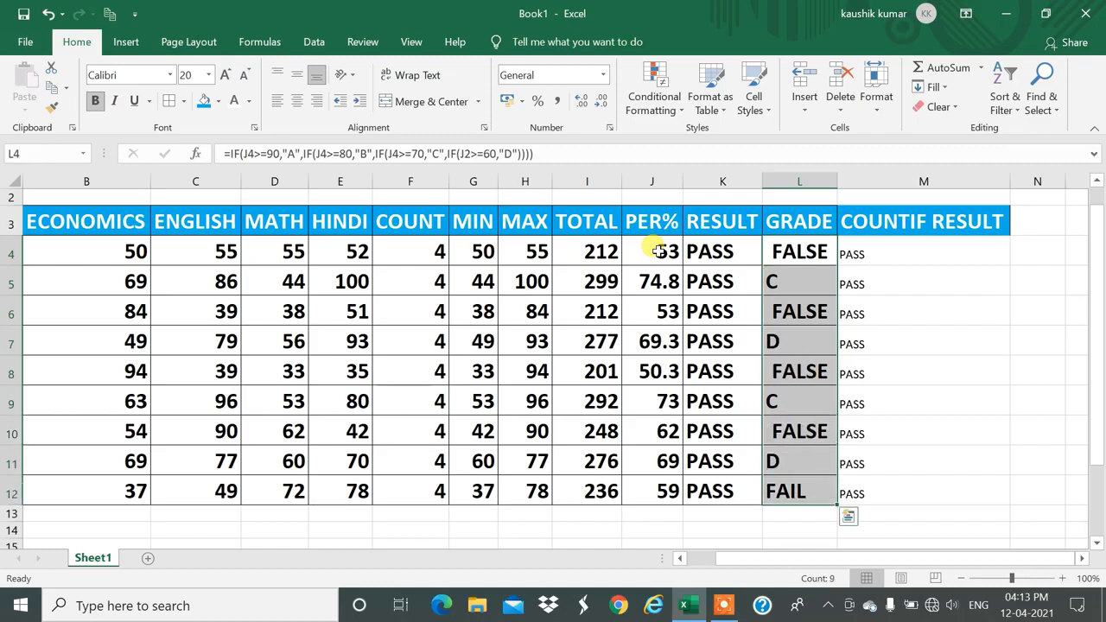
pyautogui.press('Up')
pyautogui.press('Down')
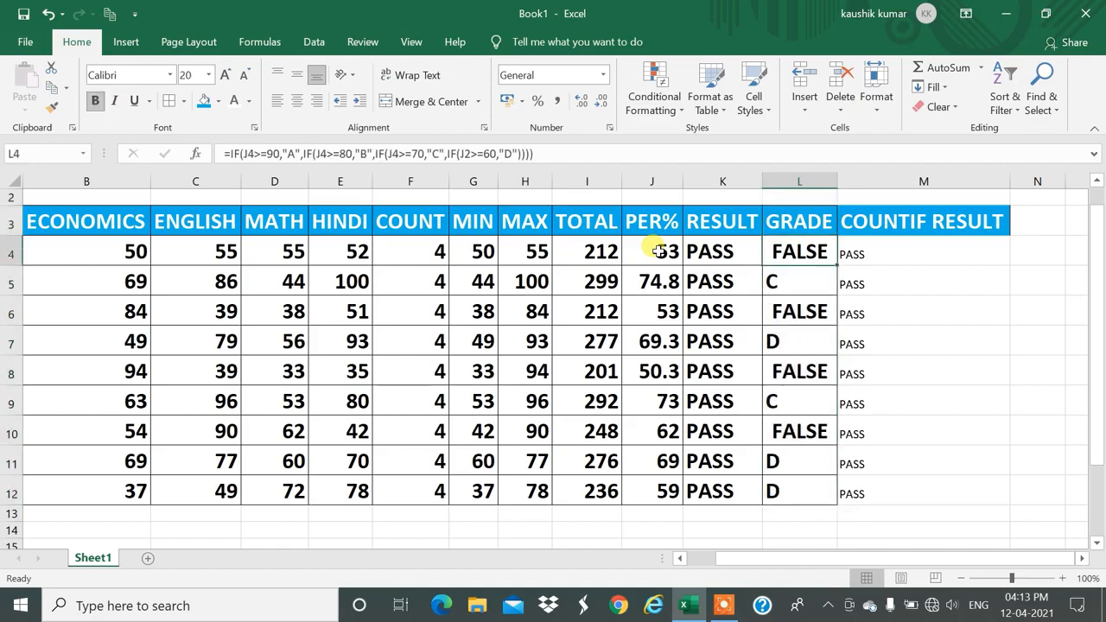
# Step: Examine the nested IF formula in L4 and the filled formulas and grades down the GRADE column
pyautogui.press('F2')
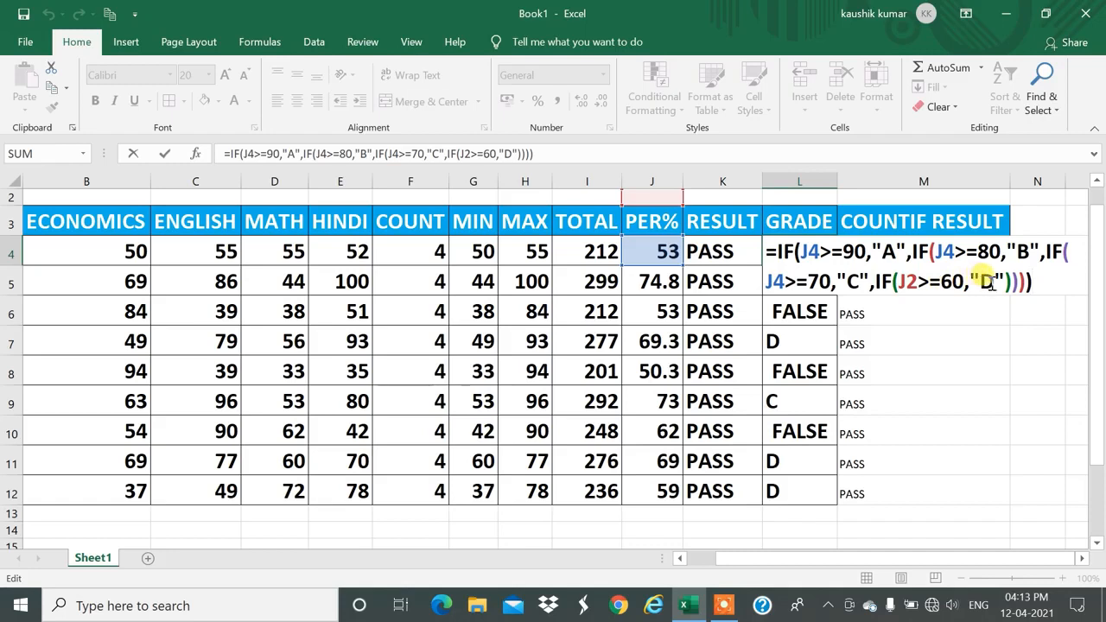
pyautogui.press('Return')
pyautogui.press('Return')
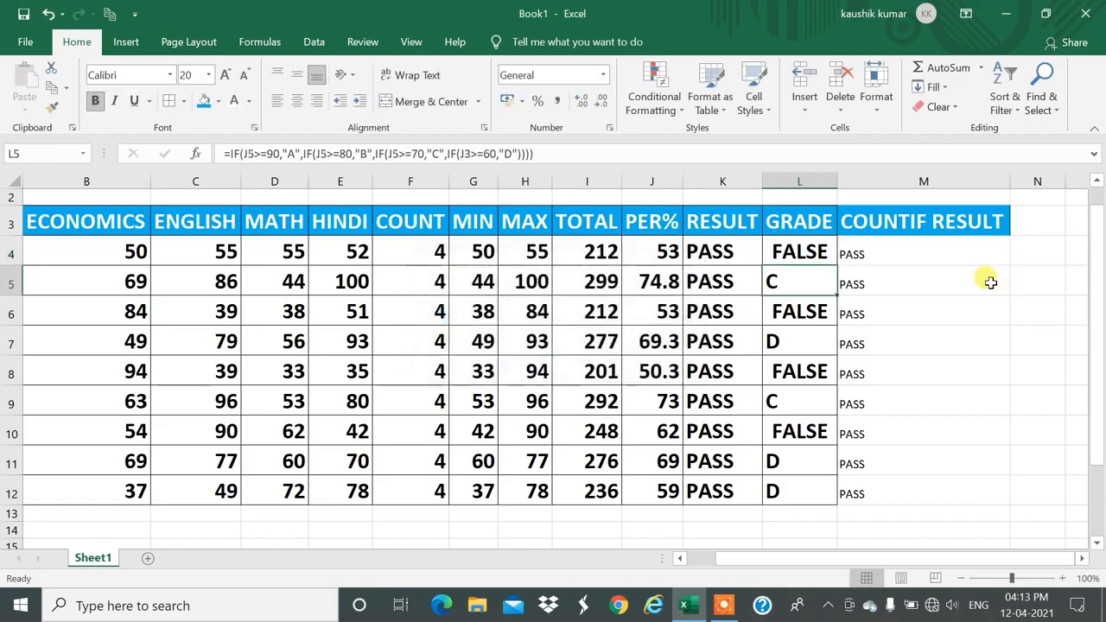
pyautogui.press('Down')
pyautogui.press('Down')
pyautogui.press('Down')
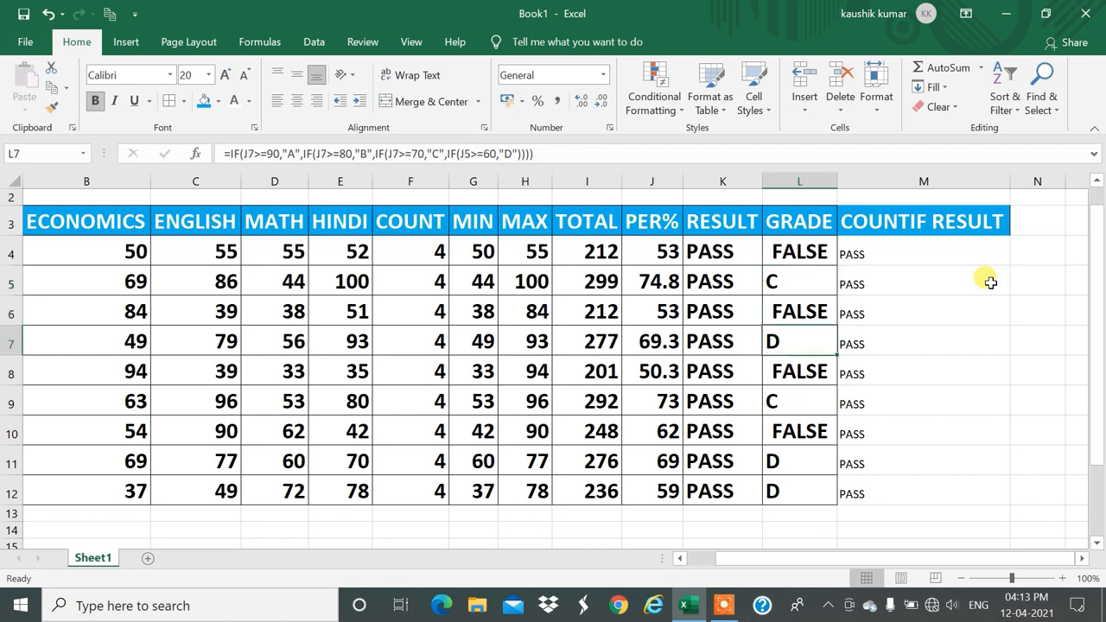
pyautogui.press('Up')
pyautogui.press('Up')
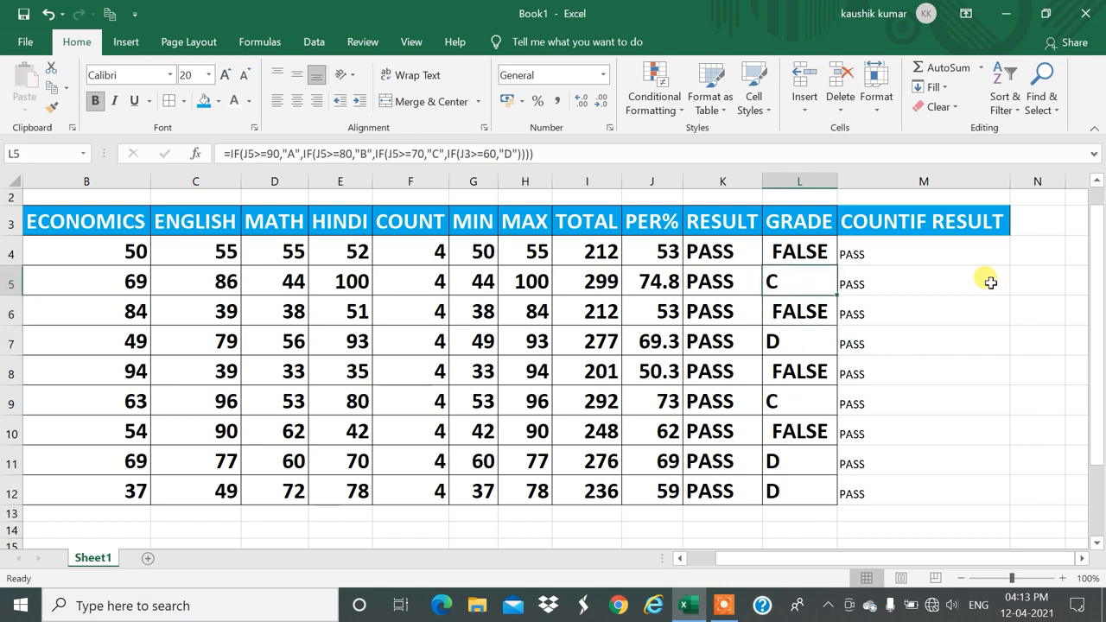
pyautogui.press('Down')
pyautogui.press('Down')
pyautogui.press('Down')
pyautogui.press('Down')
pyautogui.press('Down')
pyautogui.press('Down')
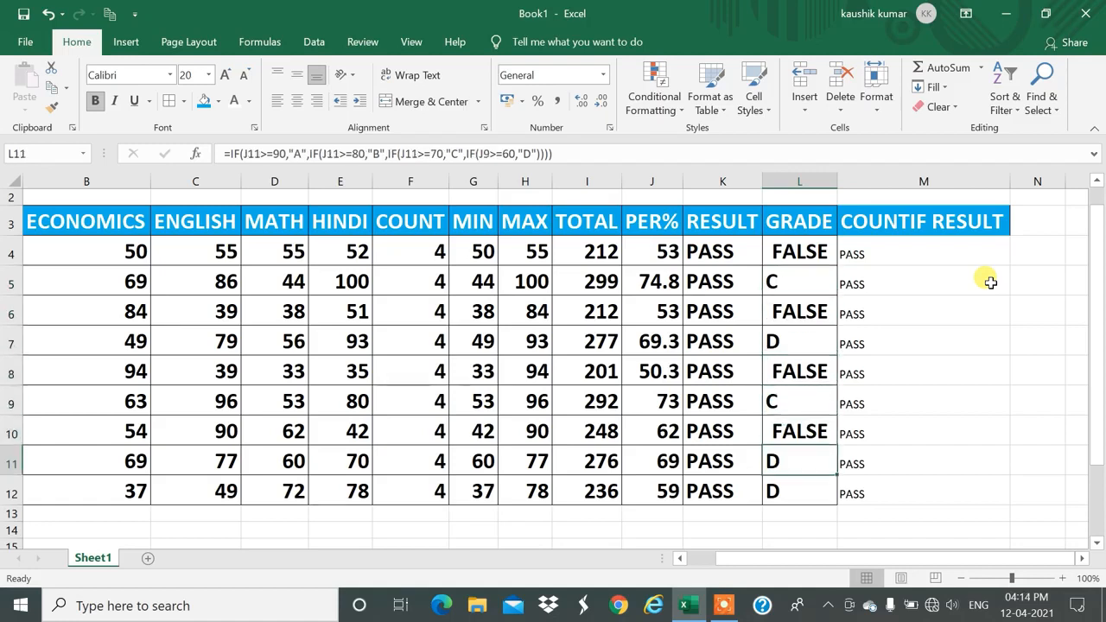
pyautogui.press('Up')
pyautogui.press('Up')
pyautogui.press('Up')
pyautogui.press('Up')
pyautogui.press('Up')
pyautogui.press('Up')
pyautogui.press('Up')
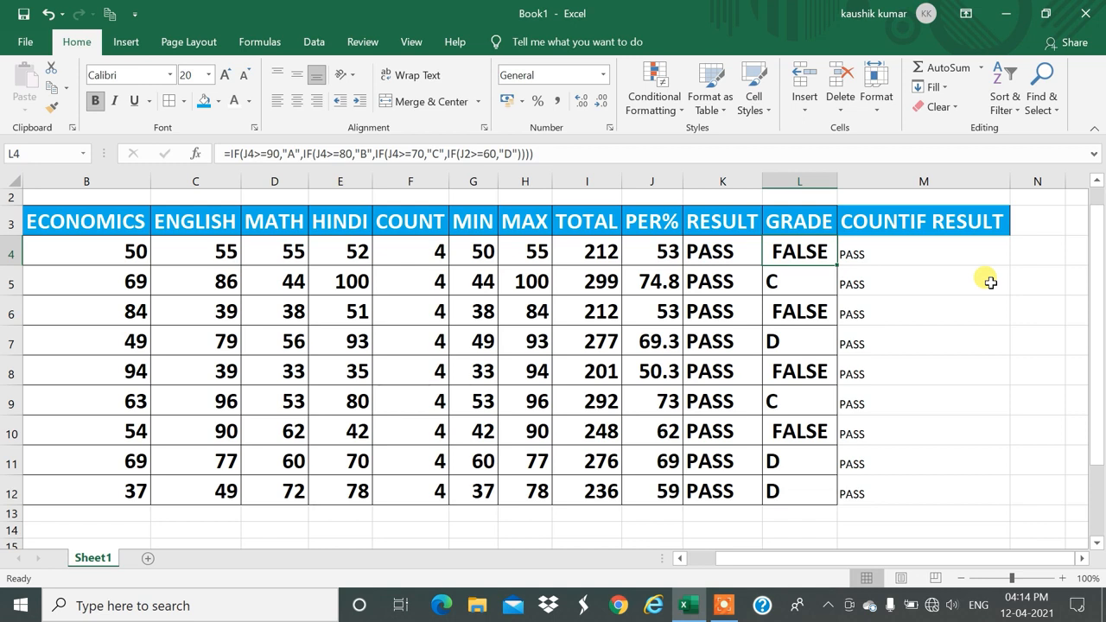
pyautogui.press('Up')
pyautogui.press('Up')
pyautogui.press('Up')
pyautogui.press('Left')
pyautogui.press('Left')
pyautogui.press('Left')
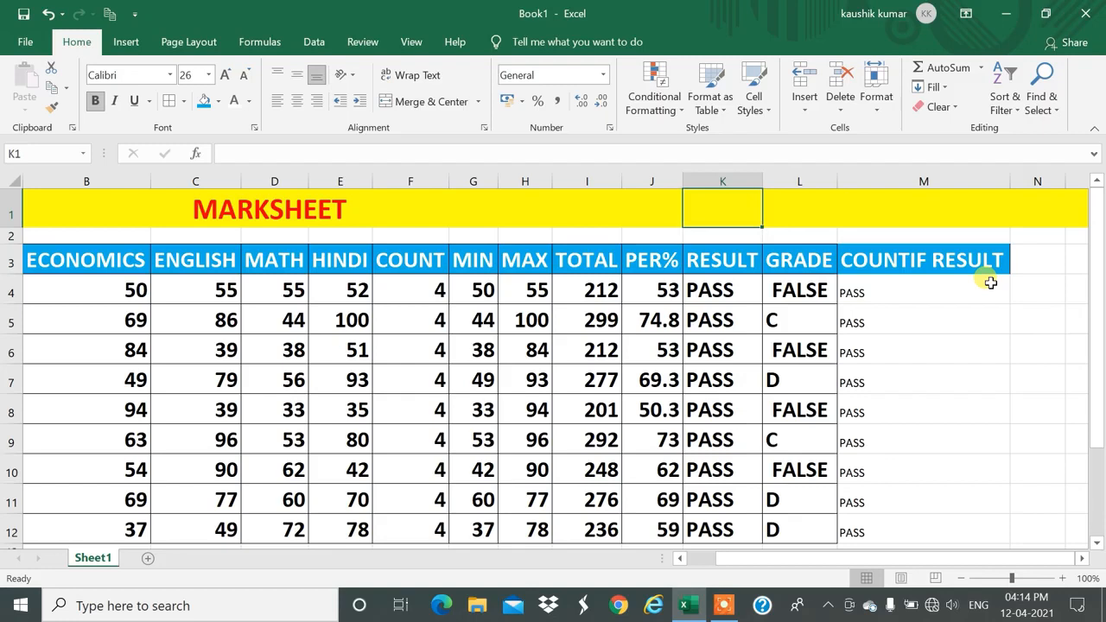